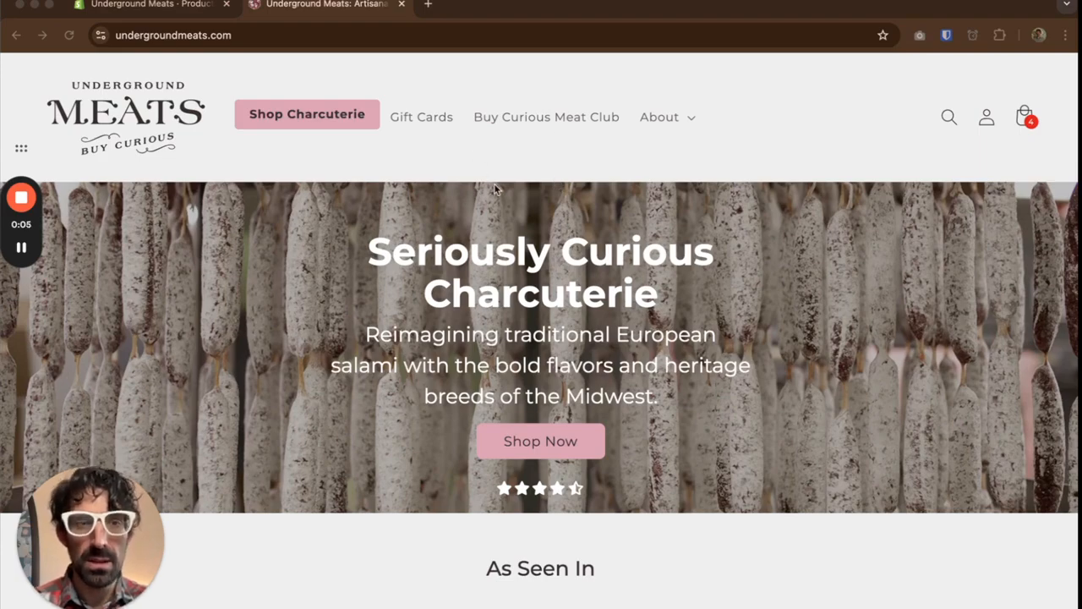
Step: Open the Shop Charcuterie collection on the storefront and look through its products
click(317, 116)
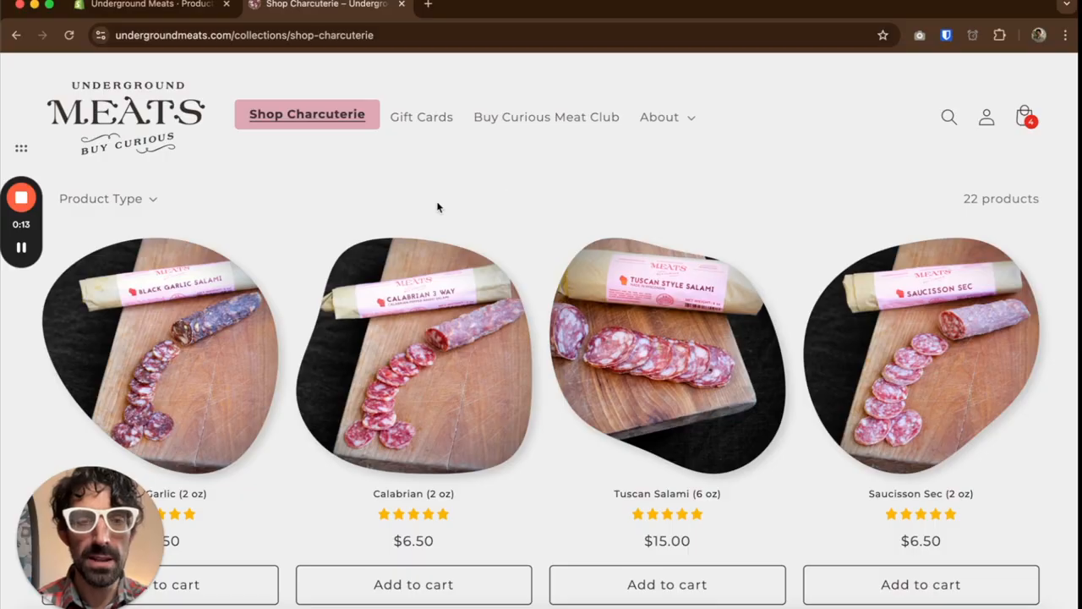
scroll(306, 214, down, 2)
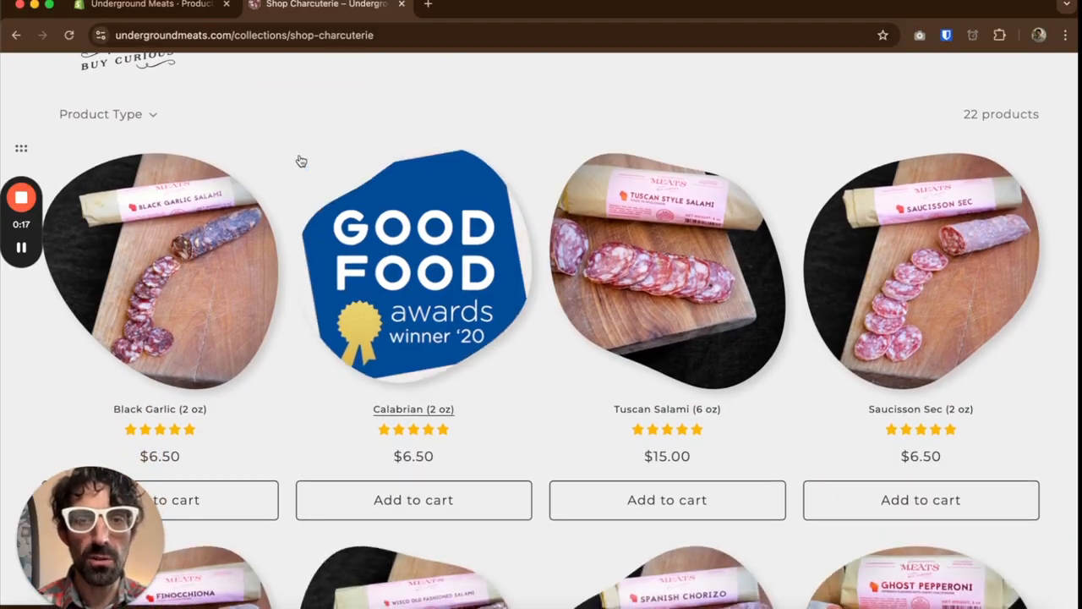
scroll(297, 164, down, 4)
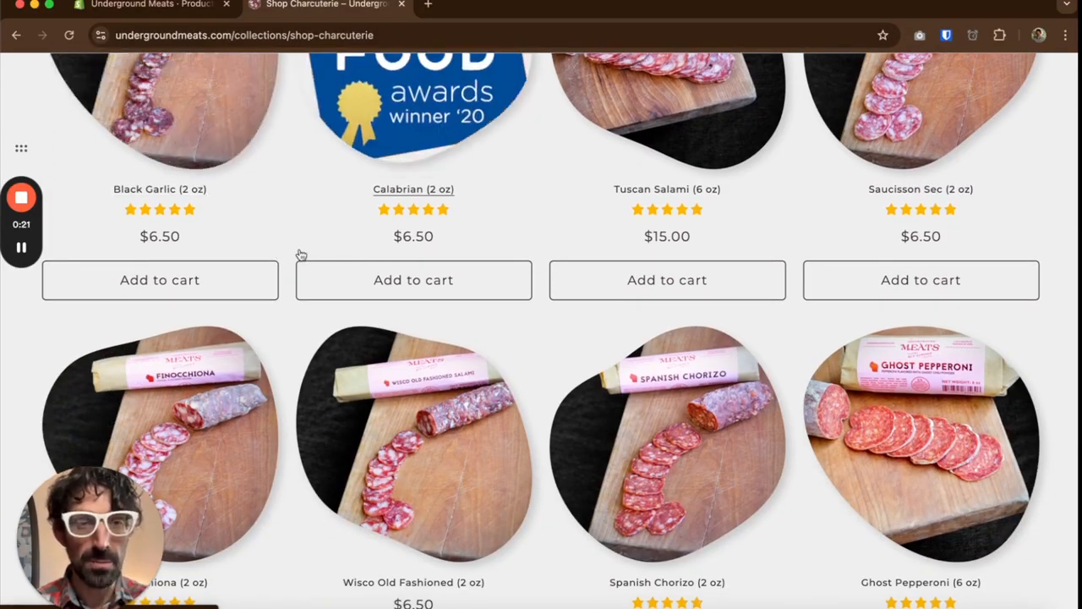
Step: Switch to the saved screen capture of the holiday collection page and examine the discount badges on bundles and salamis
key(super+Tab)
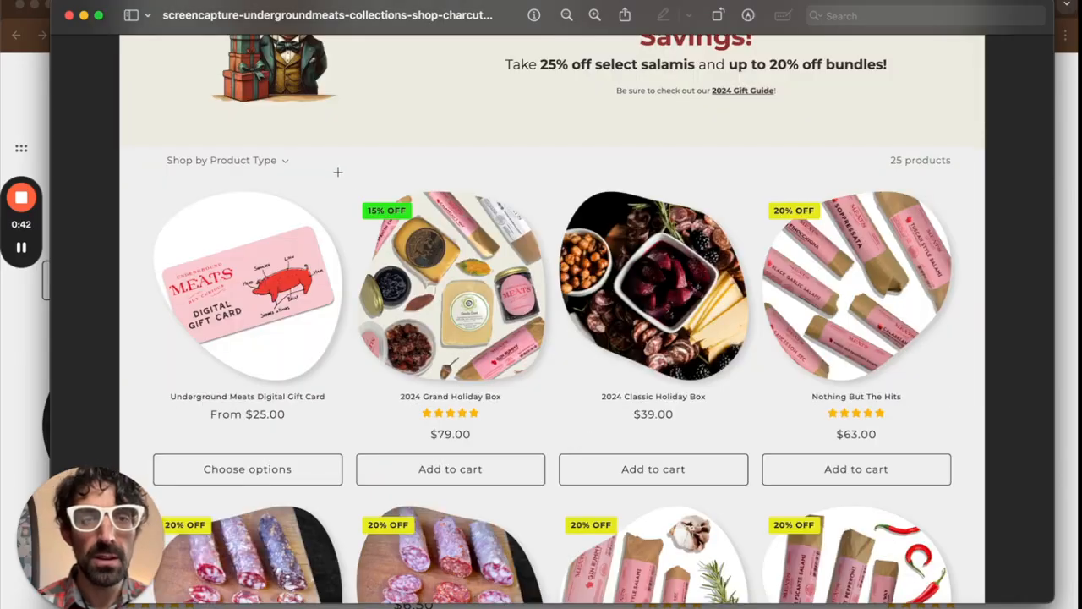
scroll(335, 169, up, 5)
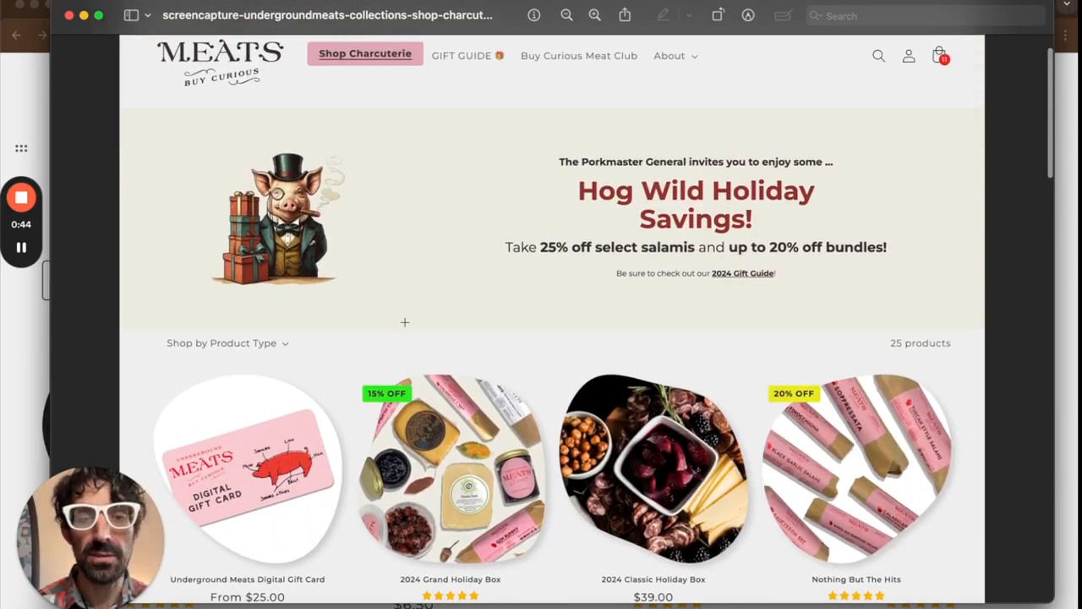
scroll(406, 381, down, 2)
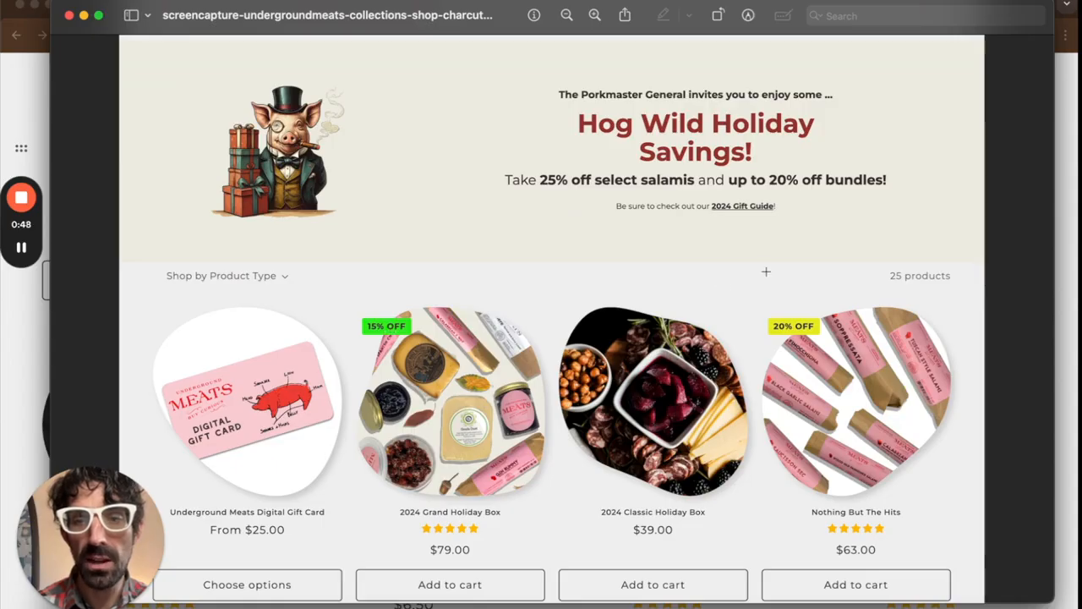
scroll(807, 330, down, 10)
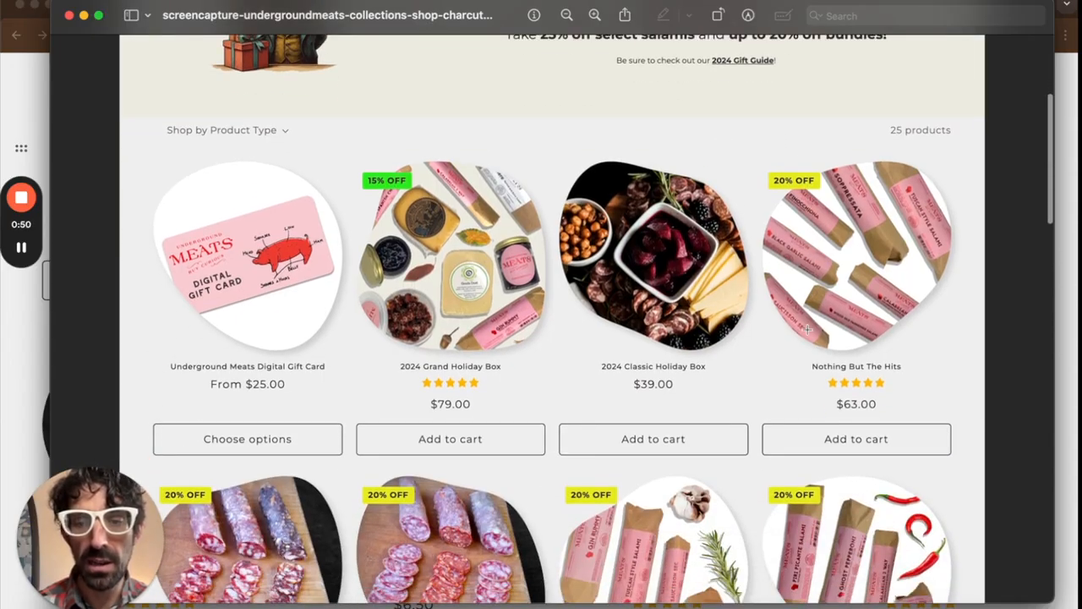
scroll(807, 331, down, 2)
scroll(583, 491, down, 2)
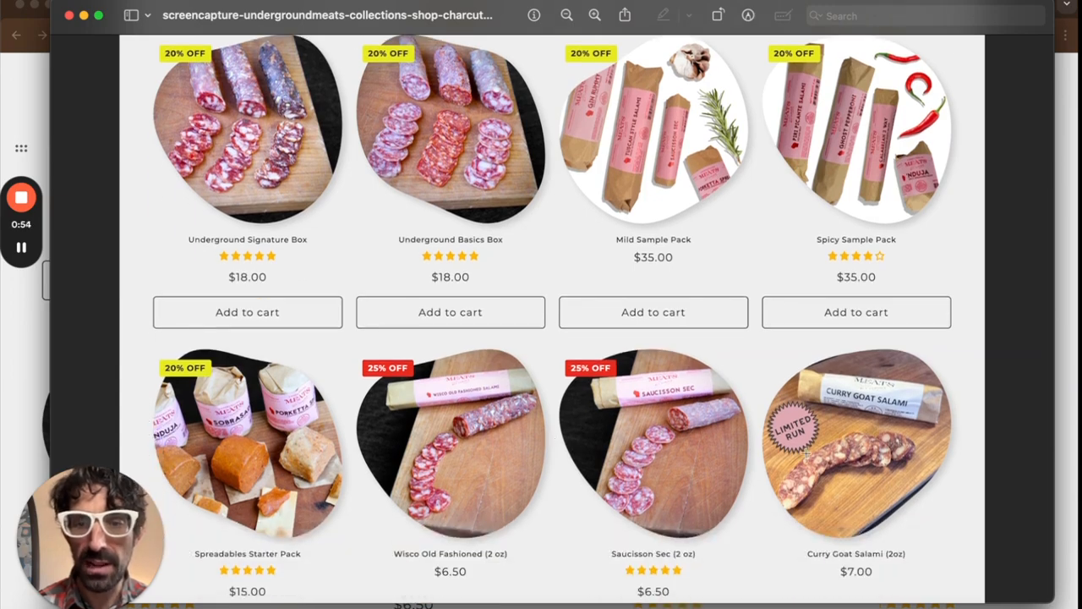
scroll(805, 452, down, 2)
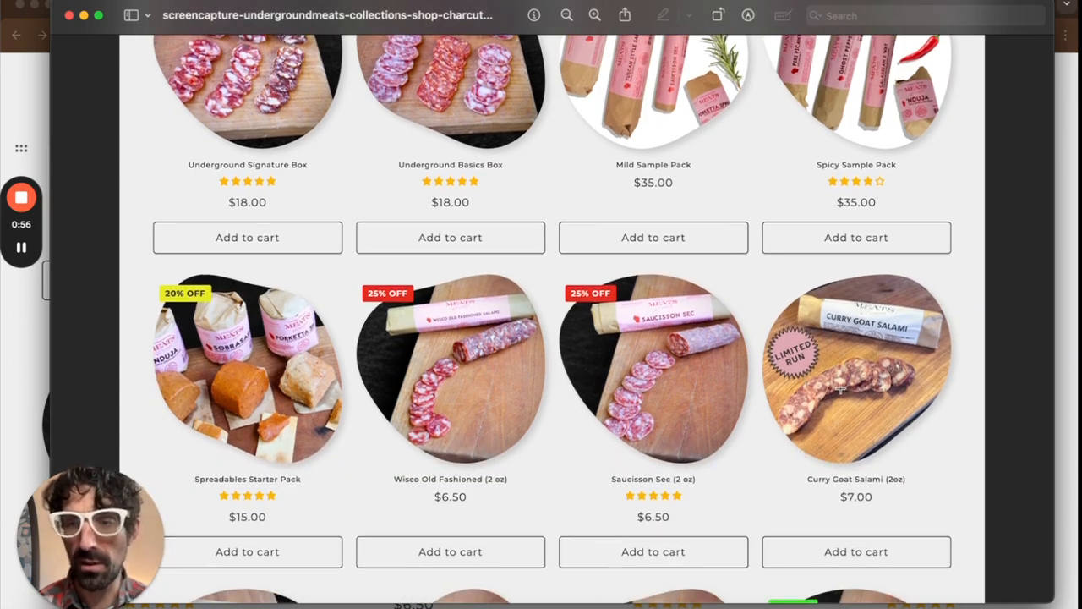
scroll(841, 390, down, 1)
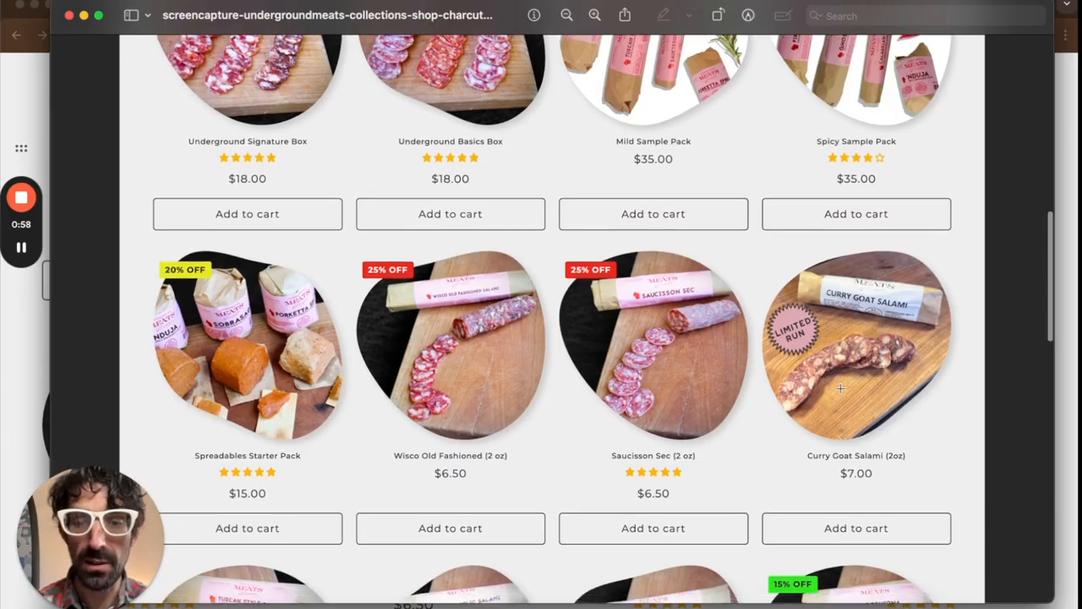
scroll(841, 388, down, 5)
scroll(563, 505, down, 1)
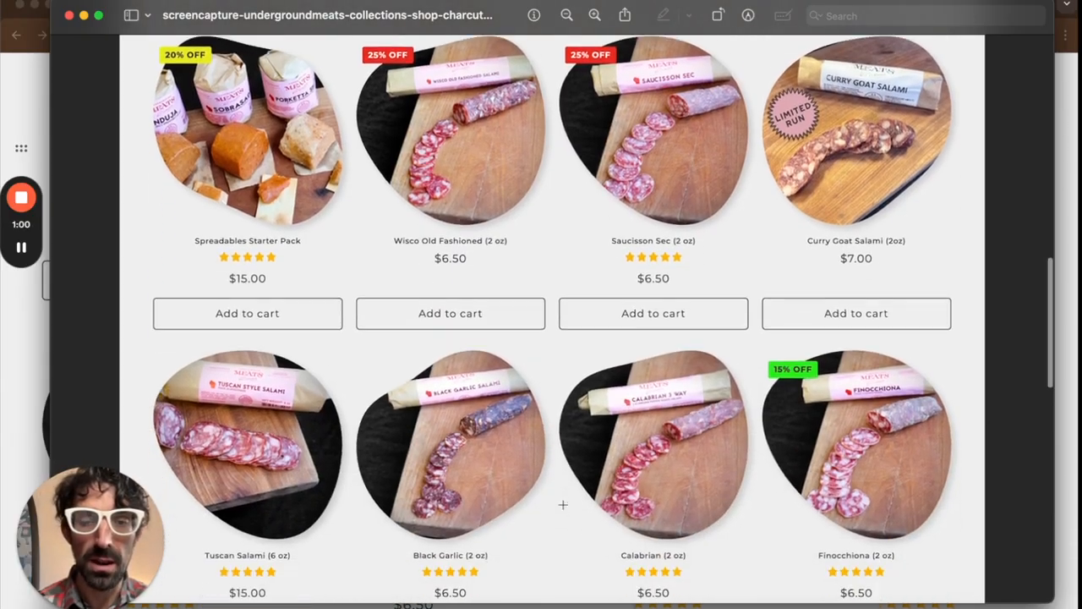
scroll(563, 505, down, 2)
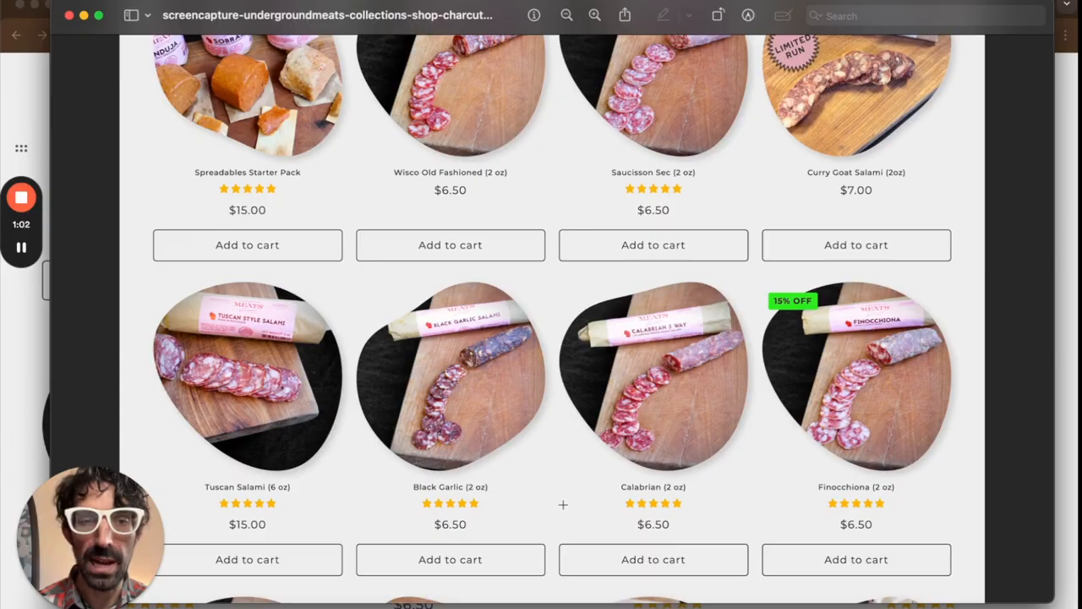
scroll(562, 505, up, 6)
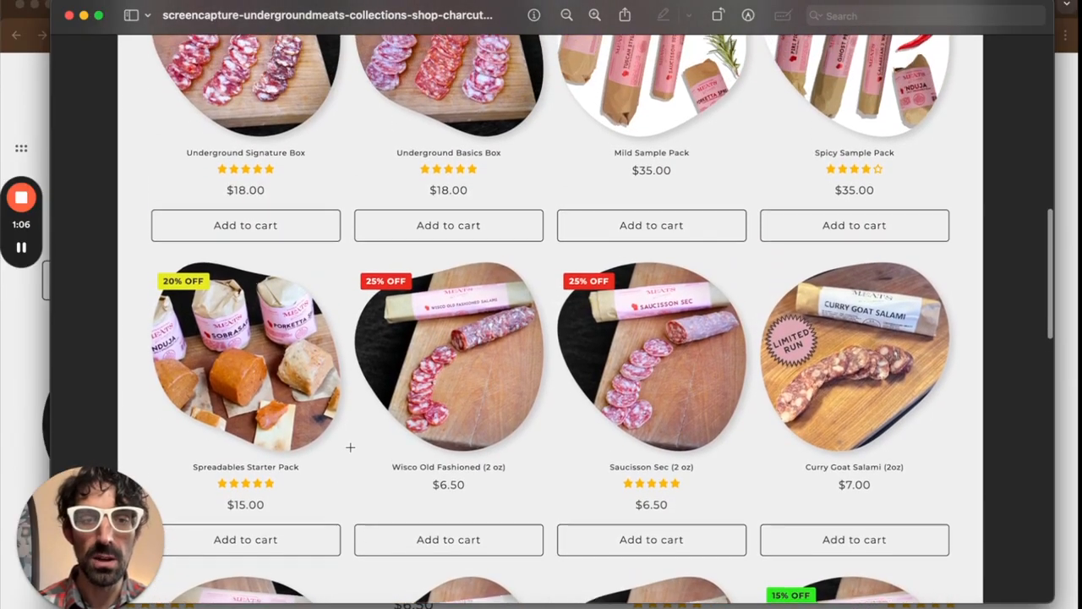
scroll(350, 448, up, 1)
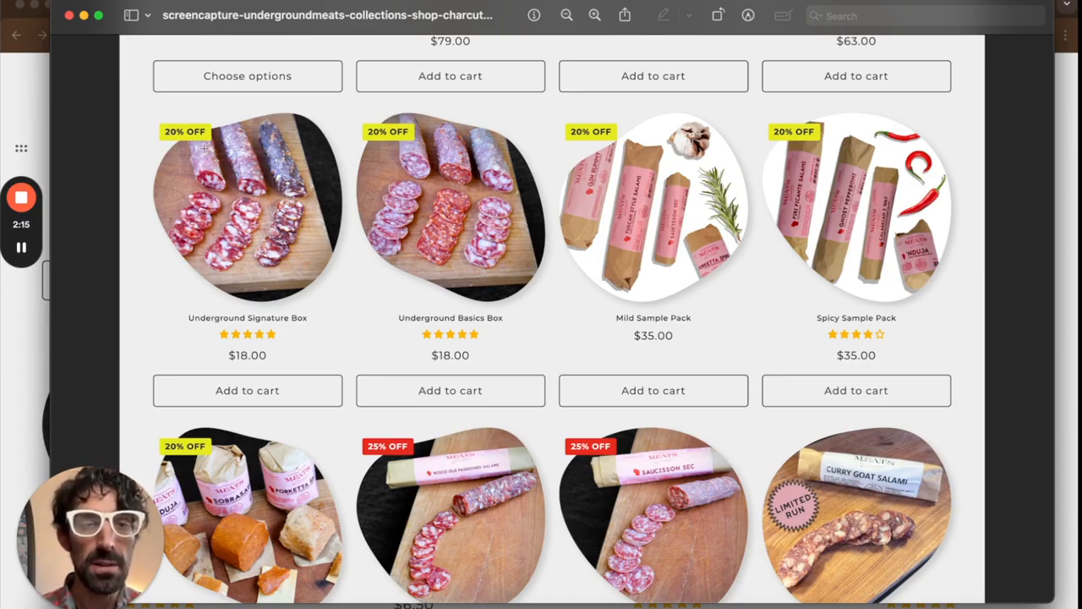
scroll(204, 149, down, 1)
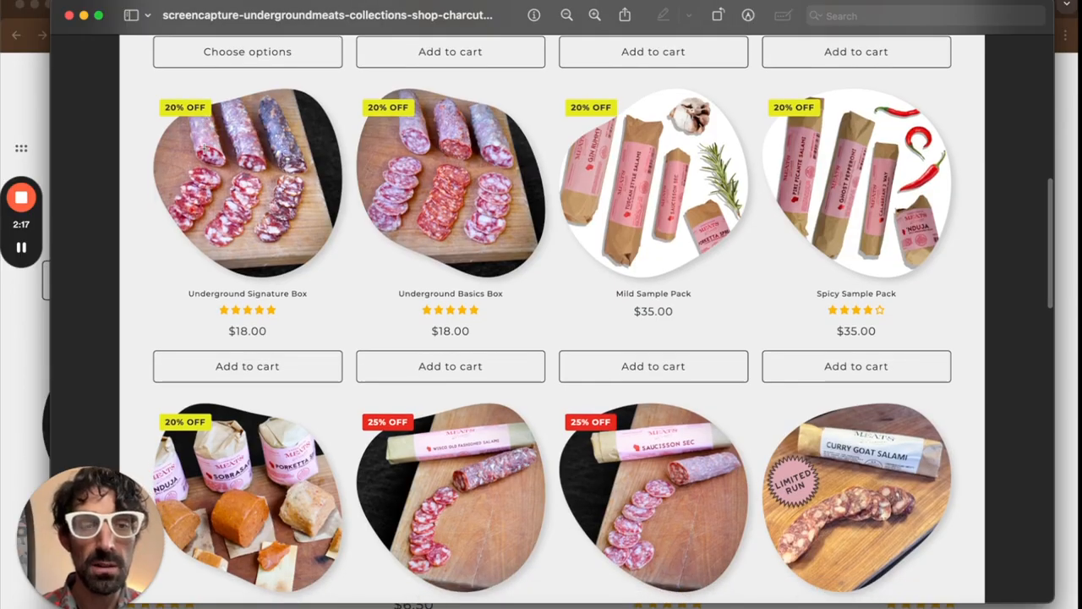
scroll(204, 149, down, 5)
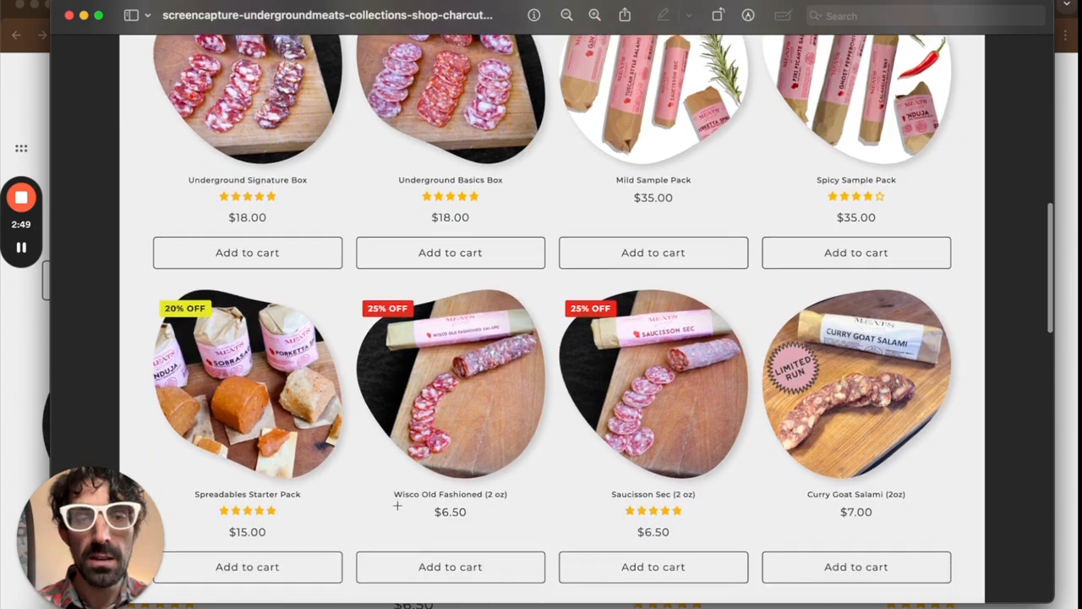
scroll(396, 505, up, 20)
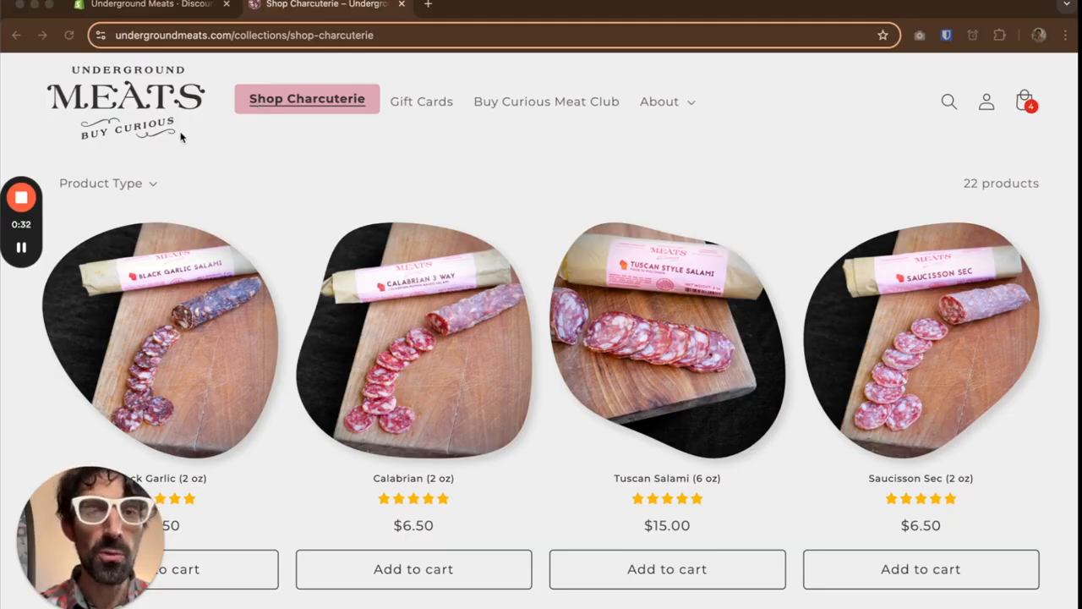
Step: Show the Product Type filter options on the storefront's Shop Charcuterie collection
click(150, 185)
click(149, 185)
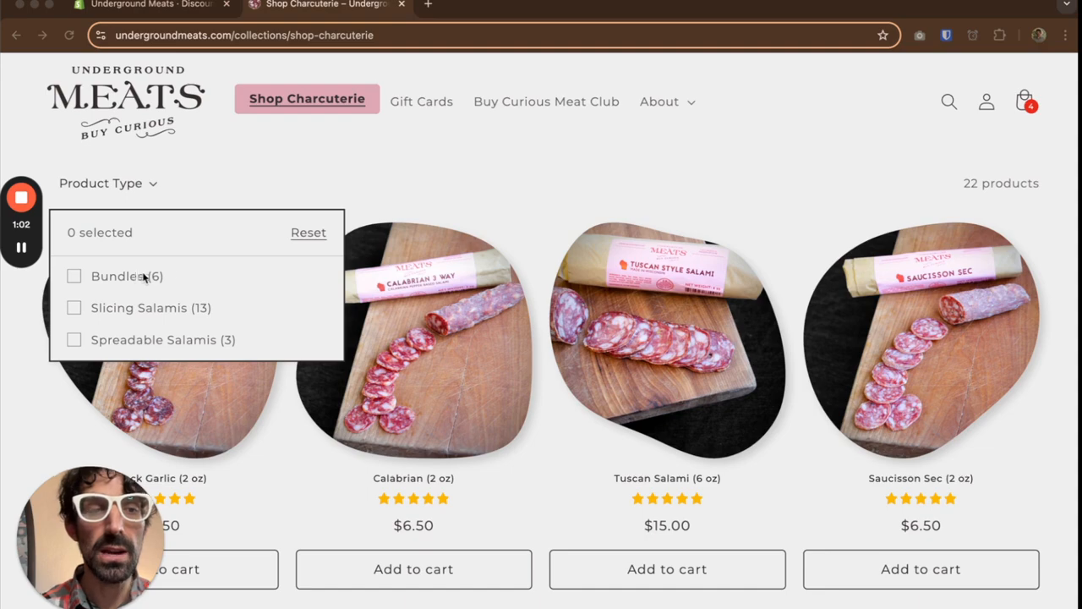
Step: Switch to the Shopify admin and filter the active products by product type Bundles
click(175, 7)
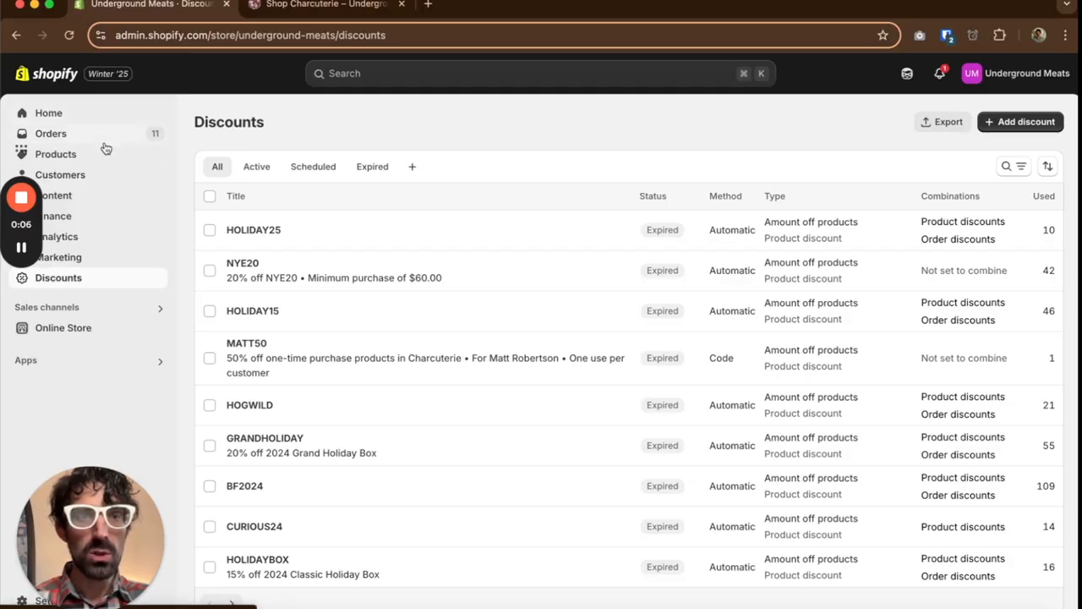
click(75, 154)
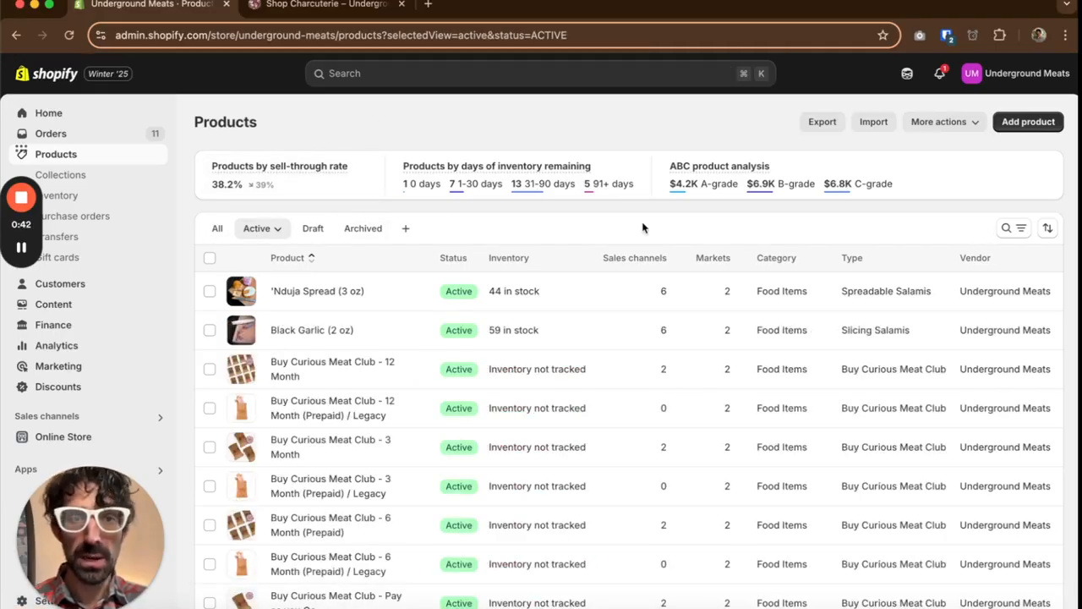
click(1020, 229)
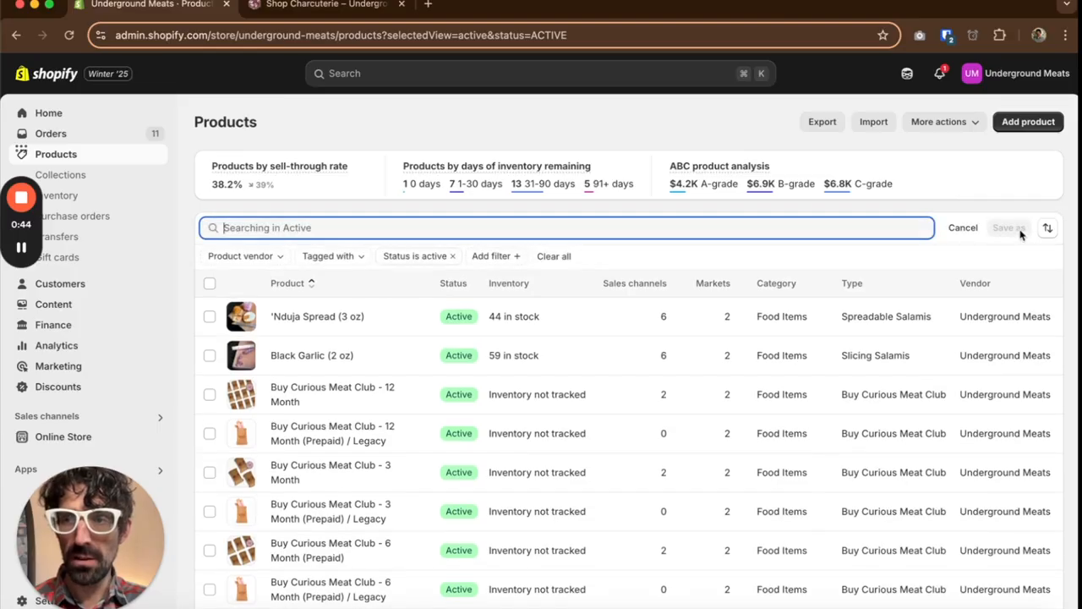
click(496, 258)
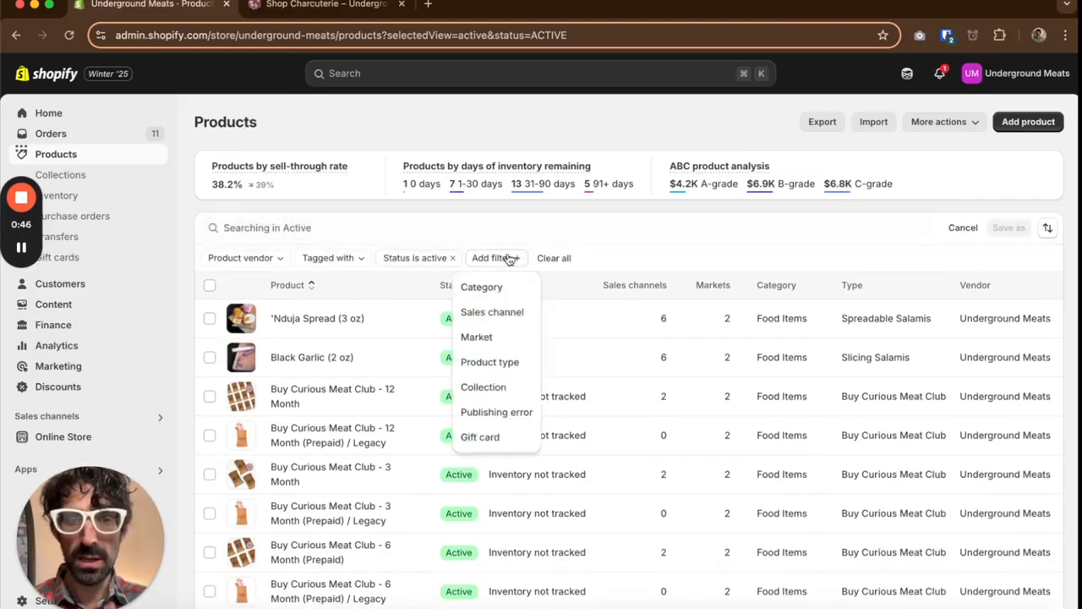
click(497, 363)
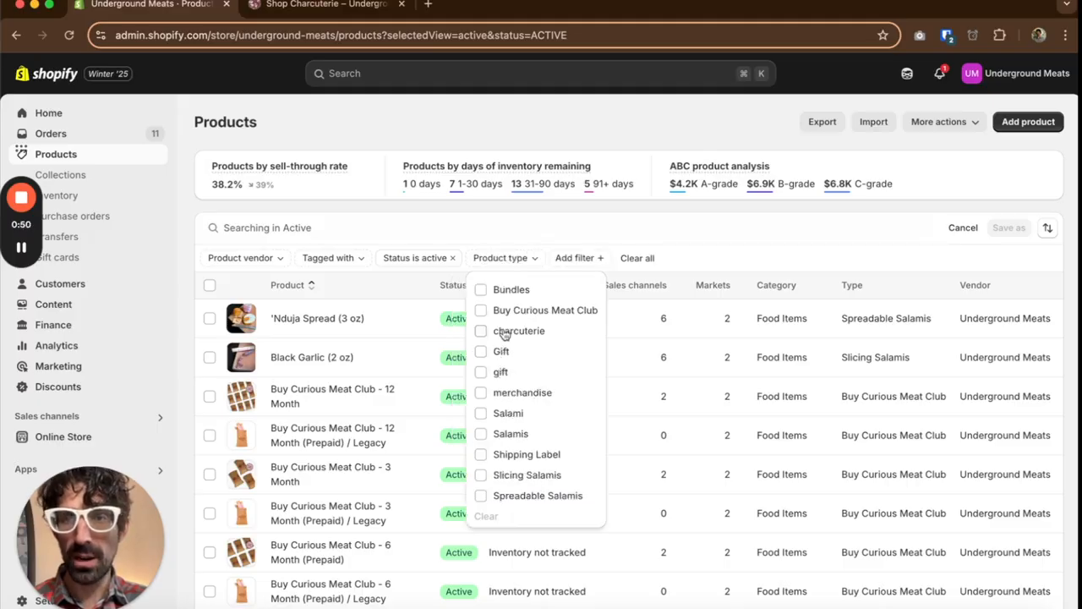
click(500, 291)
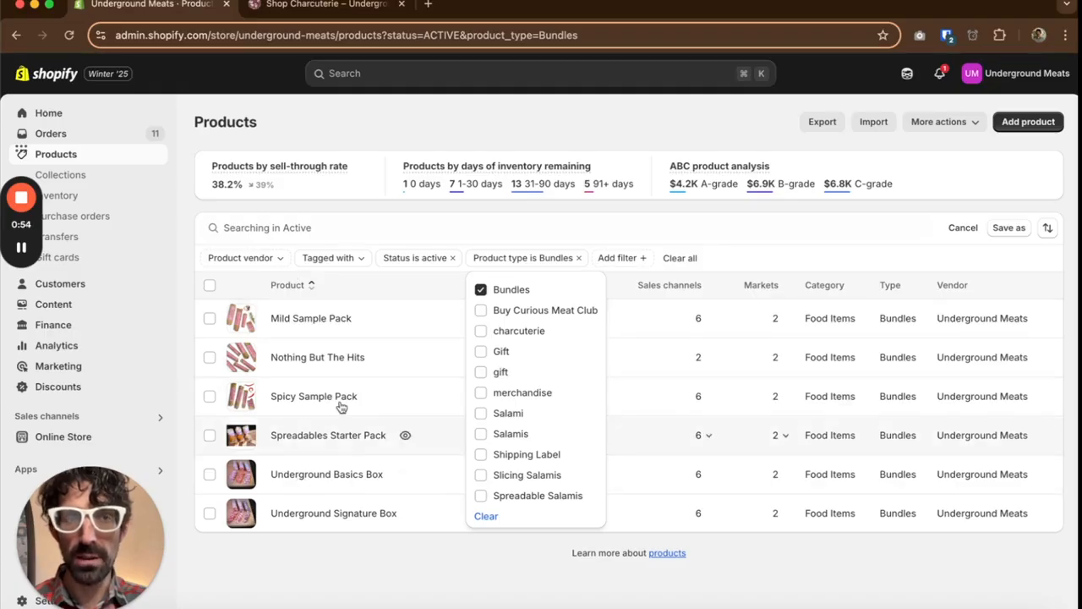
click(322, 5)
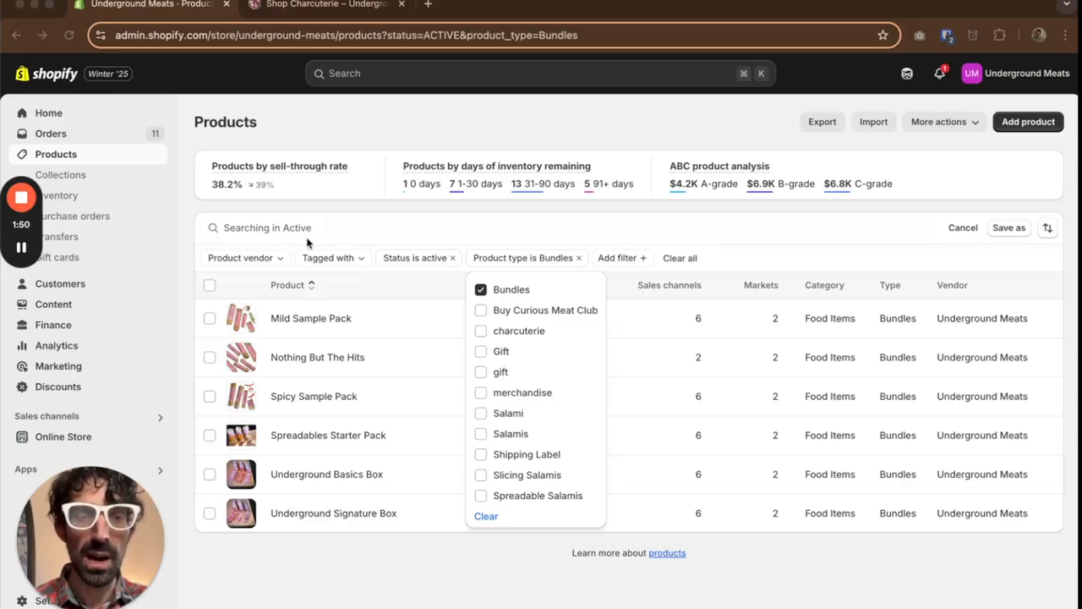
Step: Create the tag EXAMPLE15, add it to Mild Sample Pack, Nothing But The Hits and Spicy Sample Pack, and save
click(210, 318)
click(209, 357)
click(210, 397)
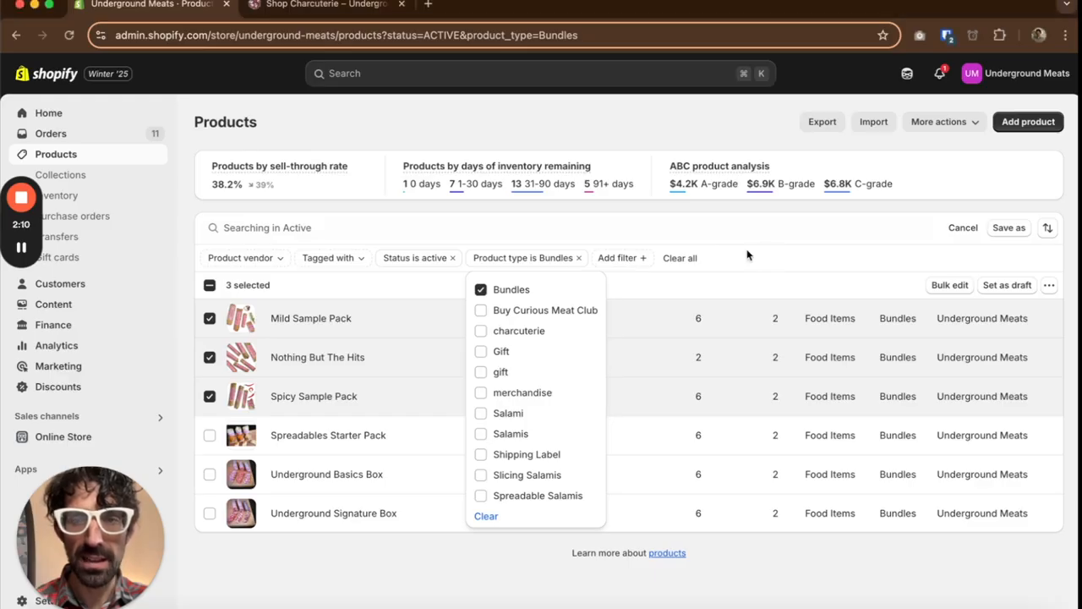
click(1049, 286)
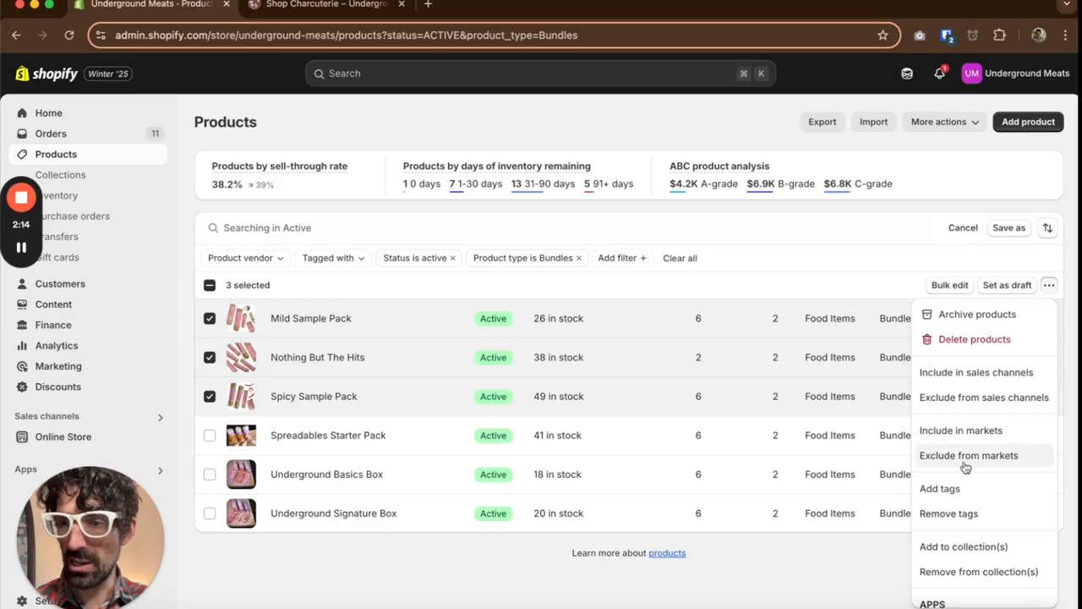
click(947, 488)
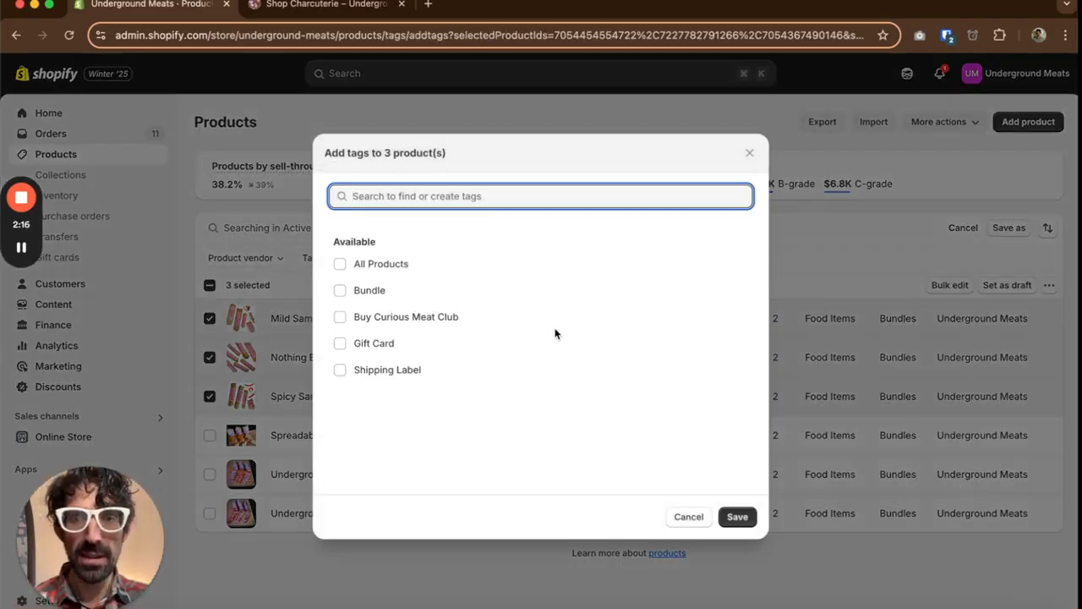
text(E)
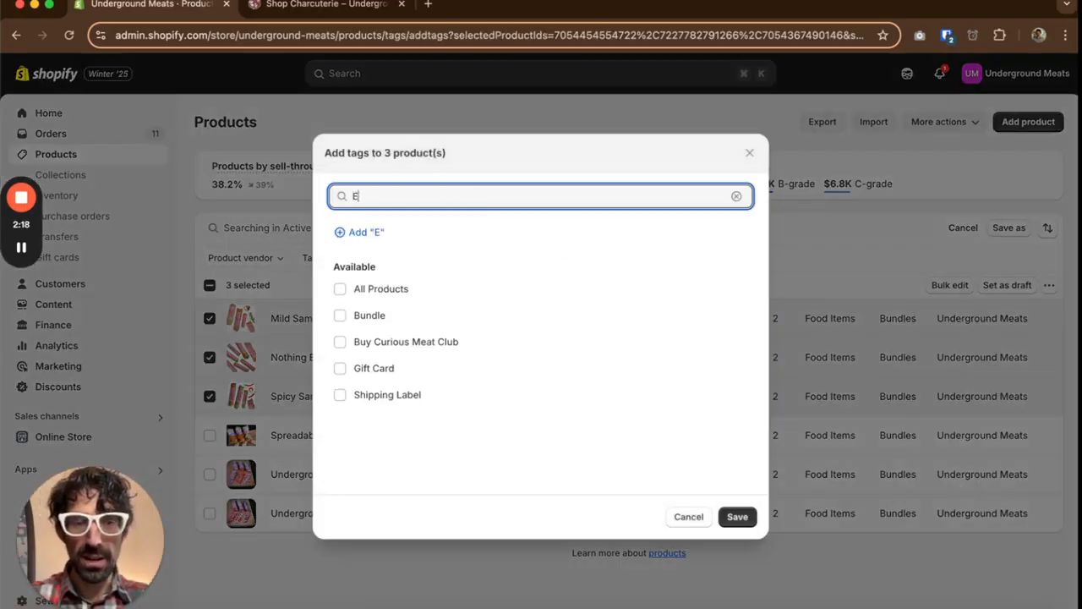
text(XAMPLE)
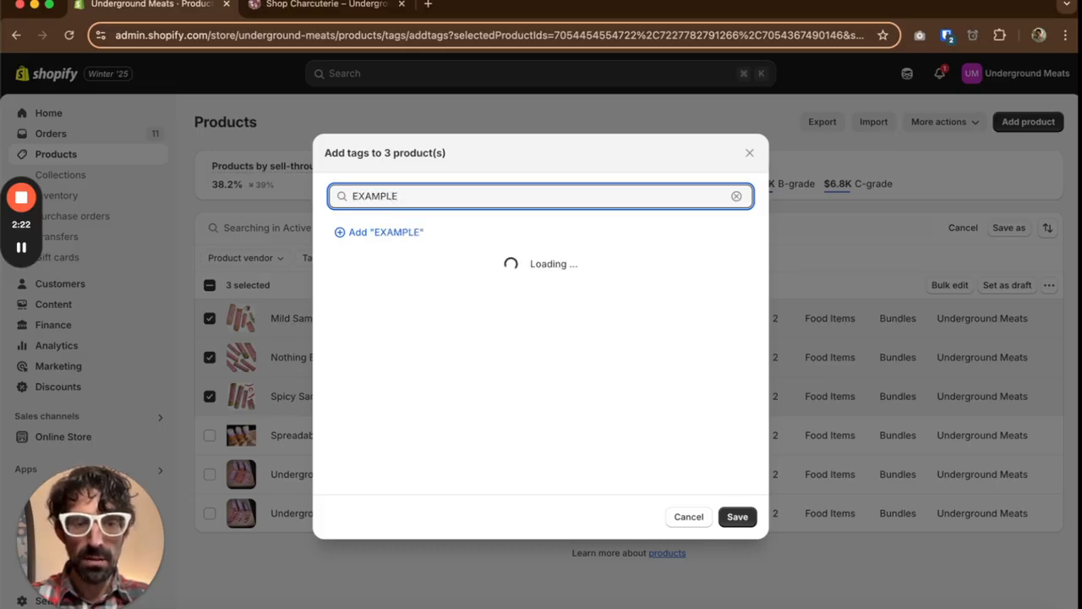
text(15)
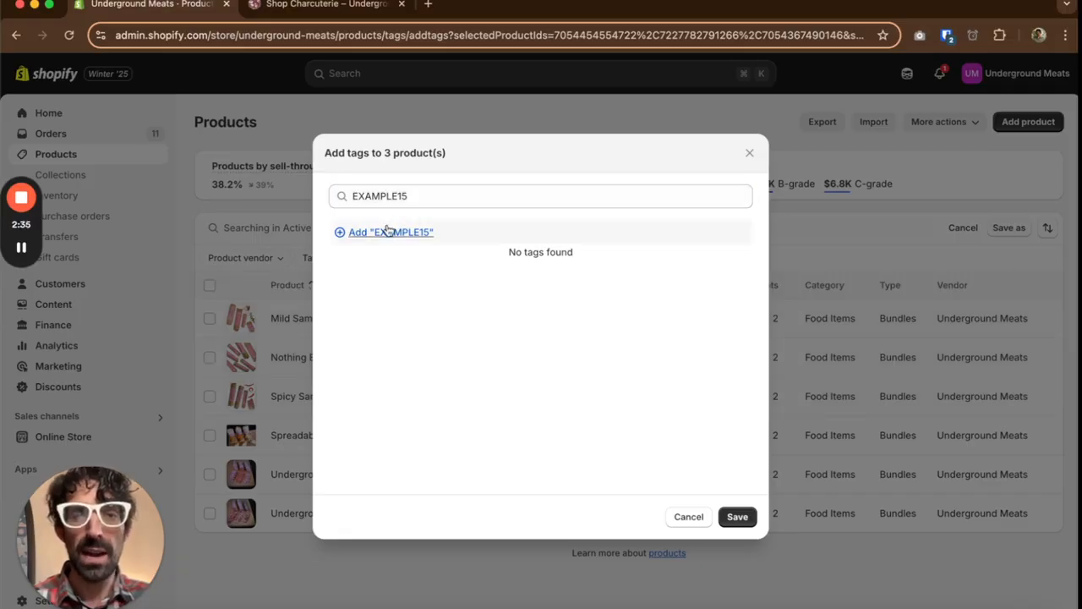
click(383, 233)
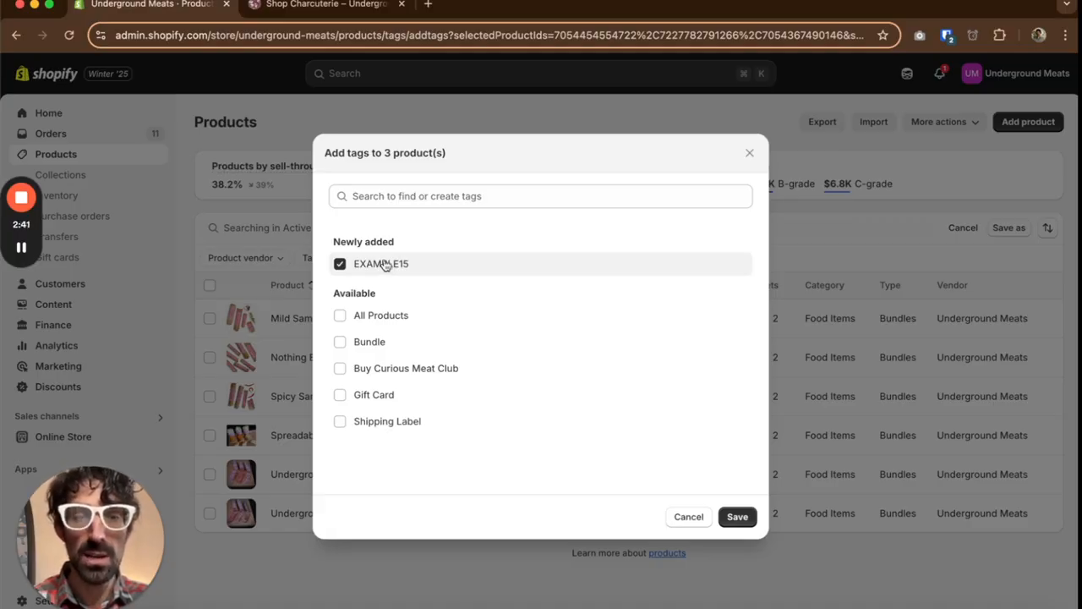
click(748, 518)
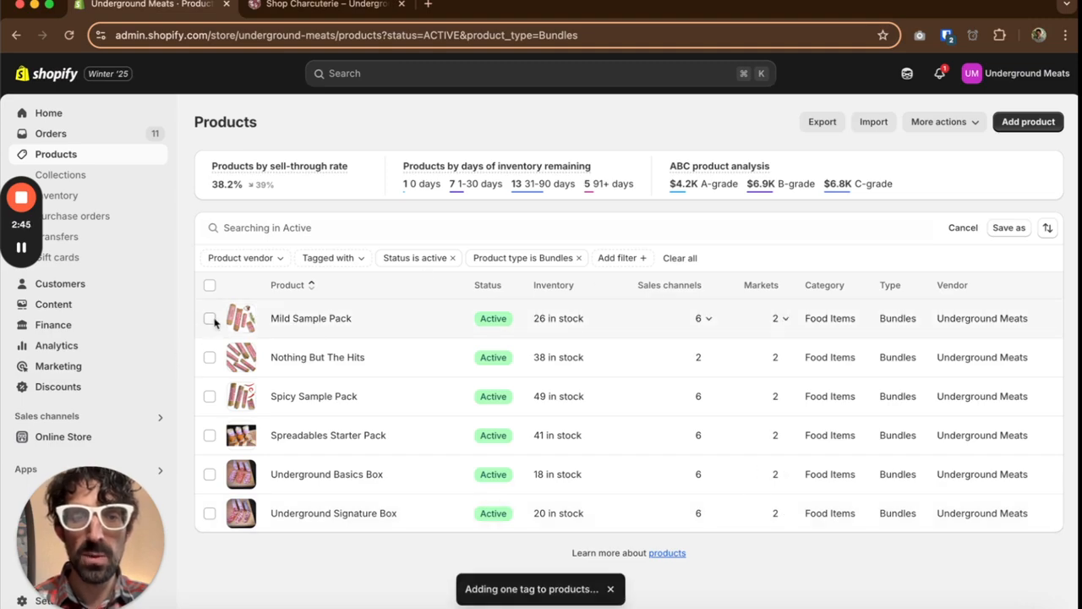
Step: Open the Mild Sample Pack product's admin page in a new tab and view it
right_click(300, 325)
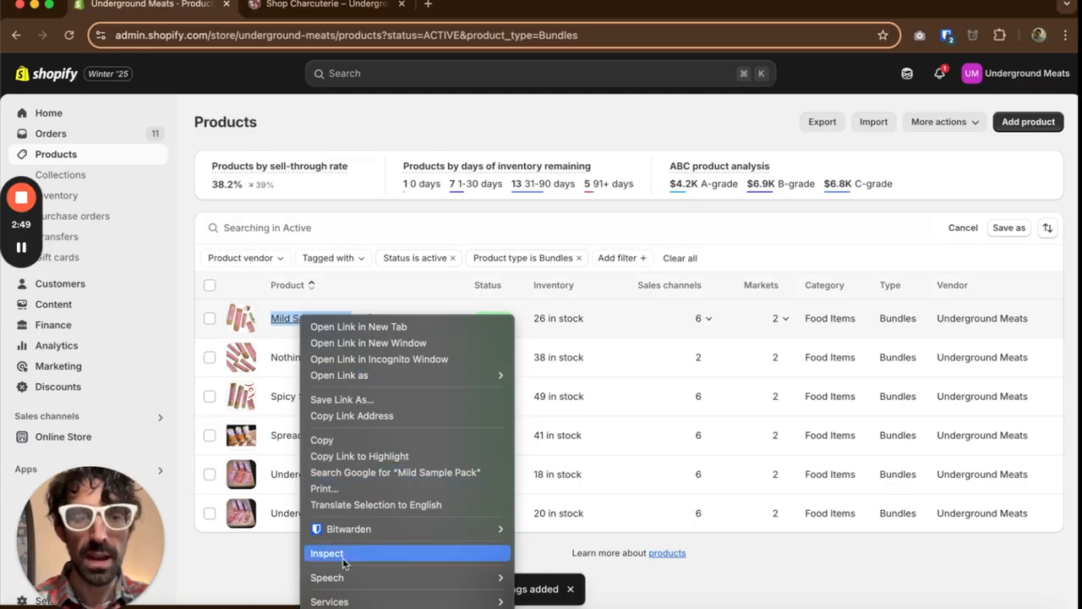
click(370, 332)
click(315, 6)
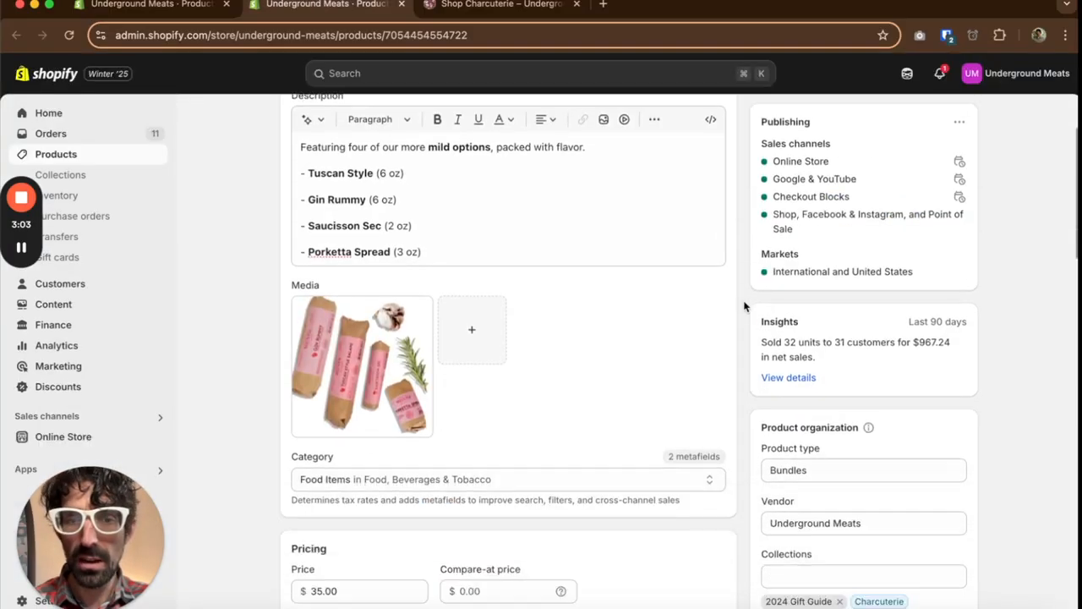
Step: Examine the product organization details and tags on the Mild Sample Pack's admin page
scroll(744, 306, down, 3)
scroll(744, 306, down, 4)
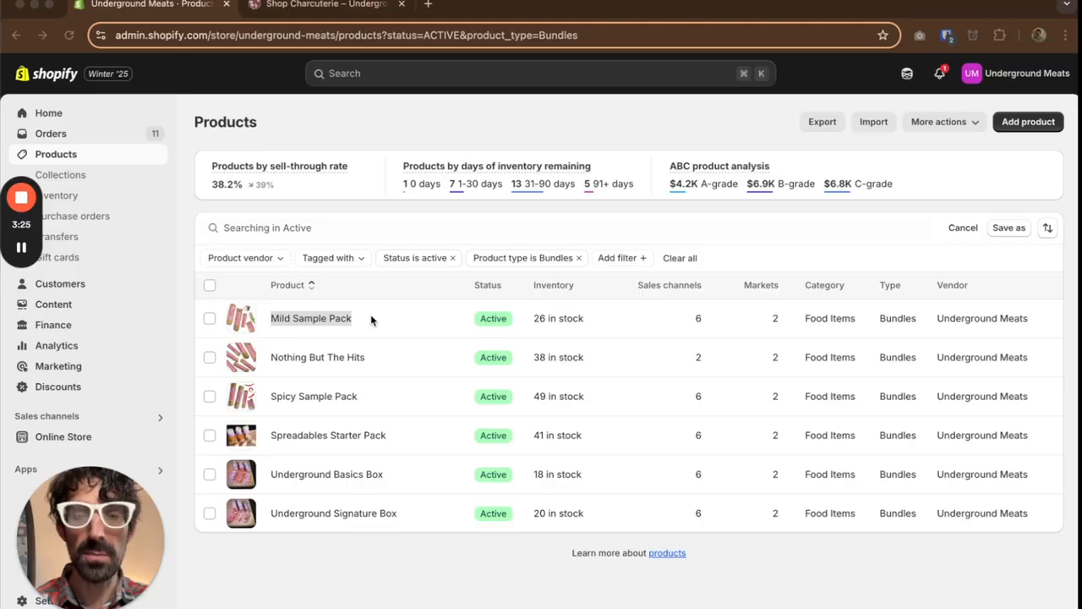
Step: Replace the Bundles product type filter on the active products list with Slicing Salamis
click(579, 258)
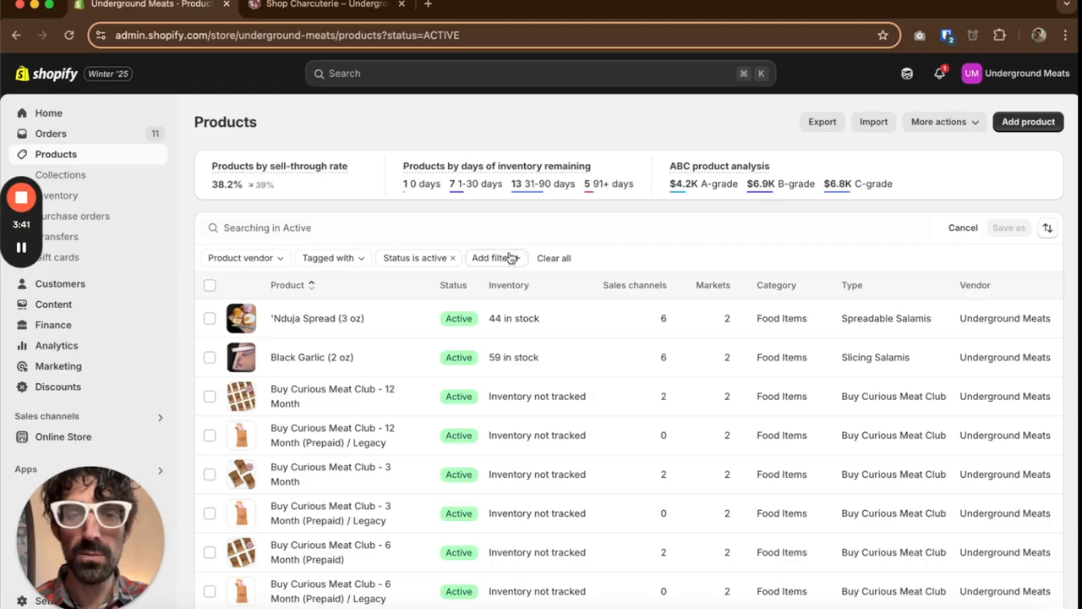
click(511, 258)
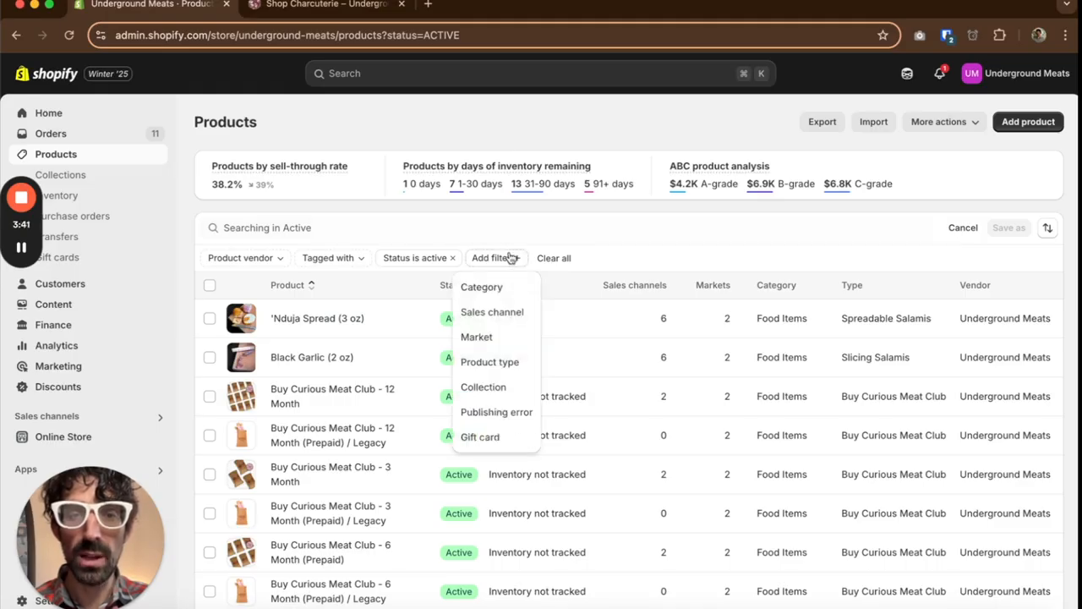
click(506, 364)
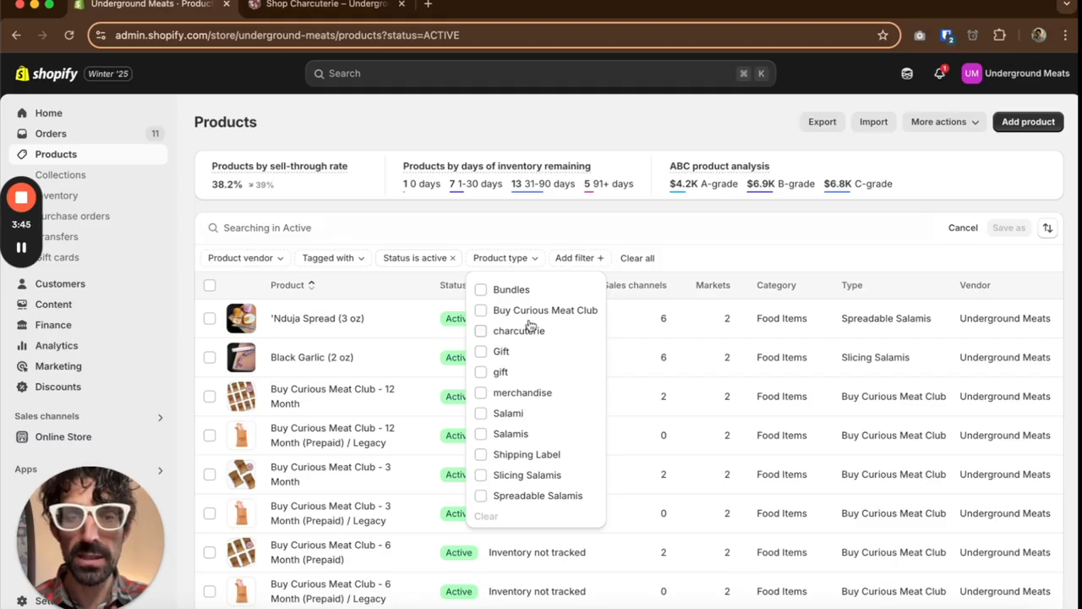
click(511, 479)
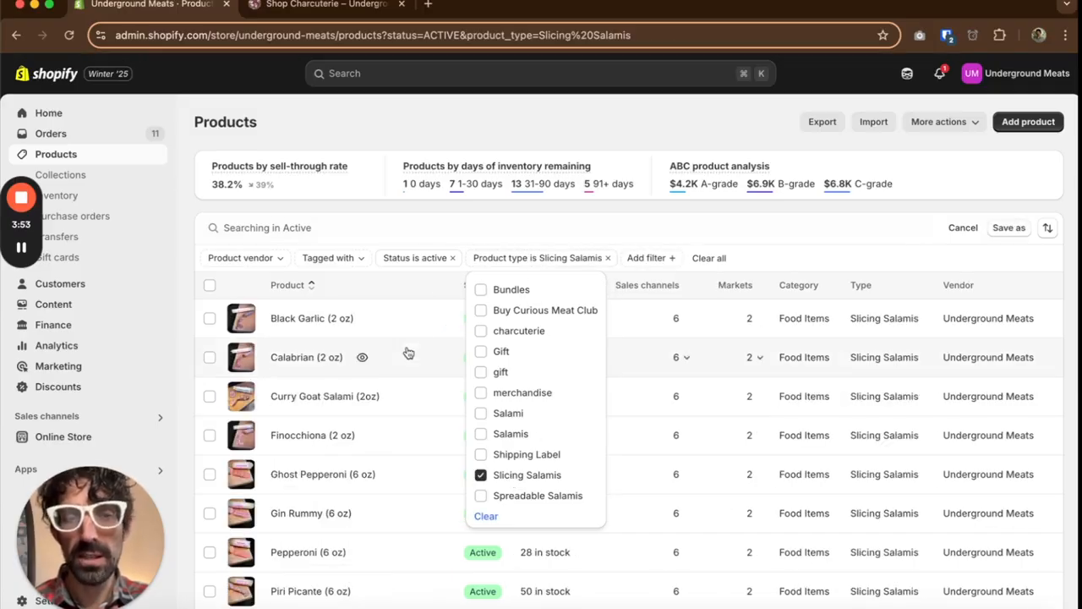
Step: Create the tag EXAMPLE20, add it to every slicing salami except Curry Goat, Ghost Pepperoni, Gin Rummy, Saucisson Sec and Spanish Chorizo, and save
scroll(408, 353, down, 2)
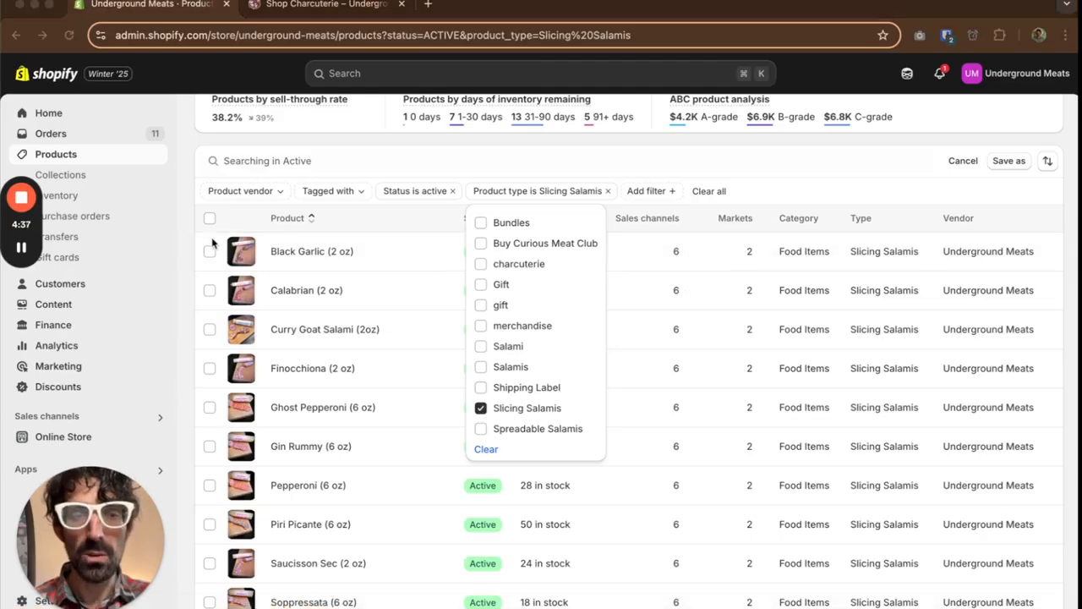
scroll(216, 279, down, 3)
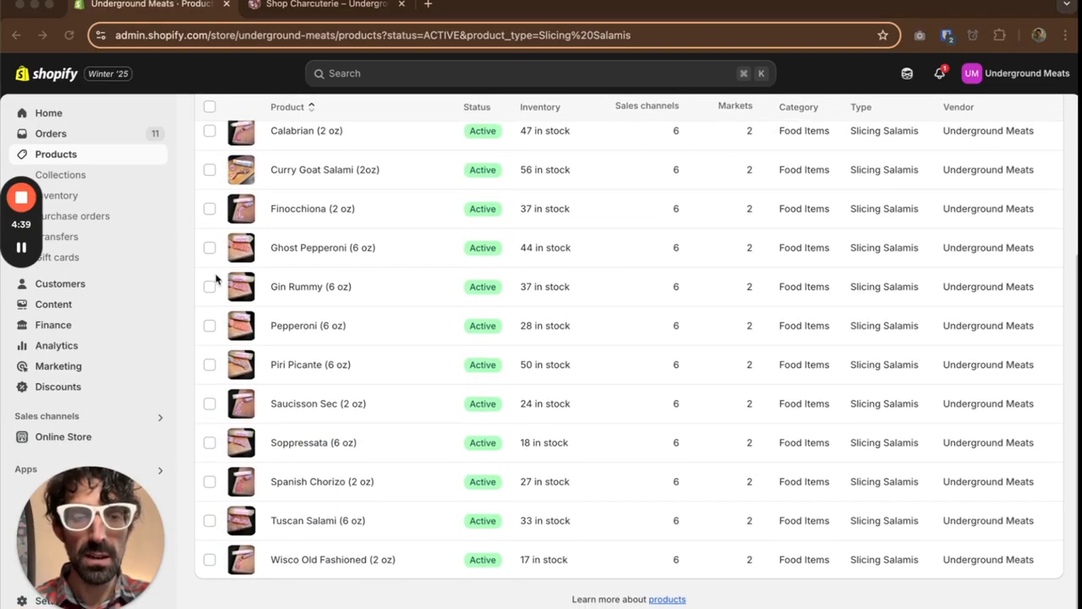
scroll(216, 279, up, 1)
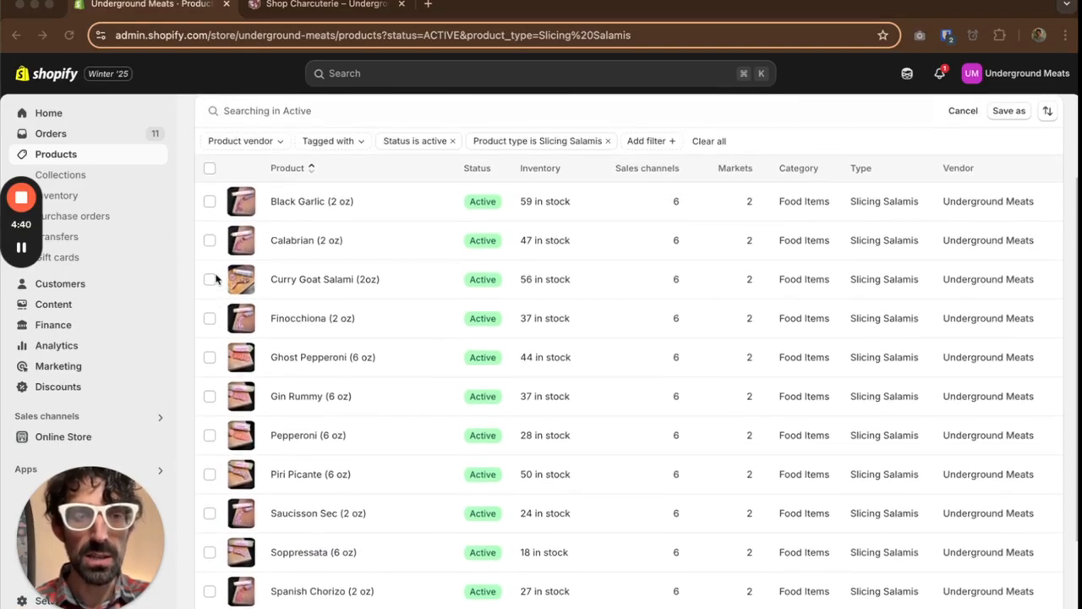
click(210, 170)
click(210, 169)
scroll(219, 380, down, 3)
click(209, 169)
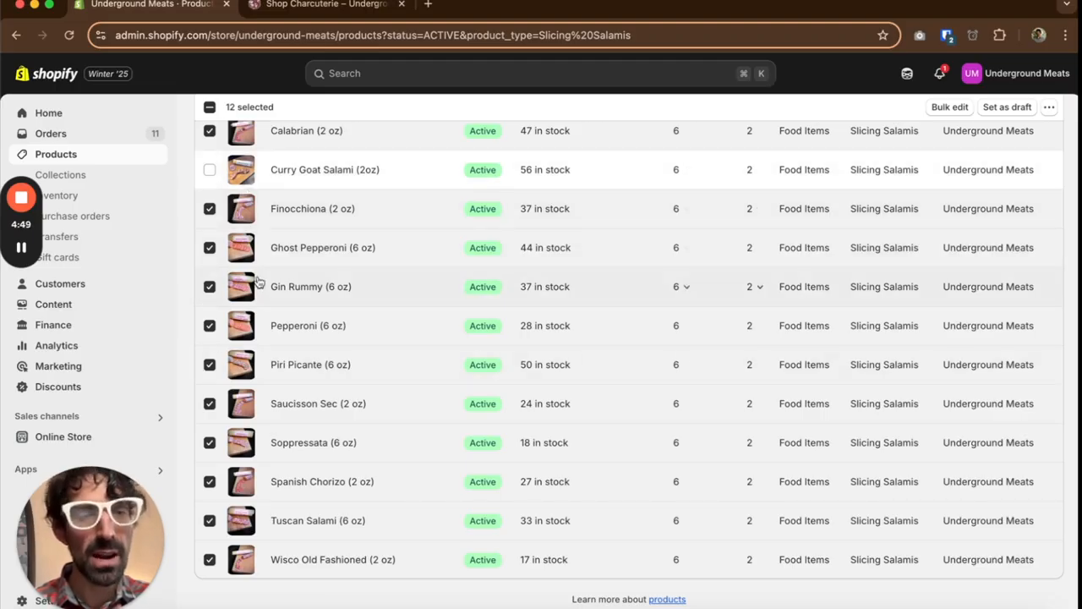
click(212, 288)
click(211, 403)
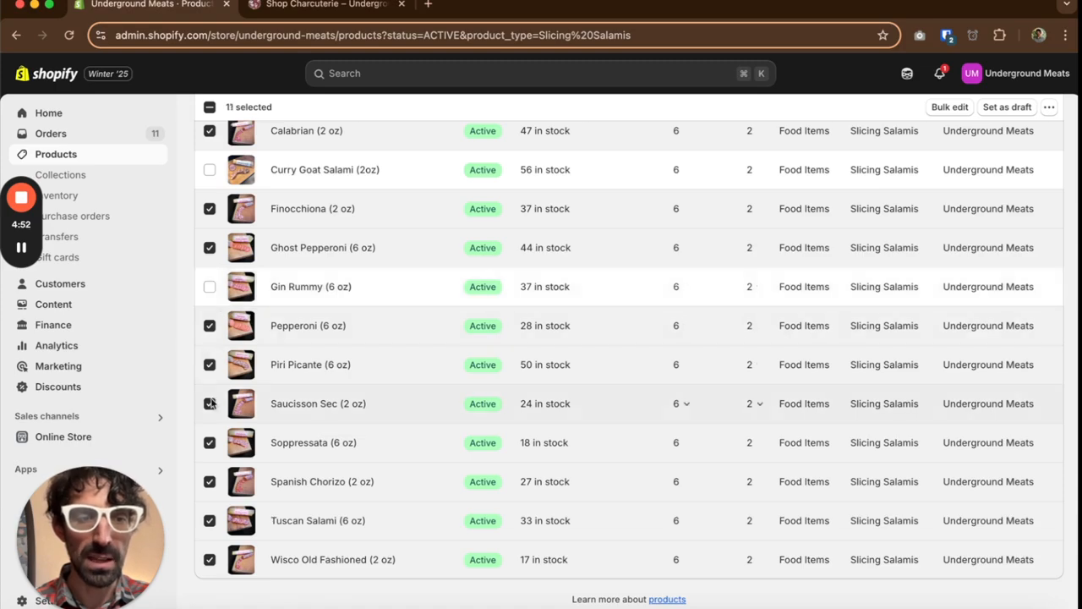
click(211, 481)
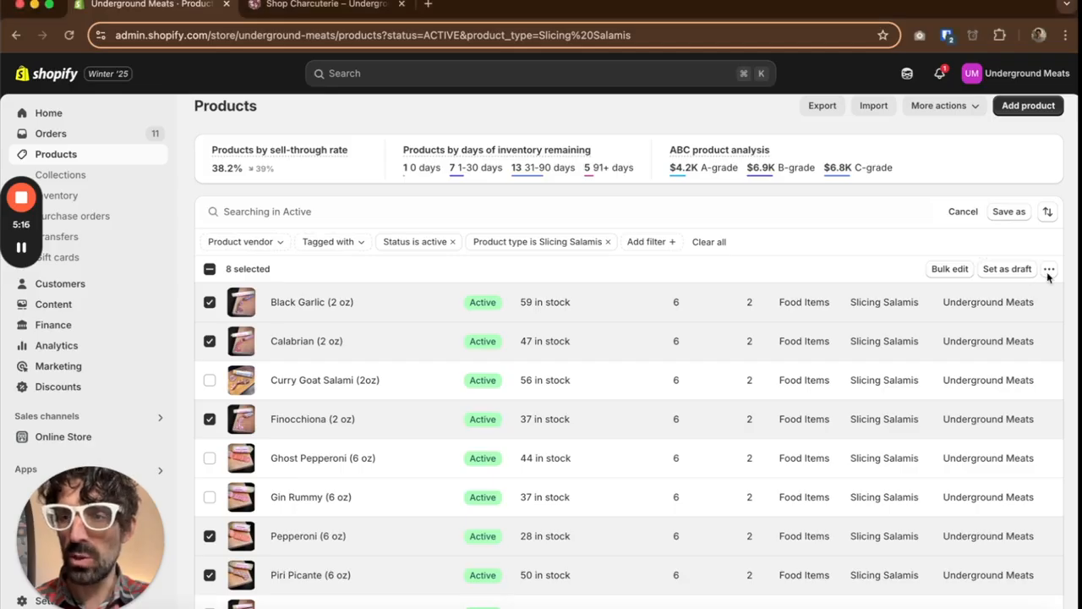
click(1049, 269)
click(940, 472)
text(t)
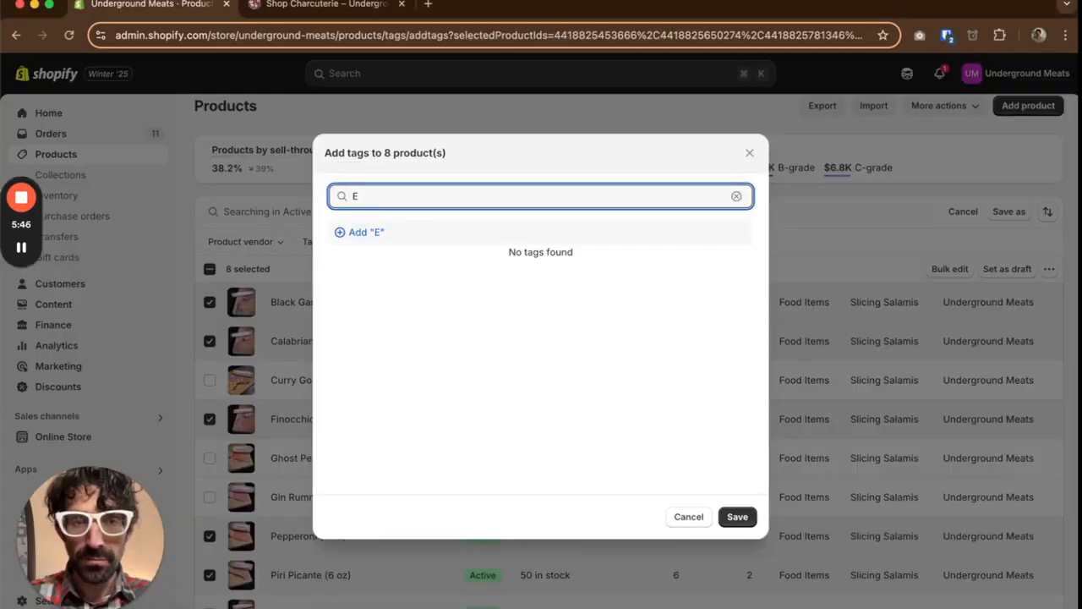
key(BackSpace)
text(EXAM)
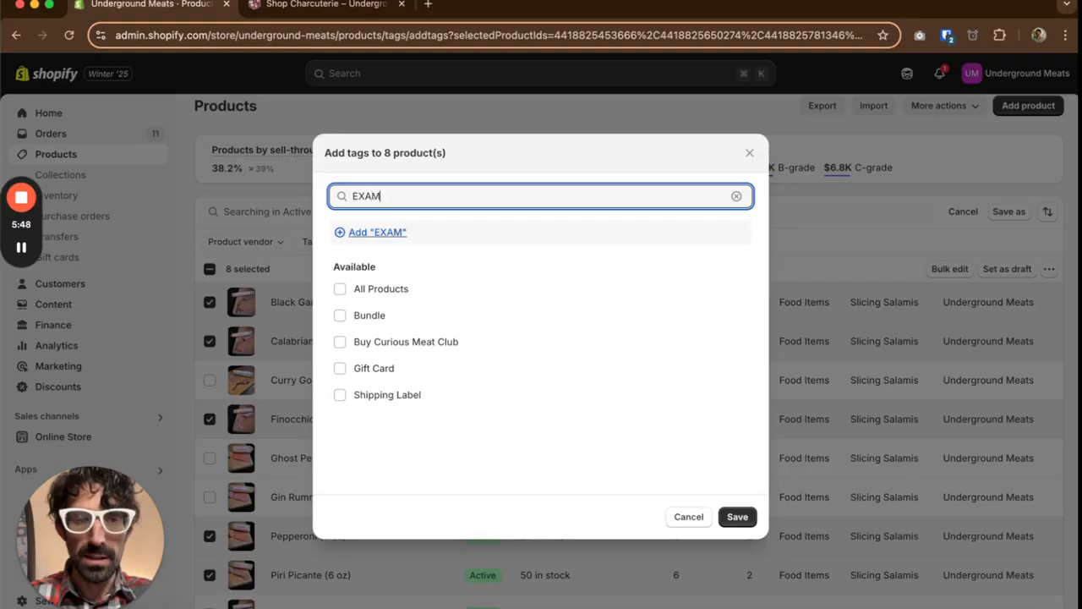
text(PLE20)
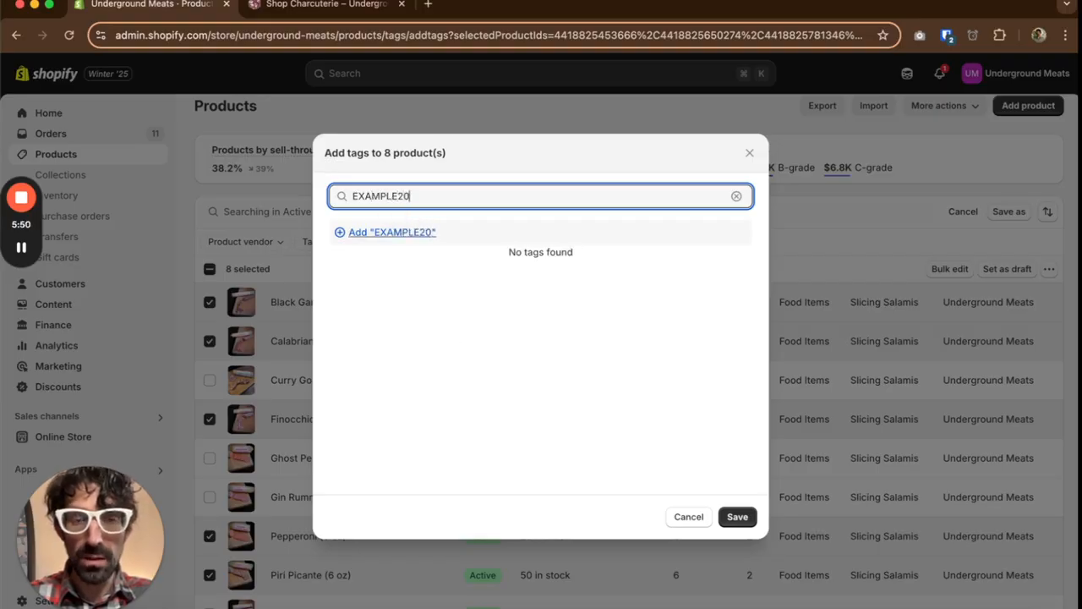
click(389, 232)
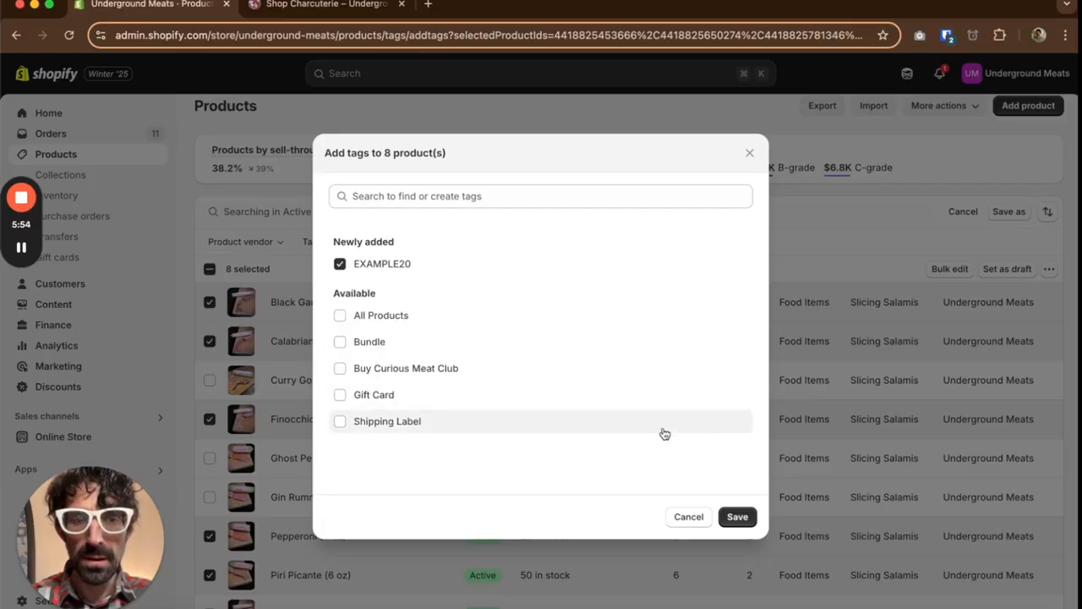
click(734, 515)
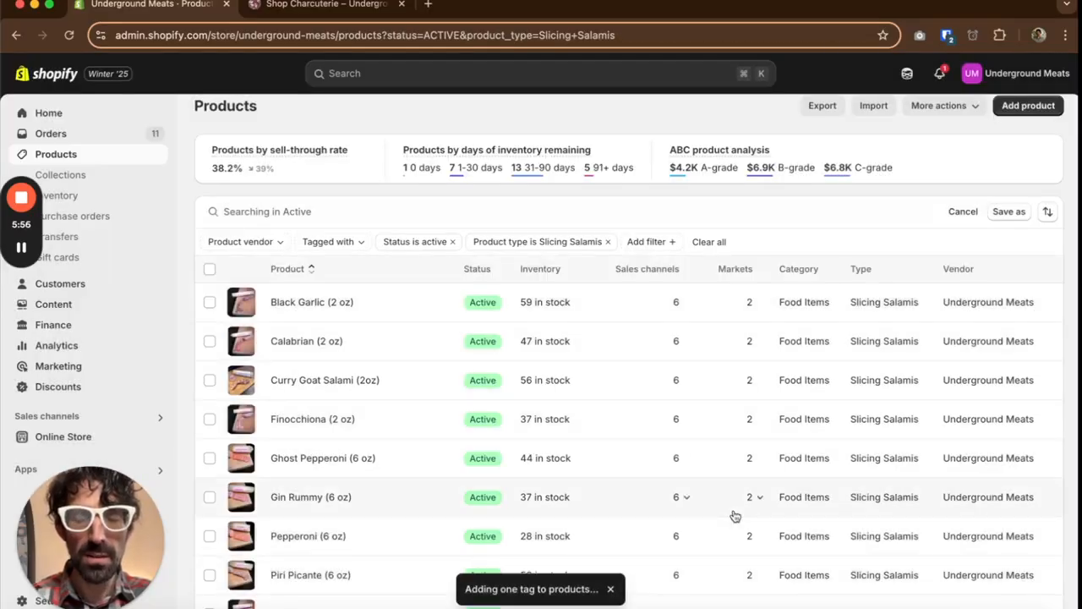
Step: Replace the Slicing Salamis product type filter on the active products list with Spreadable Salamis
click(606, 243)
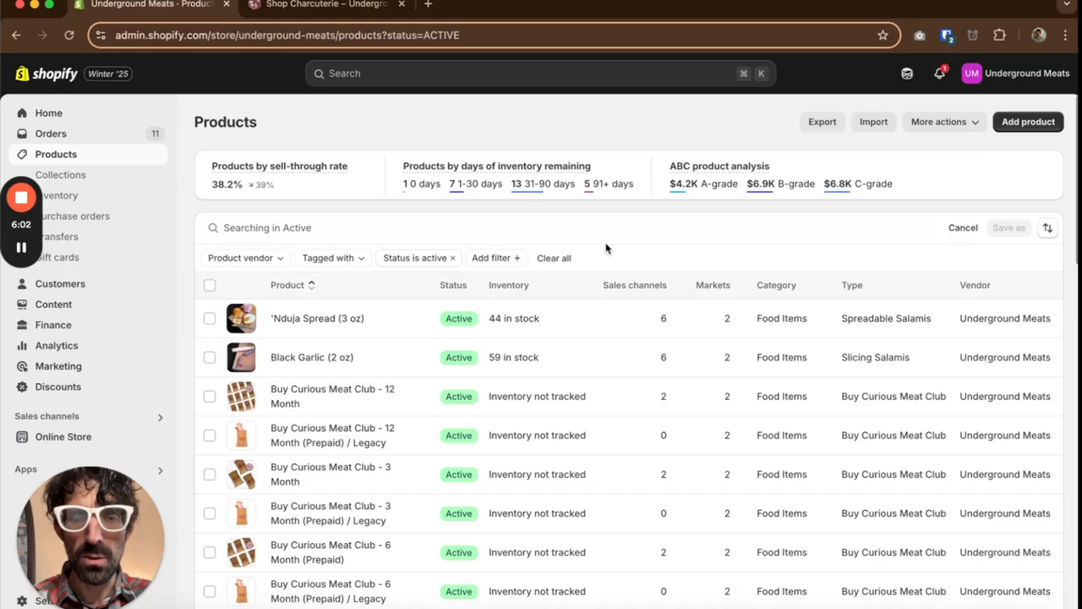
click(511, 259)
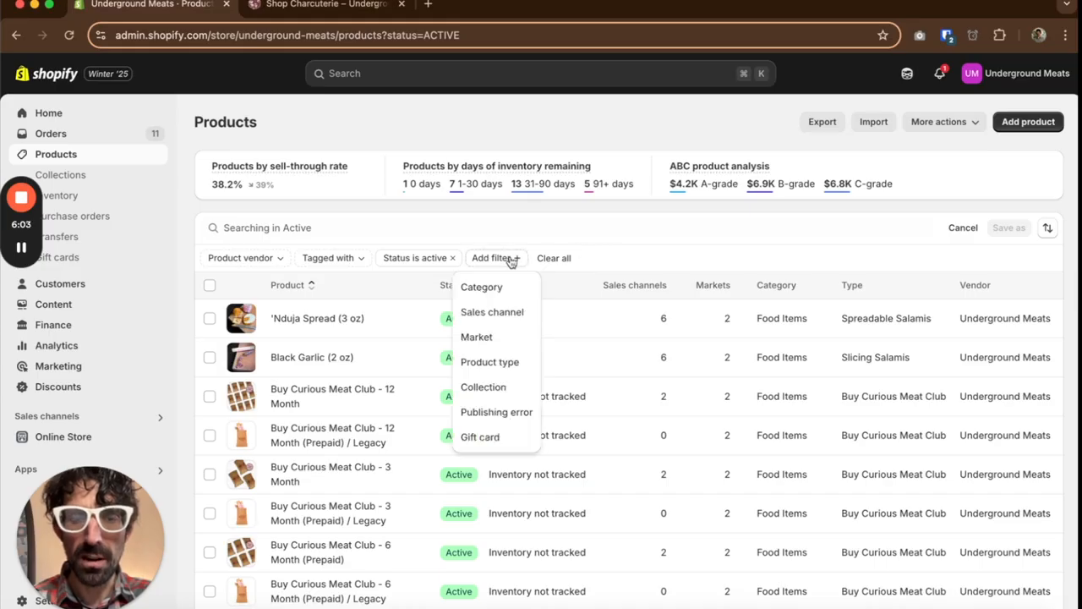
click(499, 362)
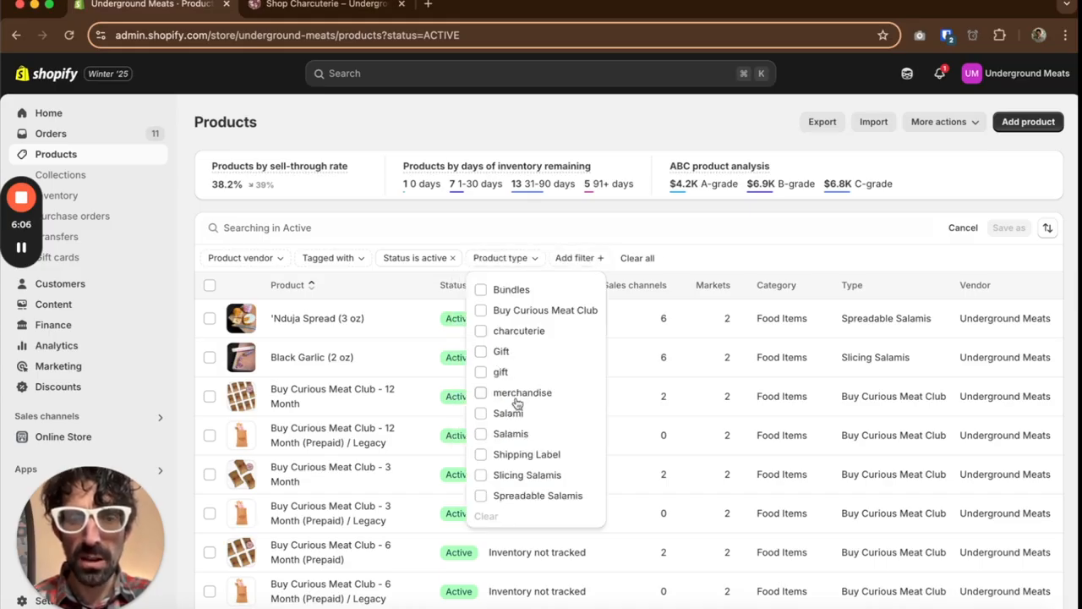
click(526, 496)
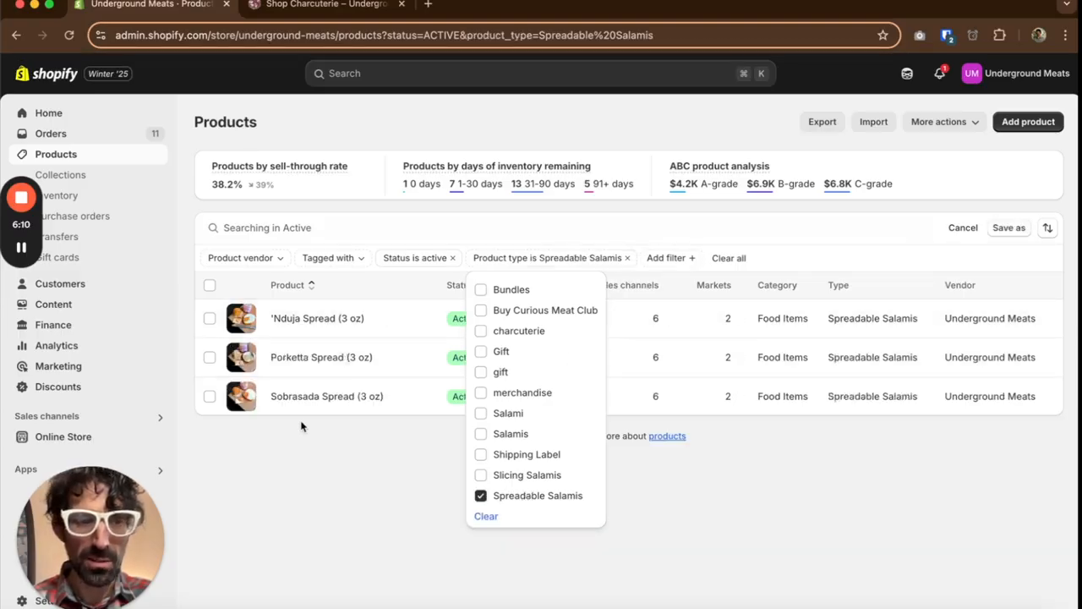
Step: Create the tag EXAMPLE25, add it to 'Nduja Spread (3 oz) and Sobrasada Spread (3 oz), and save
click(210, 318)
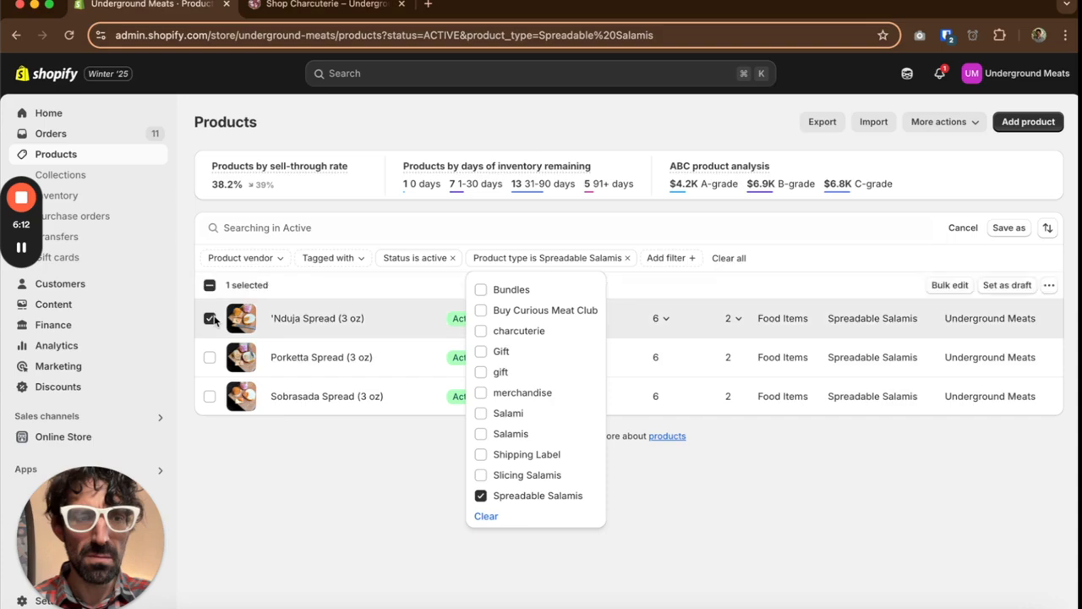
click(209, 396)
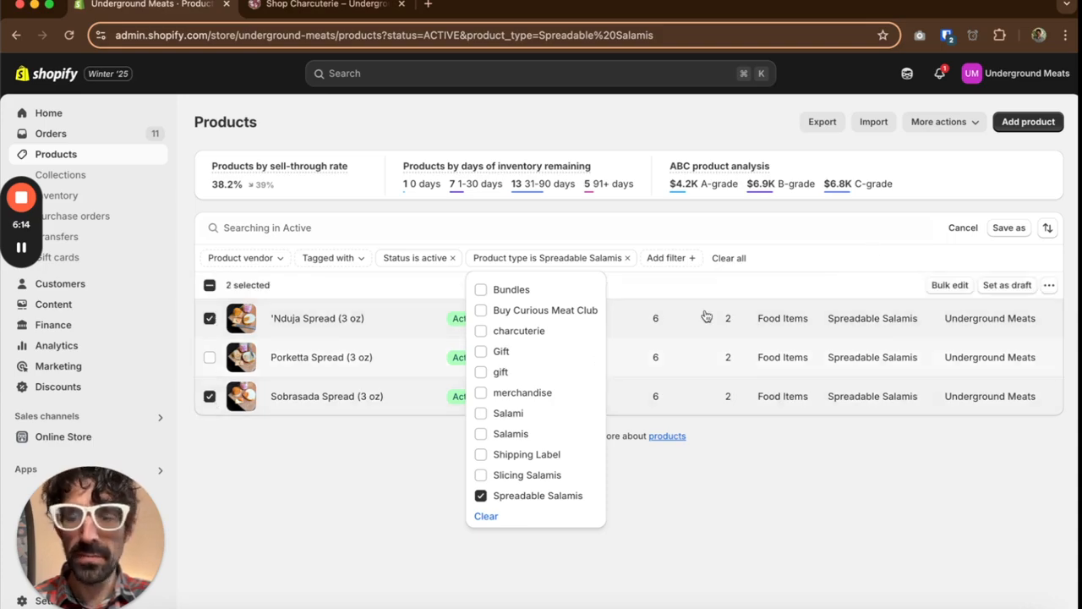
click(1050, 287)
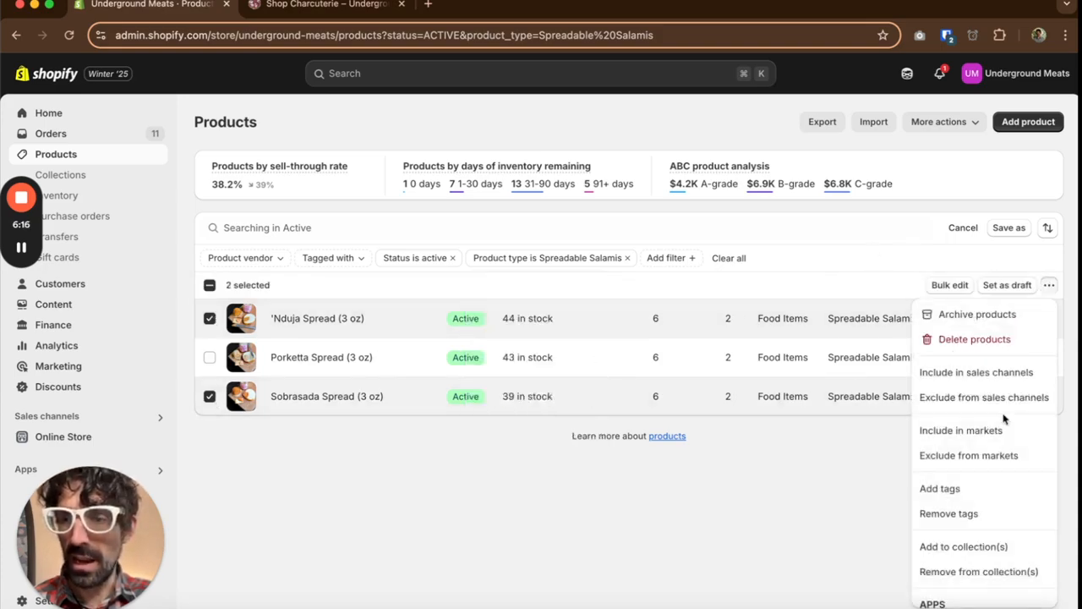
click(962, 487)
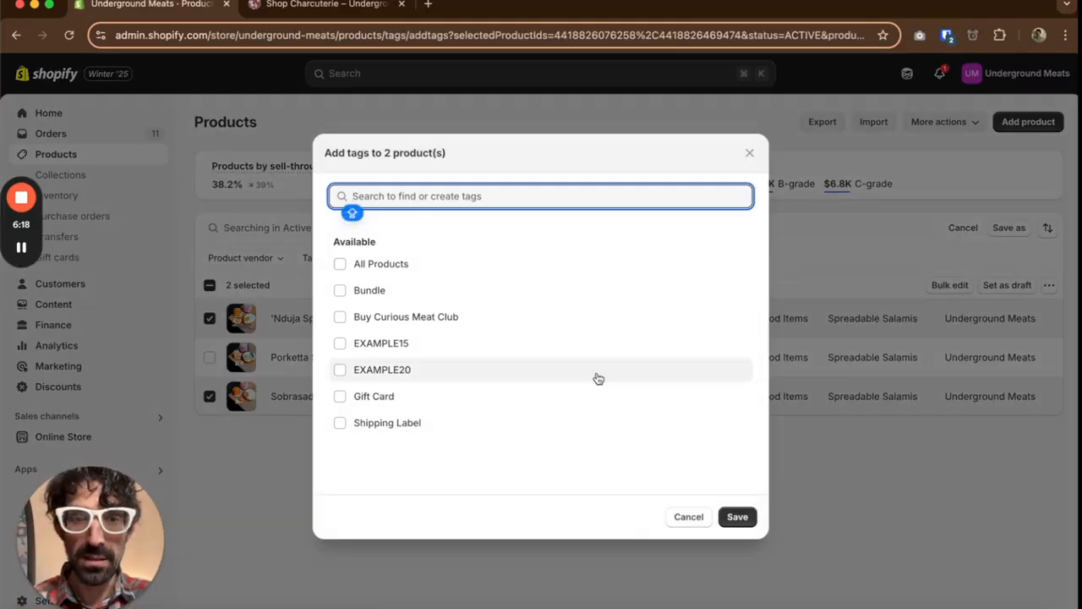
text(EXAM)
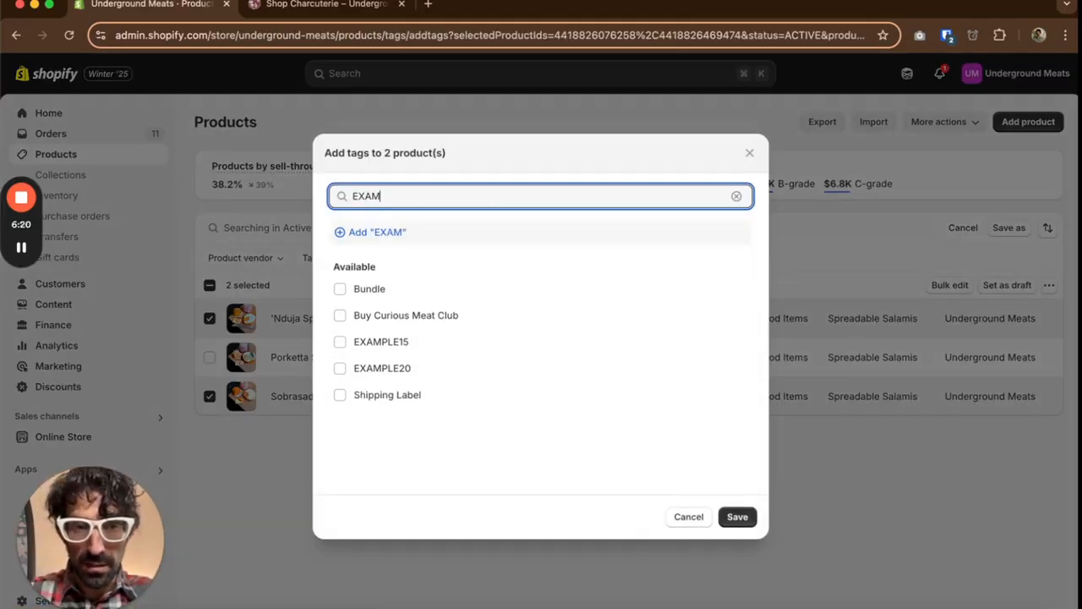
text(PLE25)
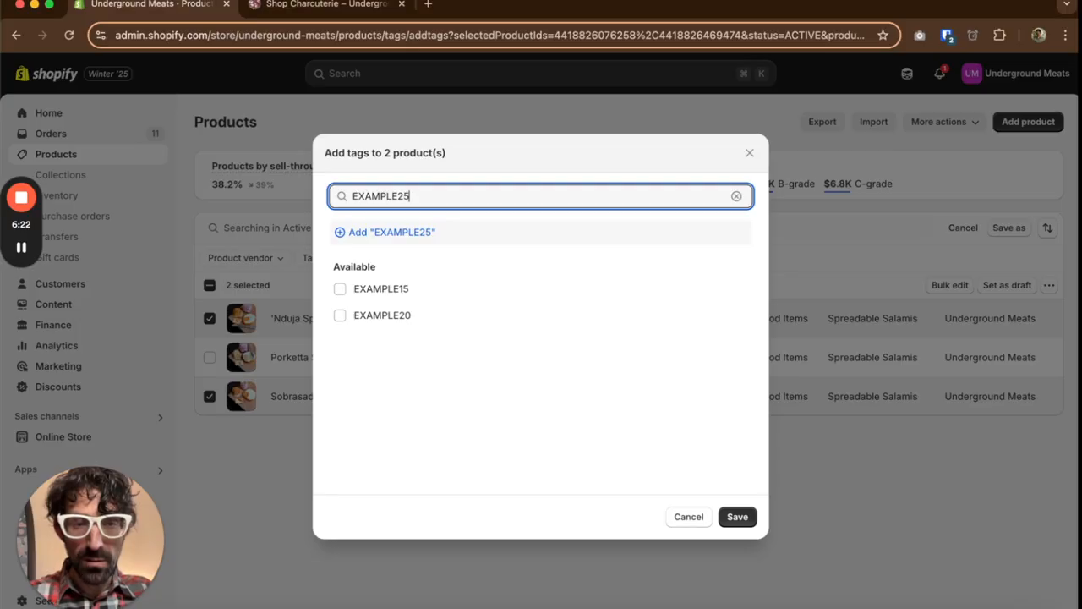
click(341, 232)
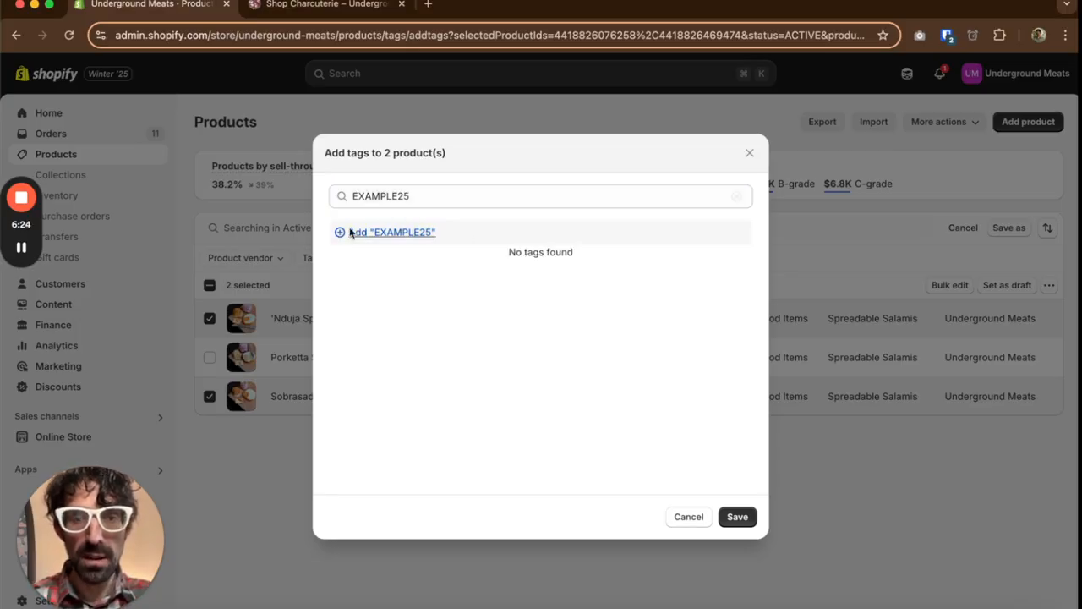
click(737, 520)
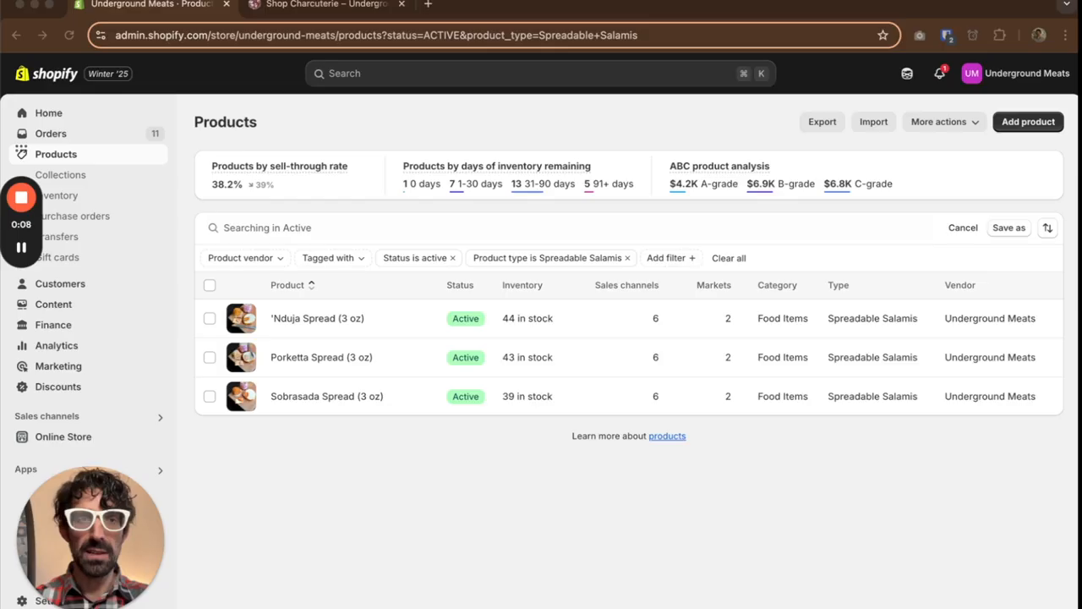
Step: Start a new product collection and title it Sale 15
click(76, 176)
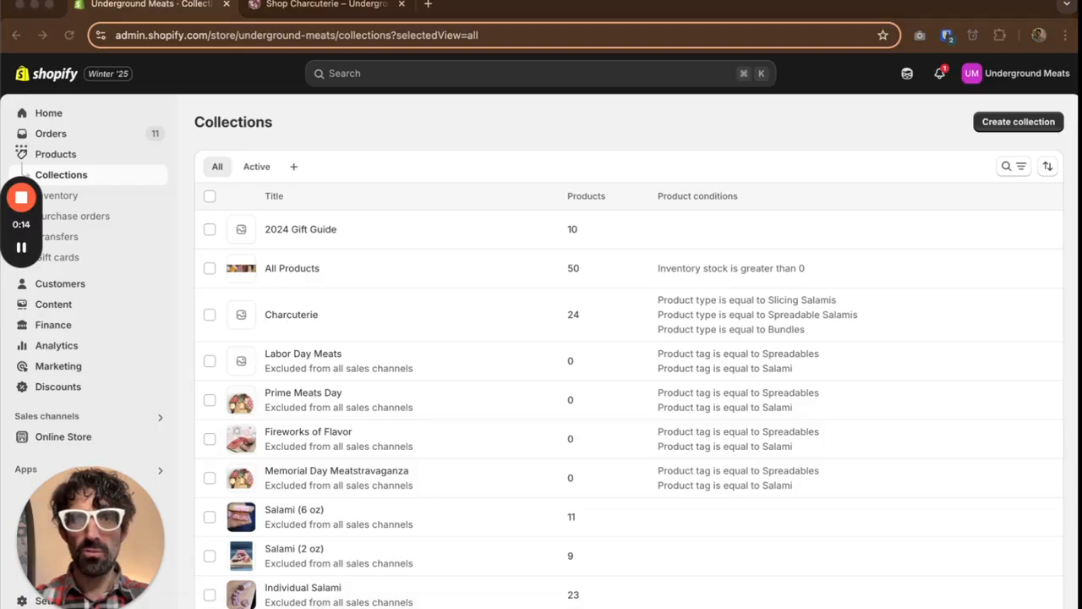
click(1028, 121)
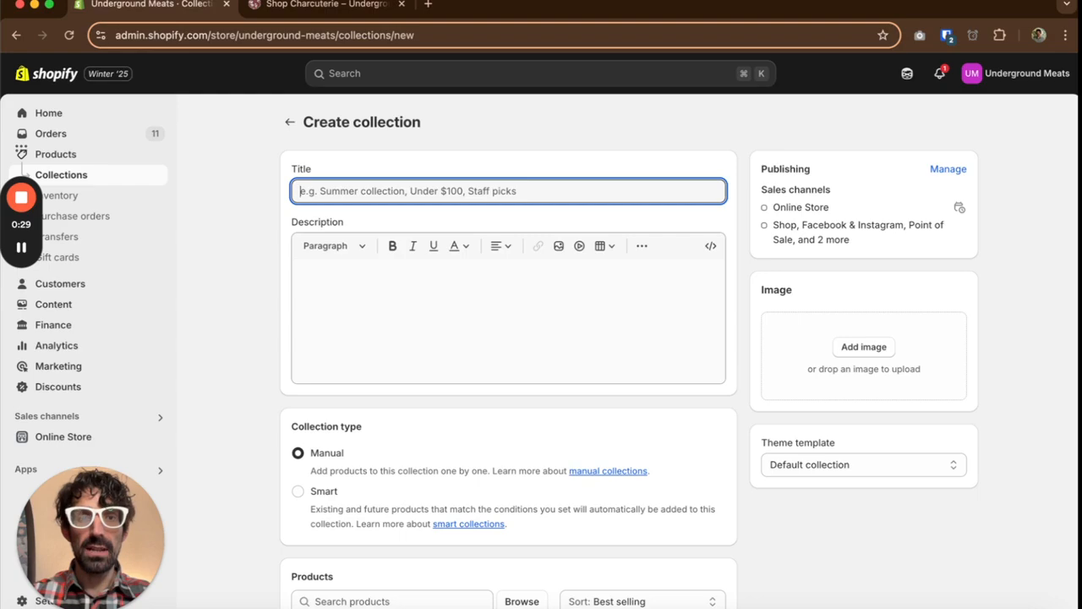
text(Sale 15)
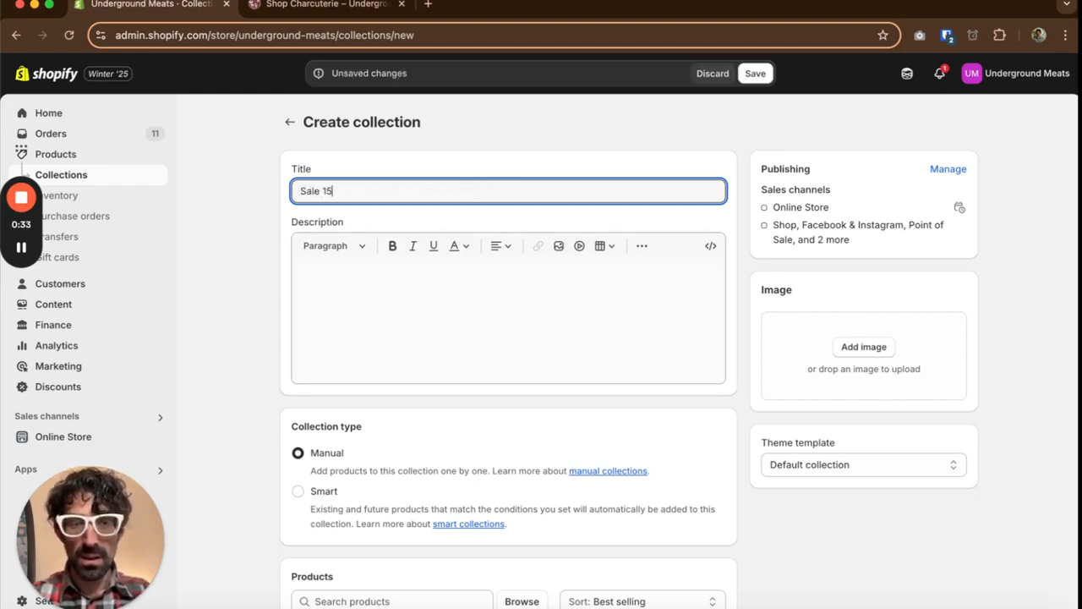
Step: Make the Sale 15 collection smart, with the condition that the product tag is equal to EXAMPLE15
scroll(352, 471, down, 2)
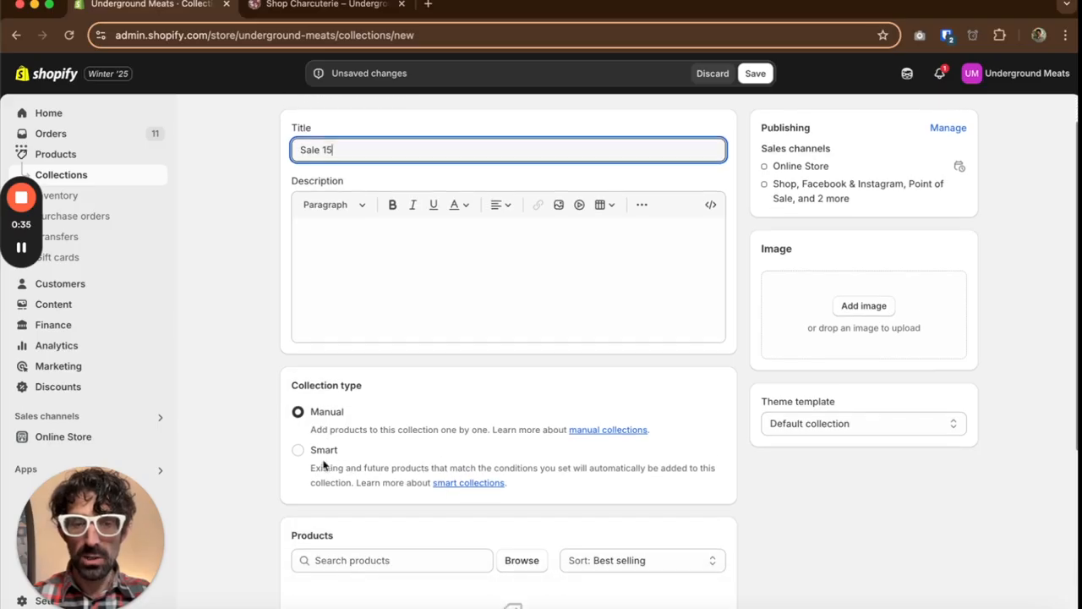
click(298, 451)
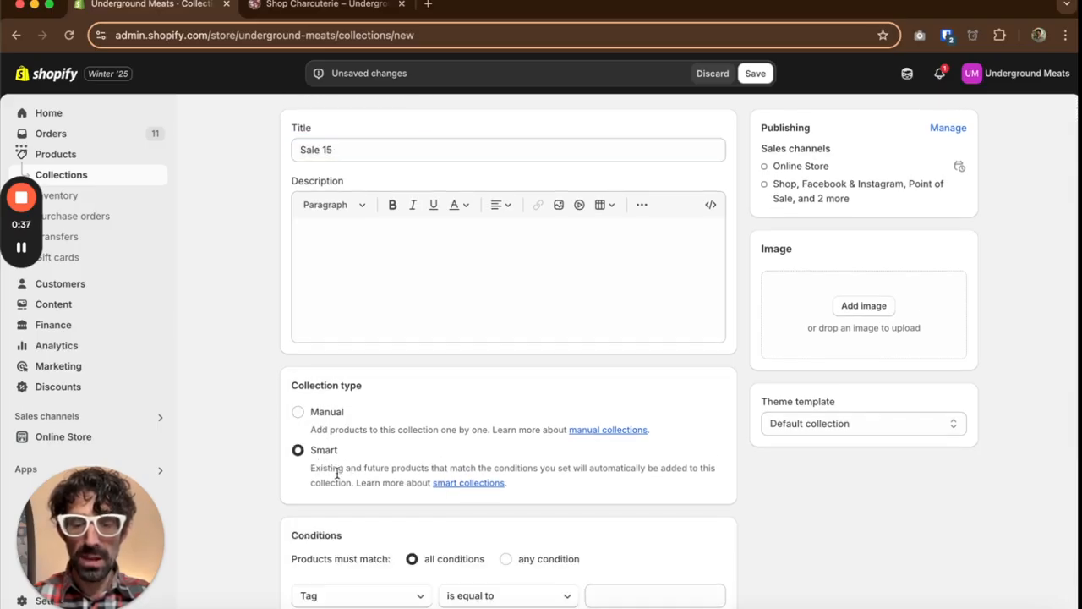
scroll(337, 475, down, 3)
click(607, 471)
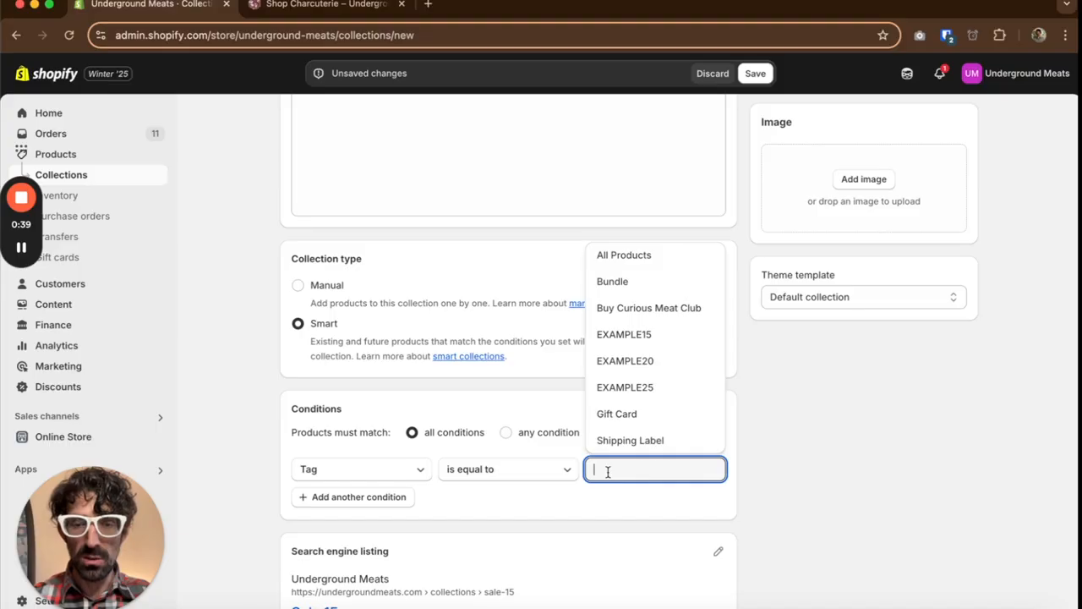
click(660, 338)
scroll(531, 491, down, 1)
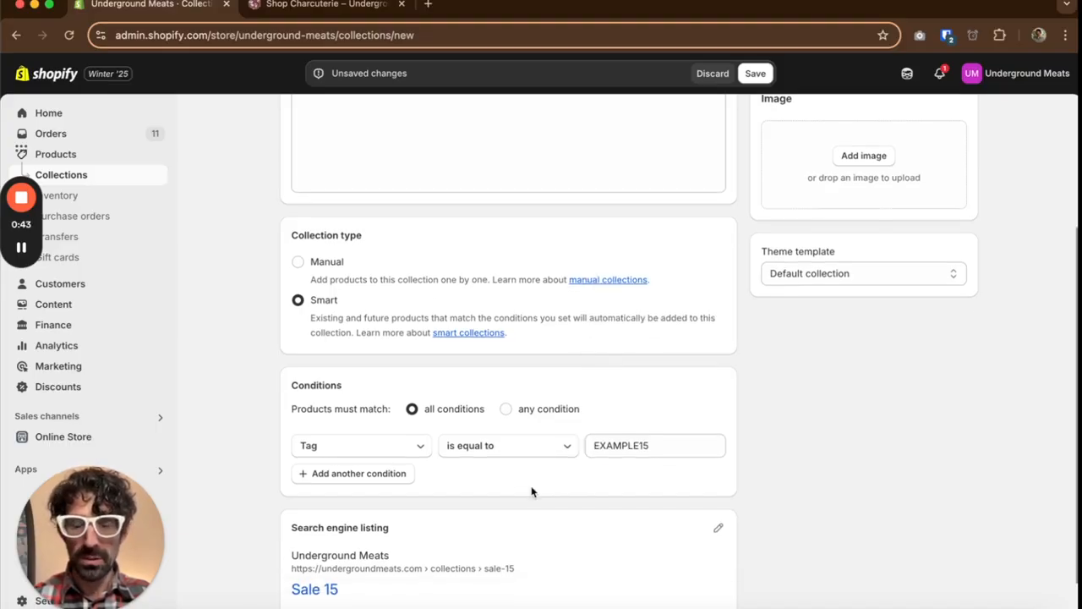
Step: Exclude the Sale 15 collection from all sales channels and save it
scroll(531, 492, up, 4)
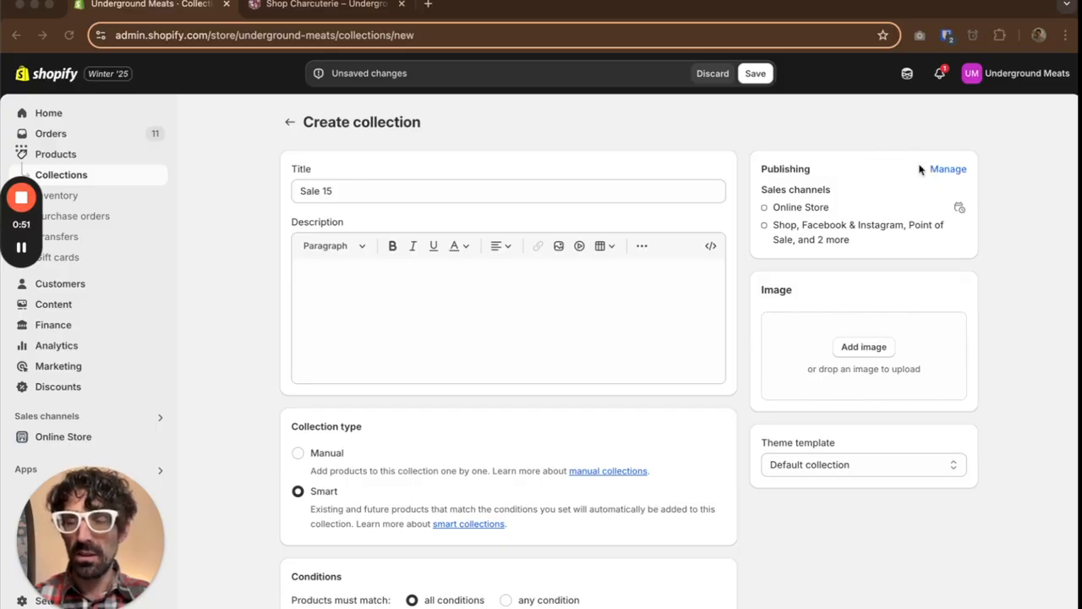
click(890, 155)
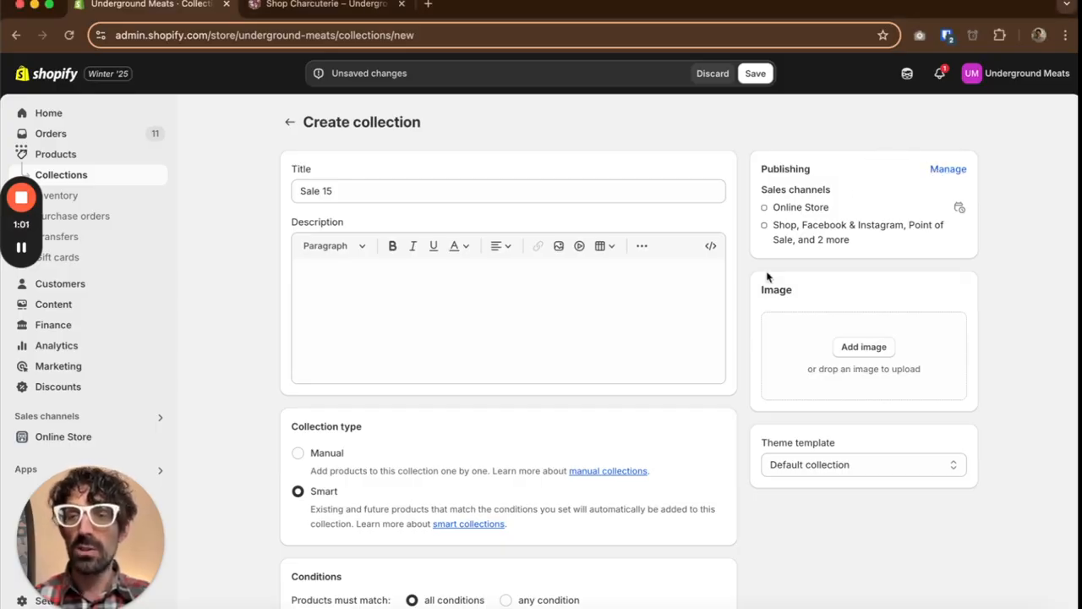
click(940, 170)
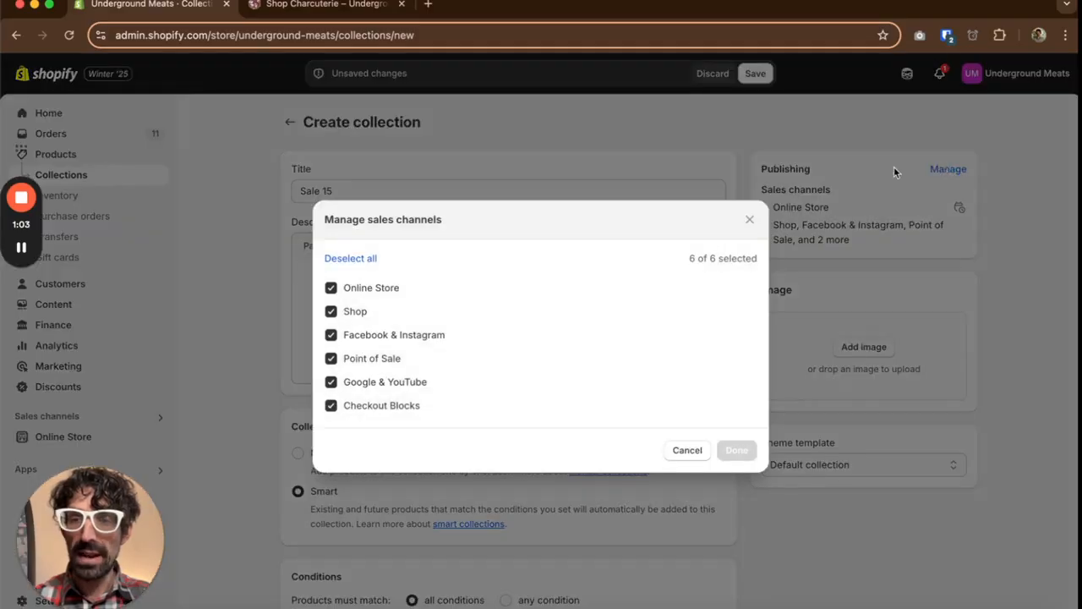
click(351, 259)
click(737, 454)
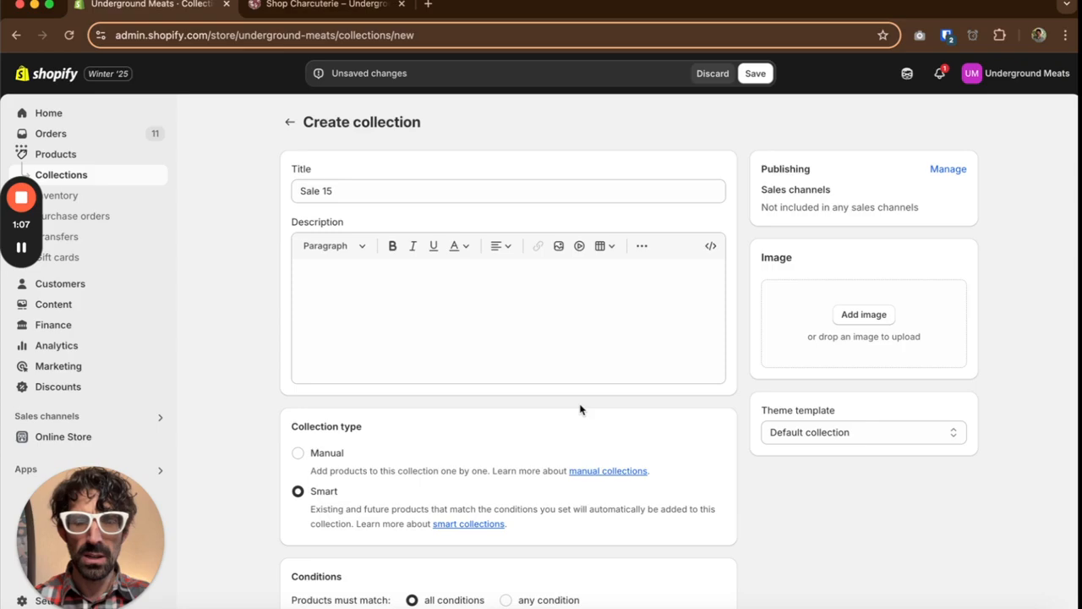
click(757, 73)
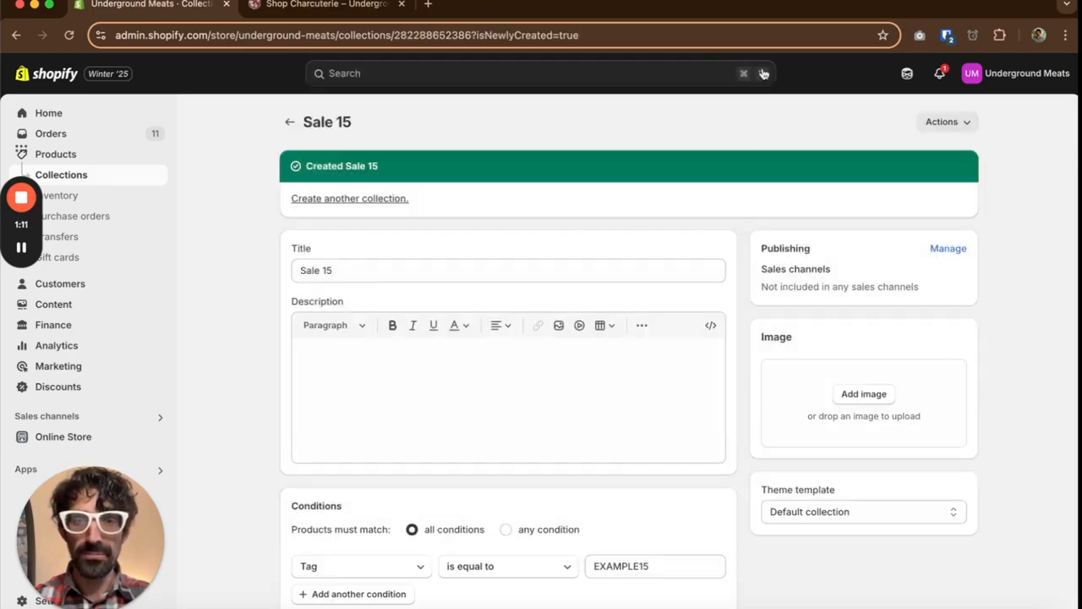
scroll(431, 381, down, 5)
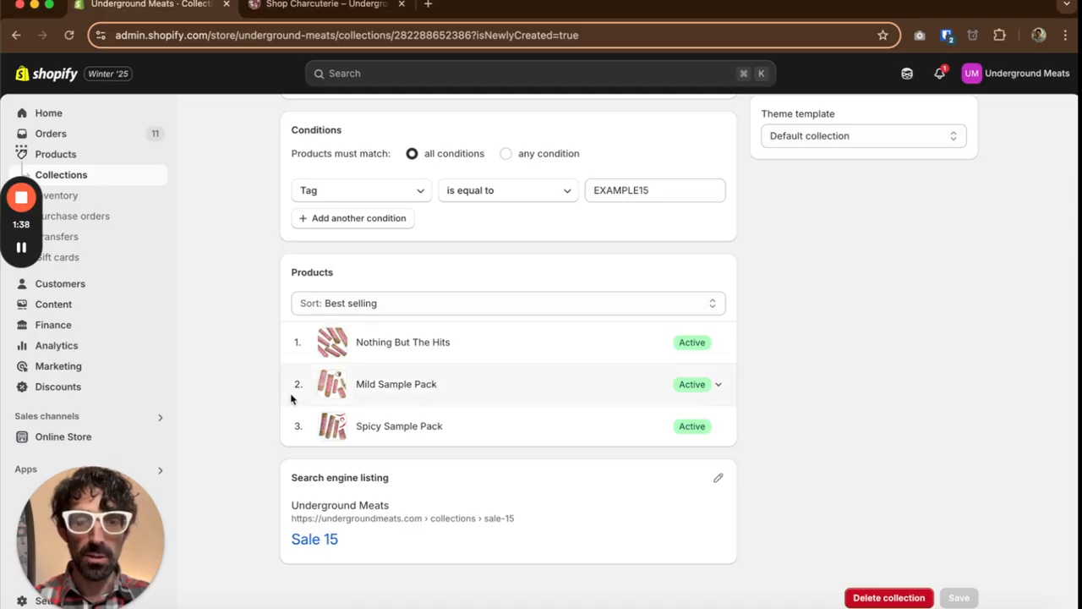
scroll(330, 375, up, 5)
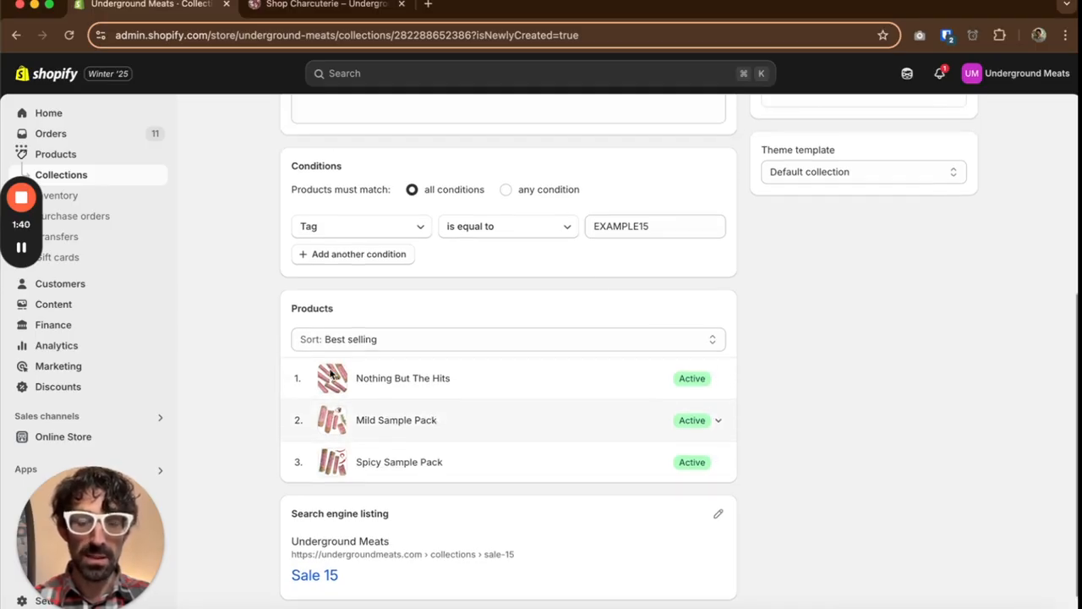
Step: Return to the collections list and start a new collection titled Sale 20
click(294, 127)
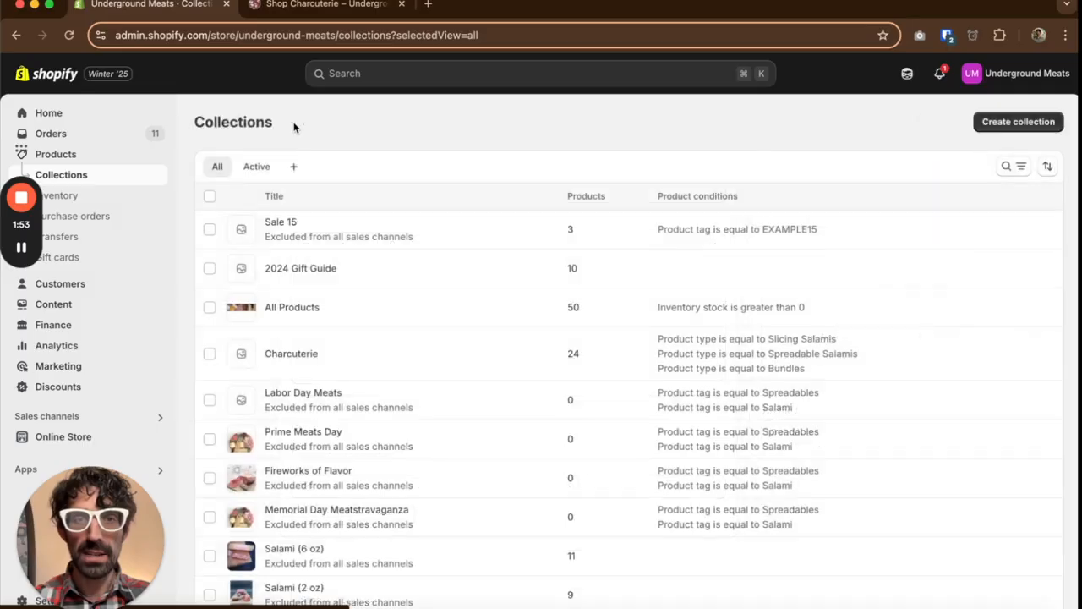
click(1022, 122)
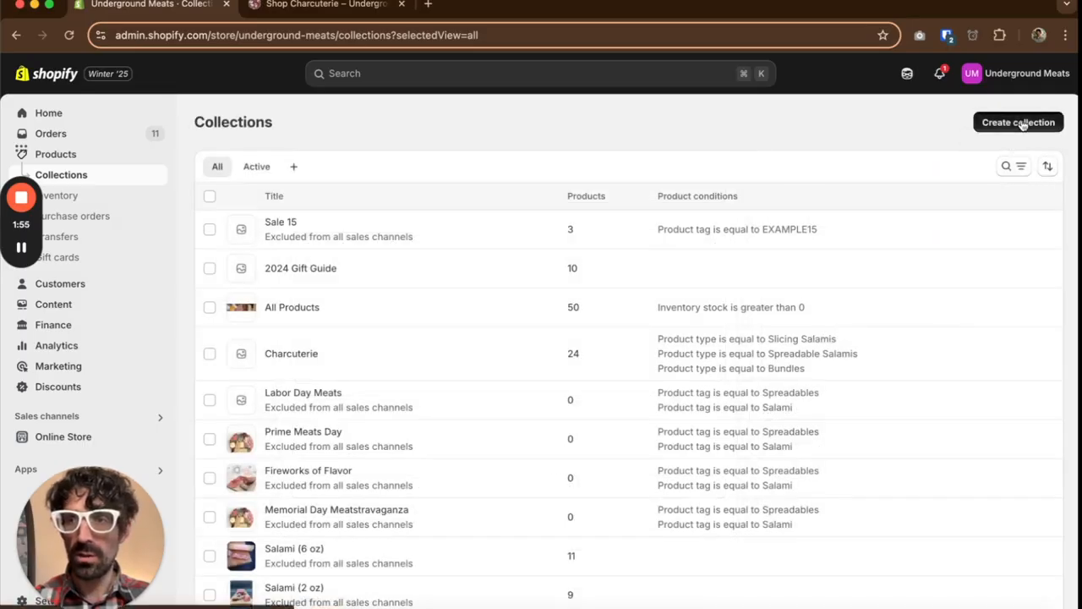
click(372, 185)
text(S)
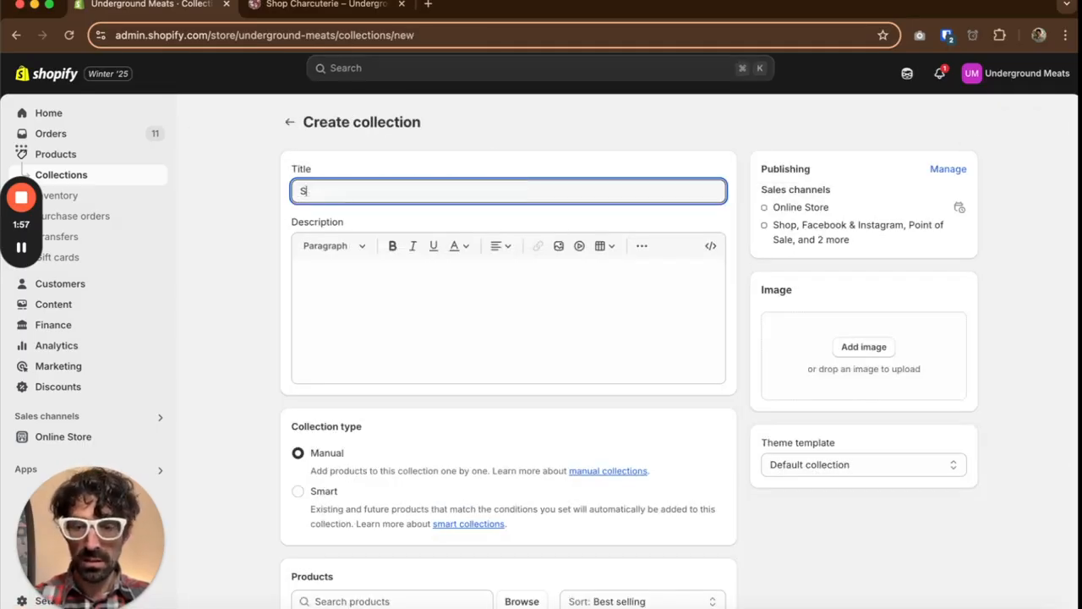
text(ale 20)
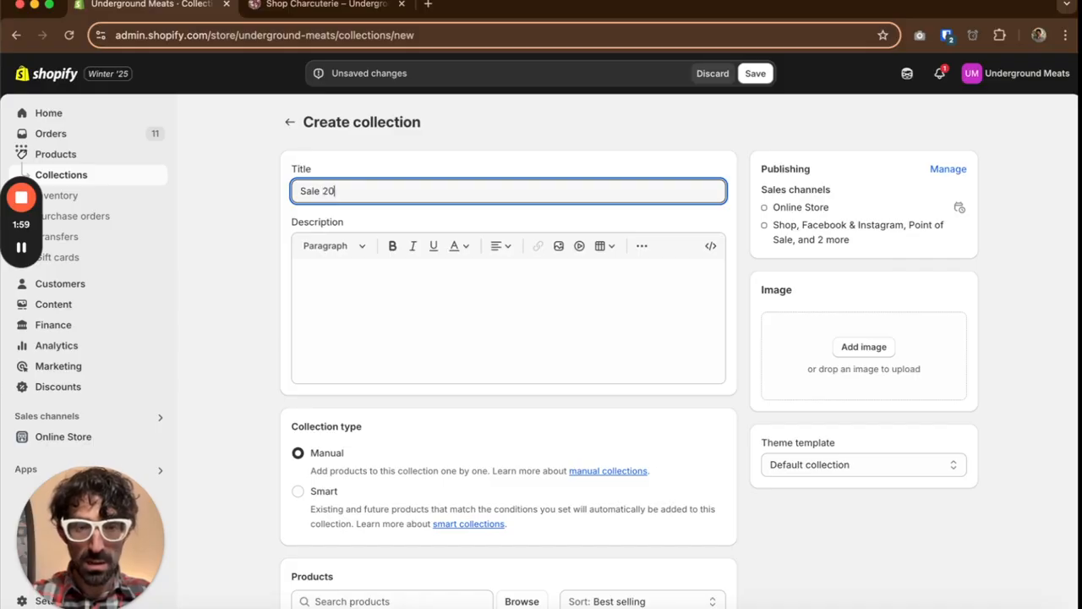
Step: Make the Sale 20 collection smart, with the condition that the product tag is equal to EXAMPLE20
click(301, 491)
scroll(309, 493, down, 3)
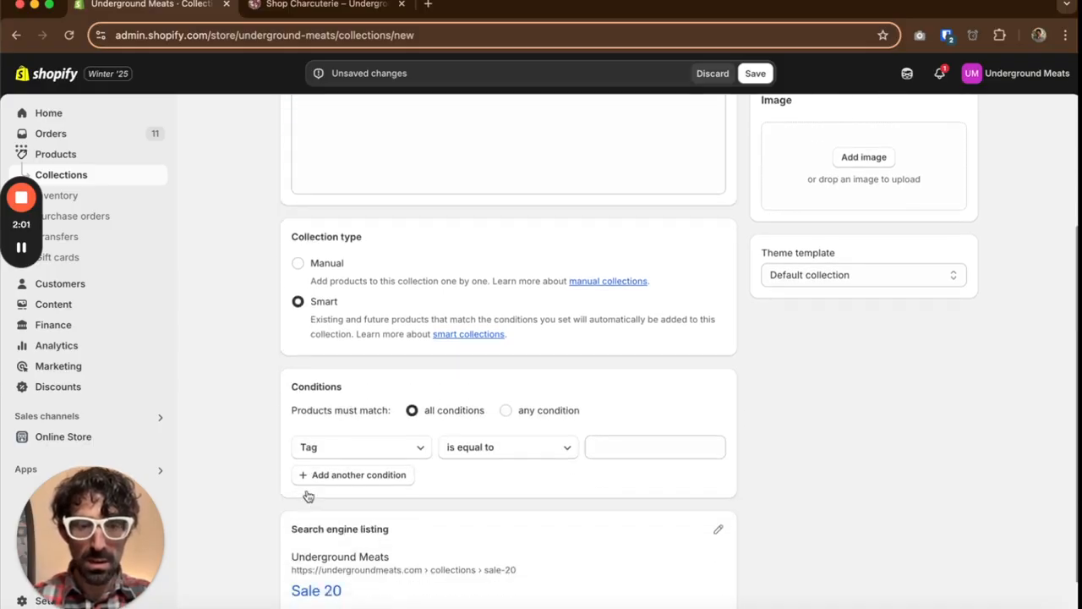
click(625, 445)
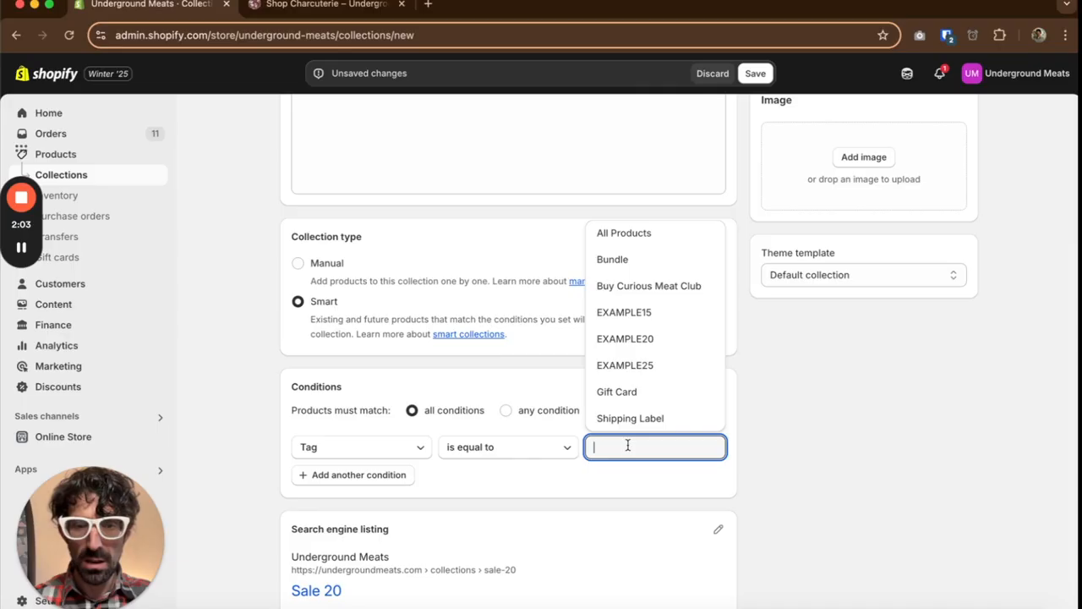
click(693, 342)
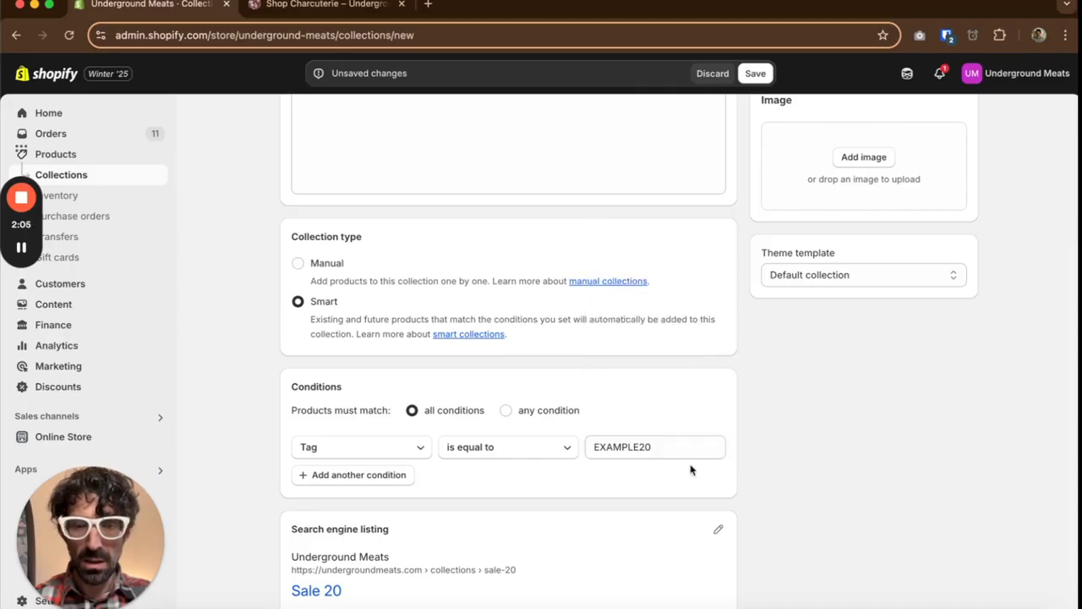
Step: Exclude the Sale 20 collection from all sales channels and save it
scroll(719, 406, up, 3)
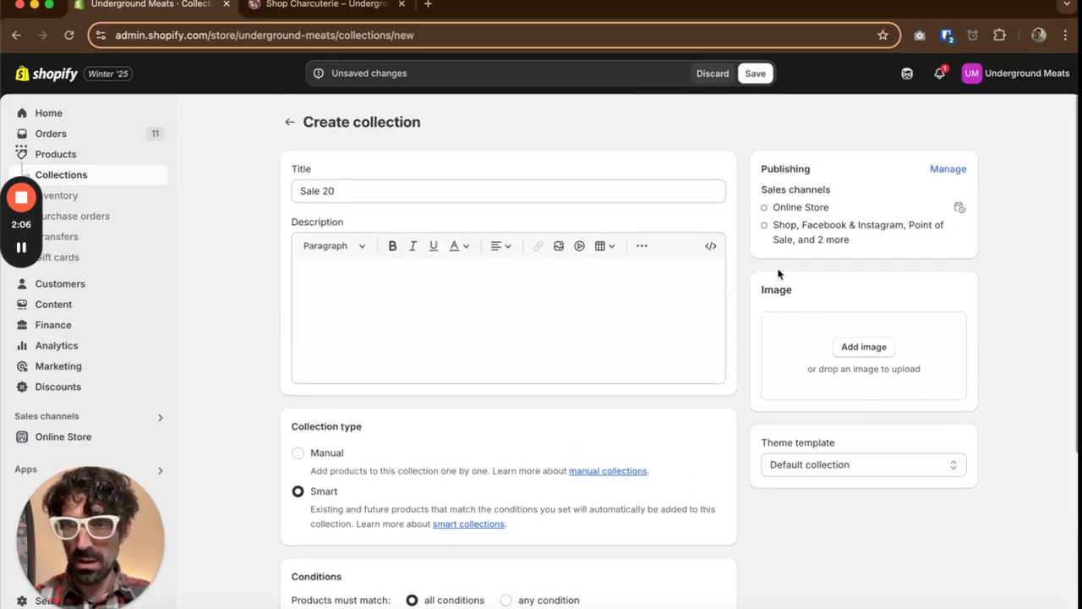
click(938, 169)
click(350, 259)
click(741, 449)
click(756, 74)
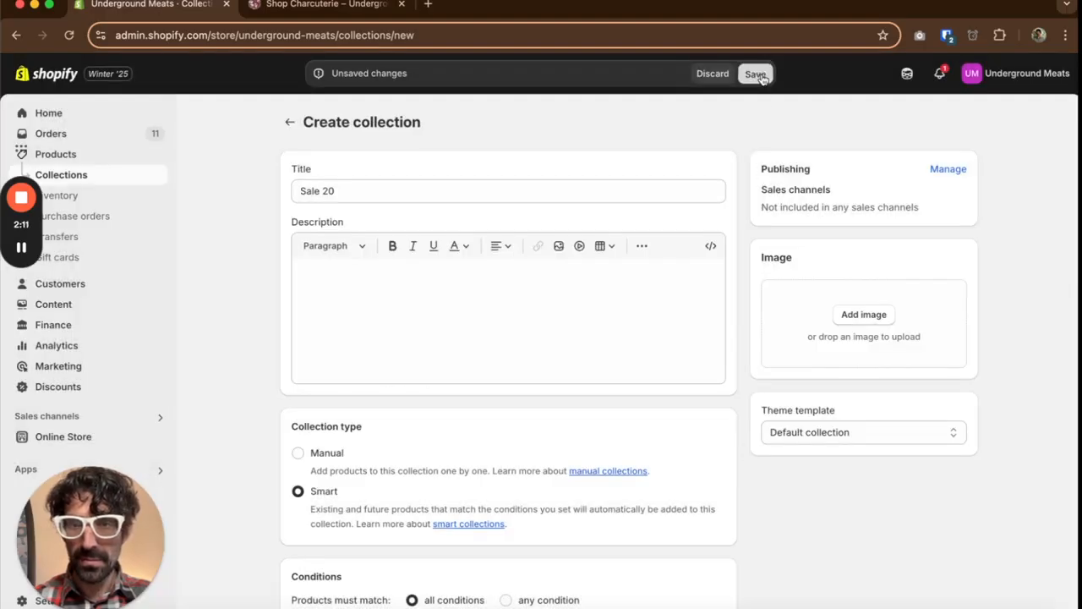
scroll(693, 315, down, 5)
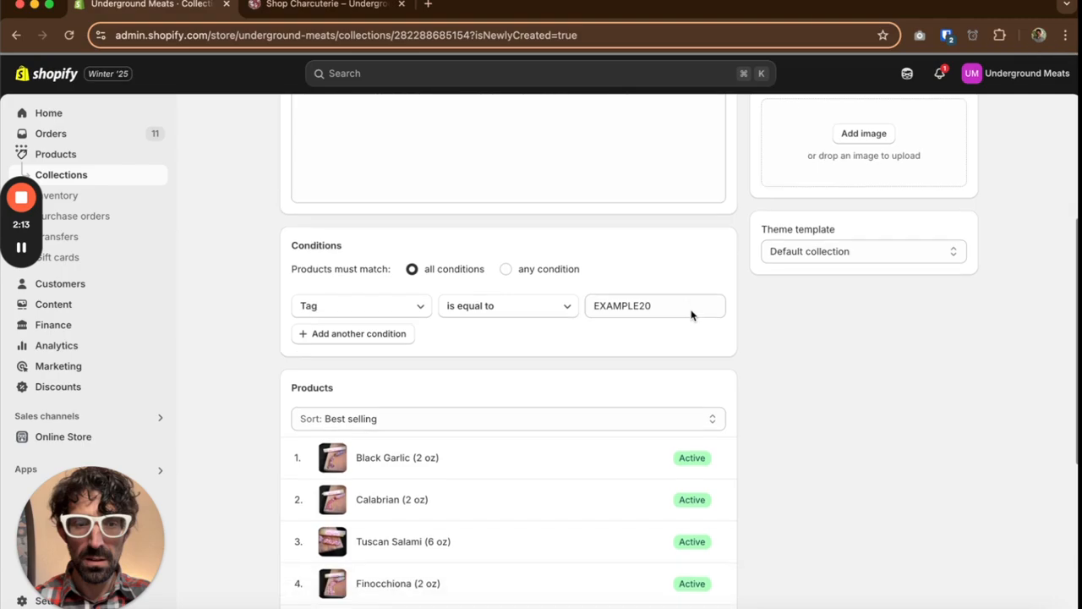
scroll(440, 378, down, 2)
scroll(411, 376, up, 6)
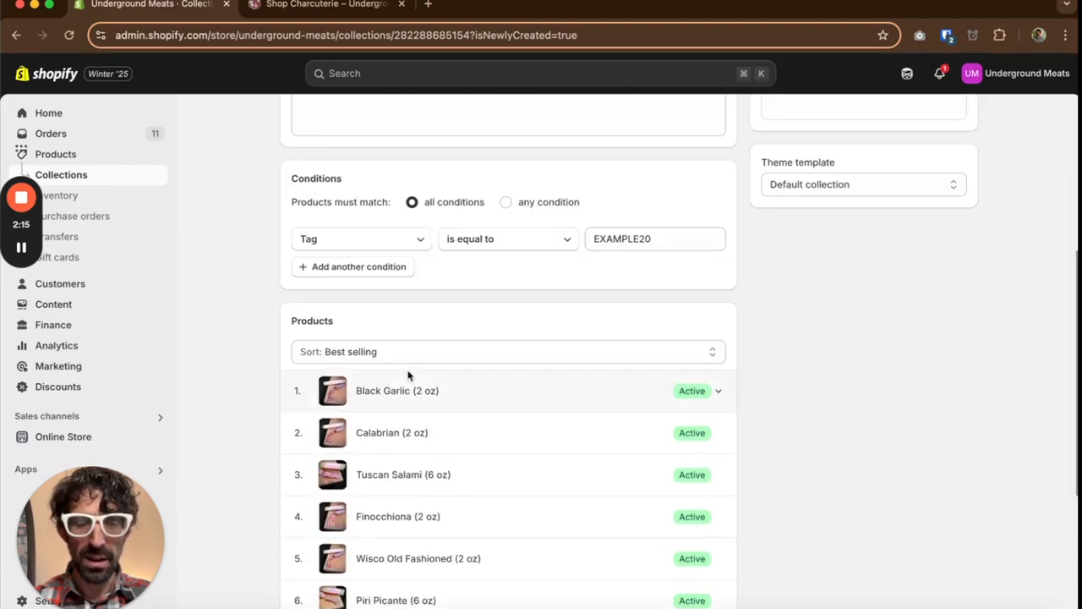
Step: Return to the collections list and start a new collection titled Sale 25
click(289, 122)
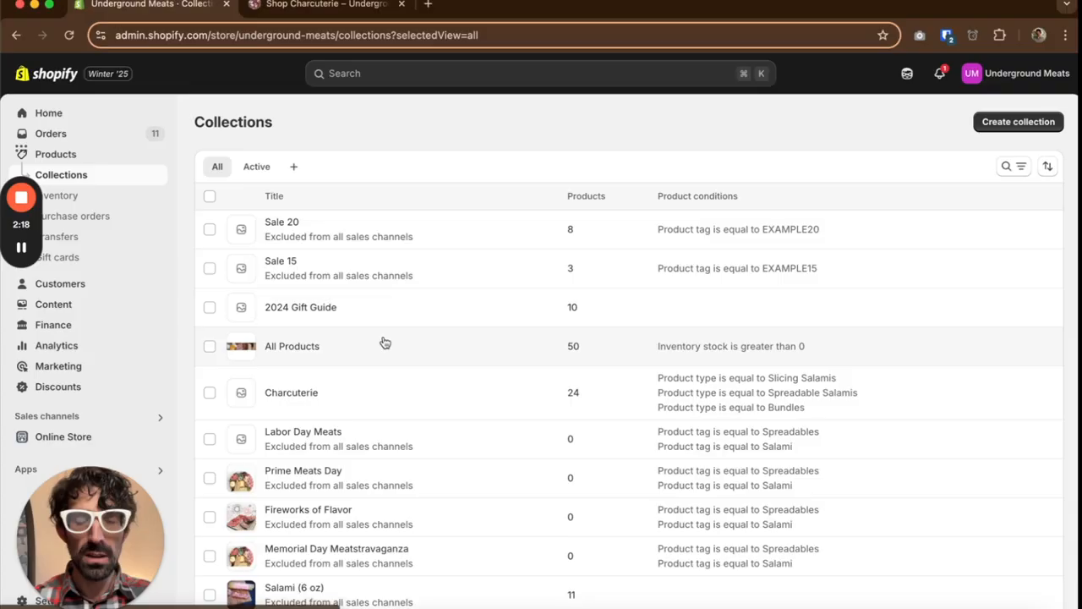
click(1020, 124)
click(303, 189)
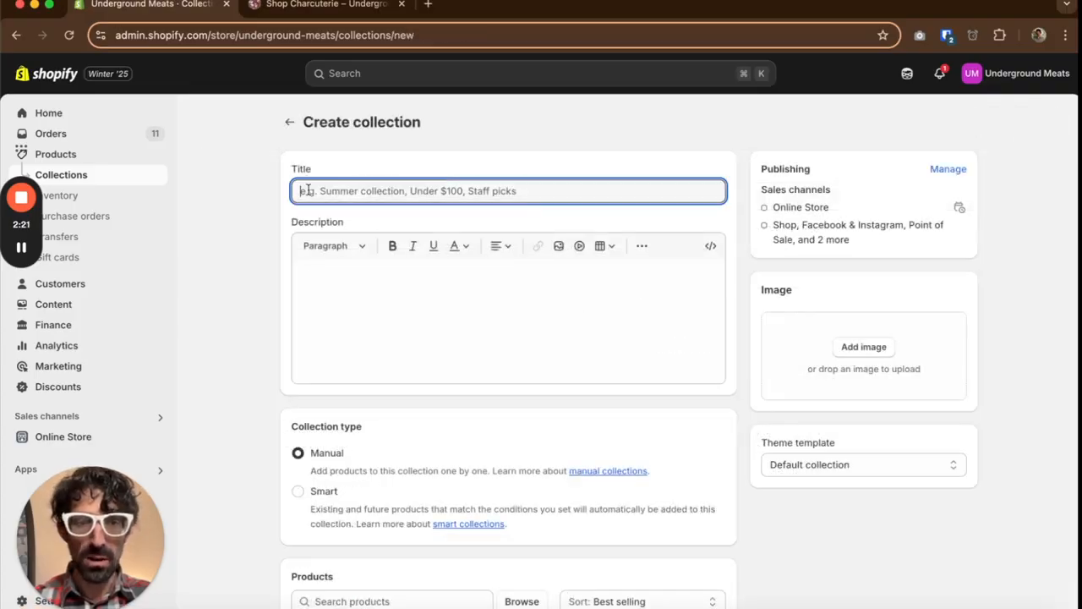
text(Sale 25)
Step: Make the Sale 25 collection smart, with the condition that the product tag is equal to EXAMPLE25
scroll(338, 385, down, 1)
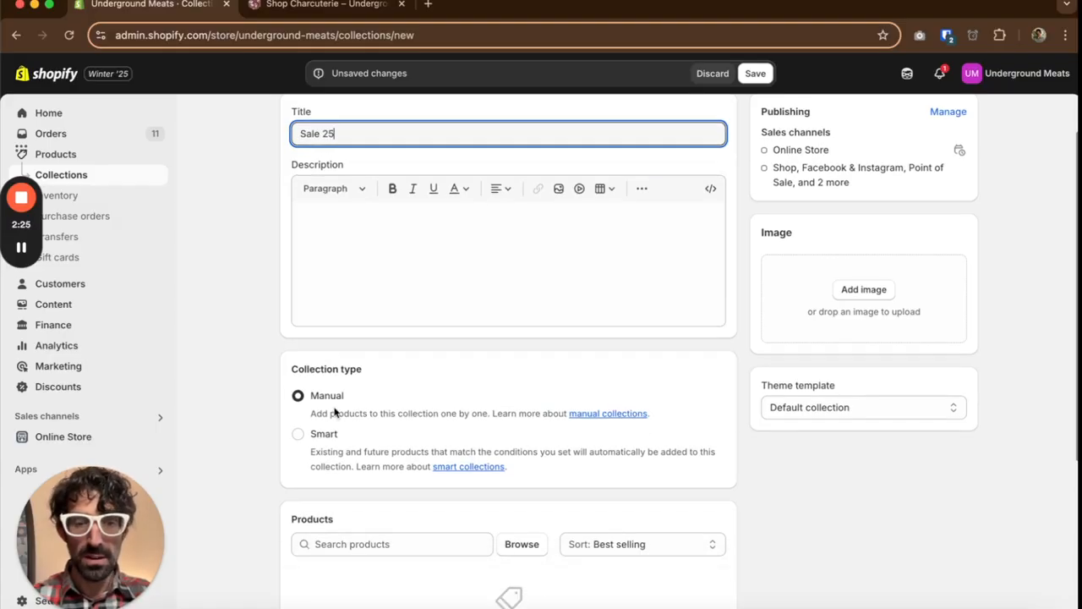
click(325, 434)
scroll(379, 500, down, 2)
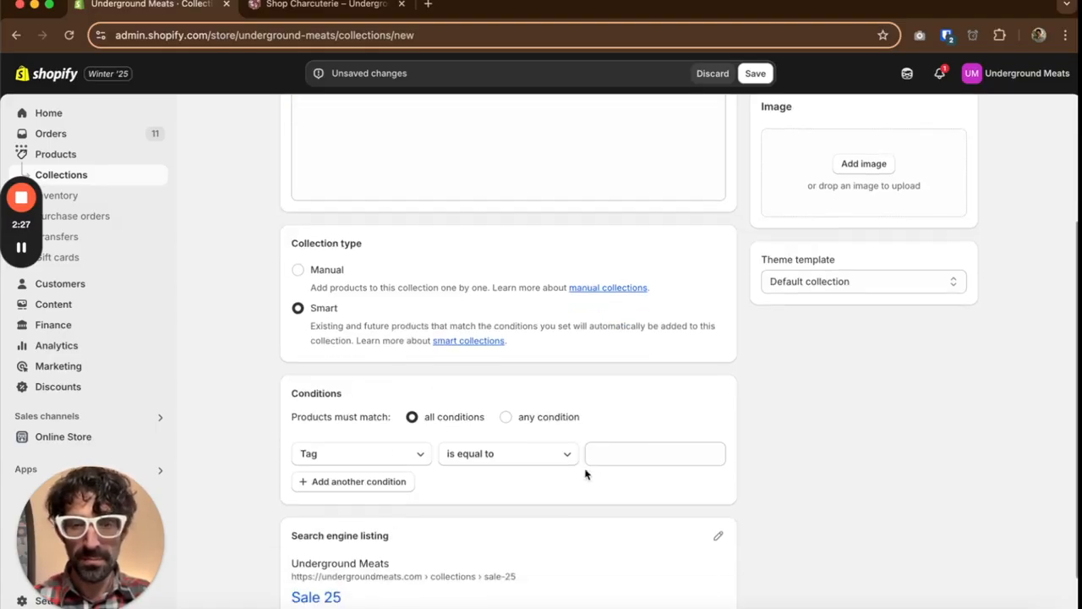
click(652, 453)
click(692, 377)
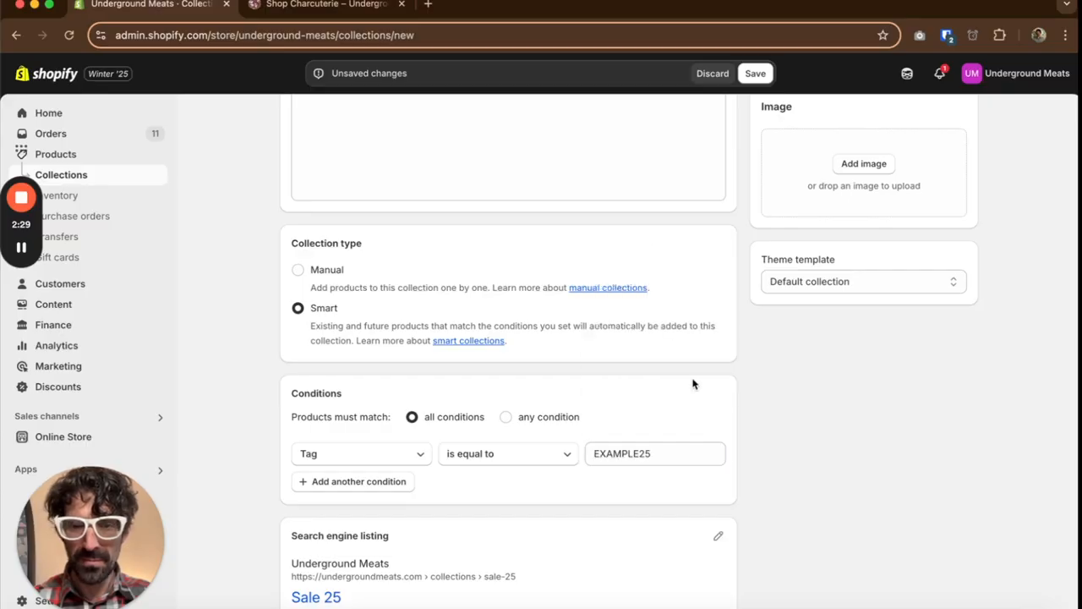
Step: Exclude the Sale 25 collection from all sales channels and save it
scroll(847, 187, up, 3)
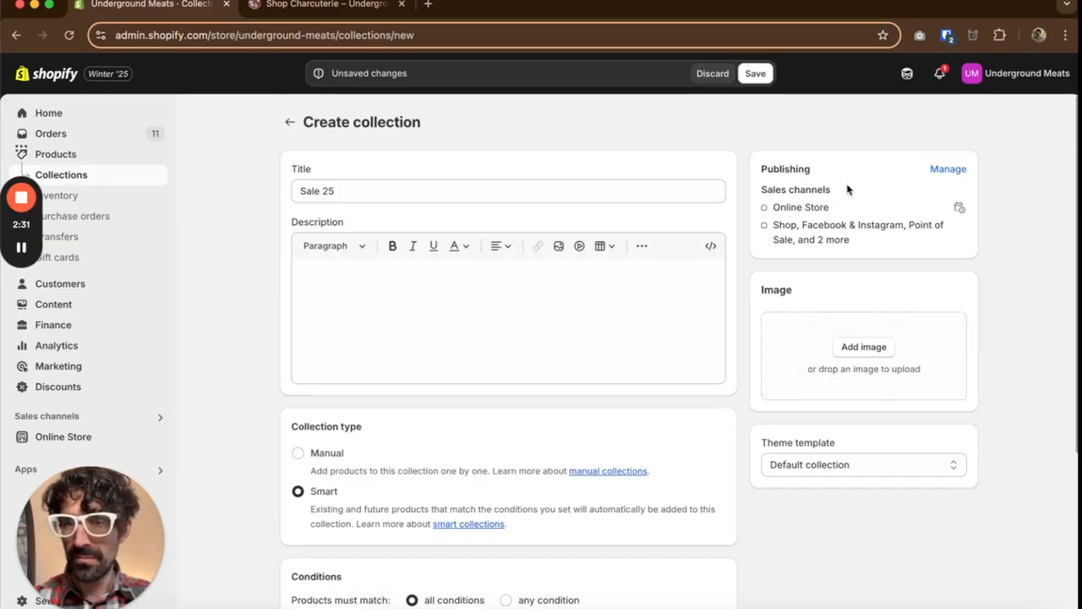
click(935, 169)
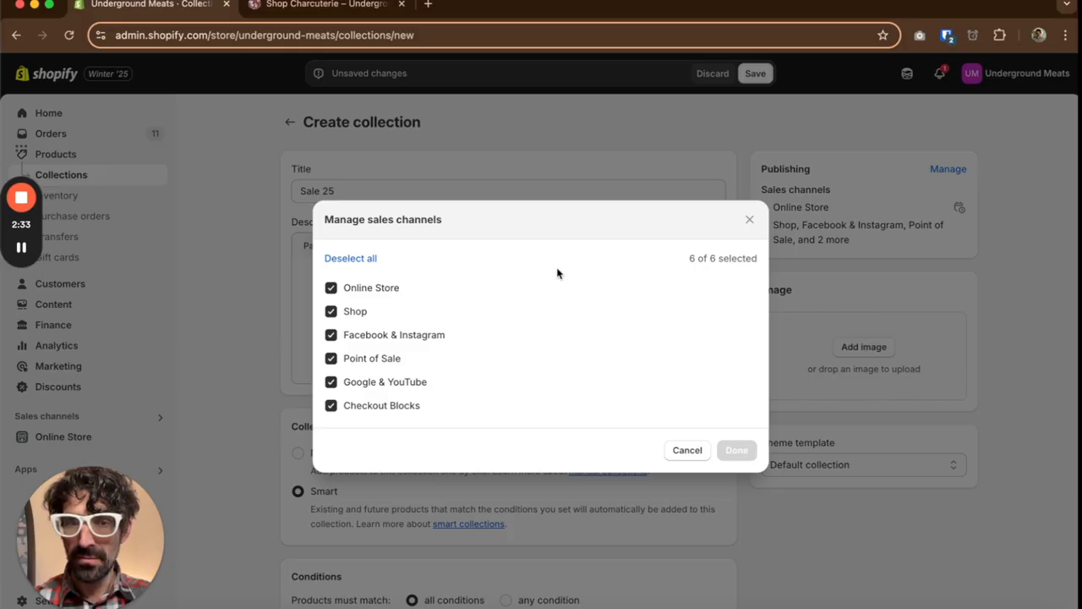
click(350, 258)
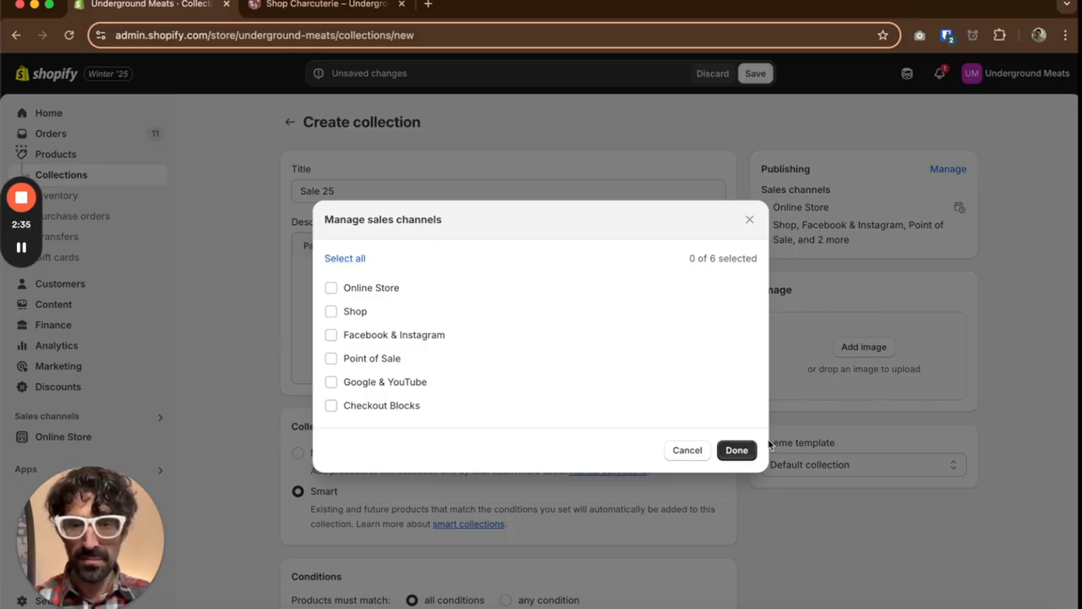
click(736, 450)
click(756, 73)
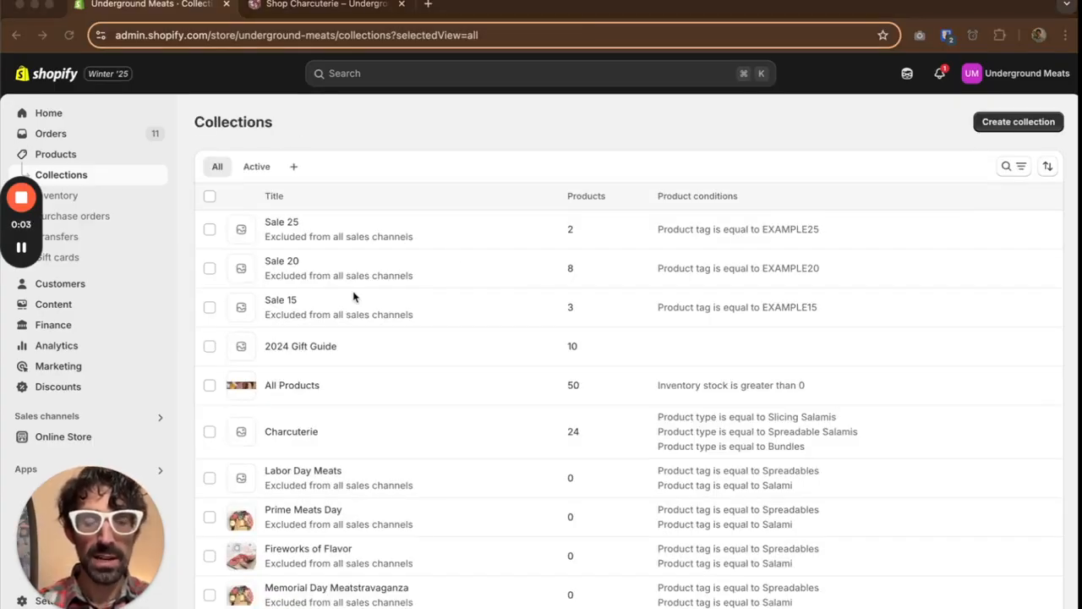
Step: Start a new amount off products discount and set its method to automatic discount
click(69, 389)
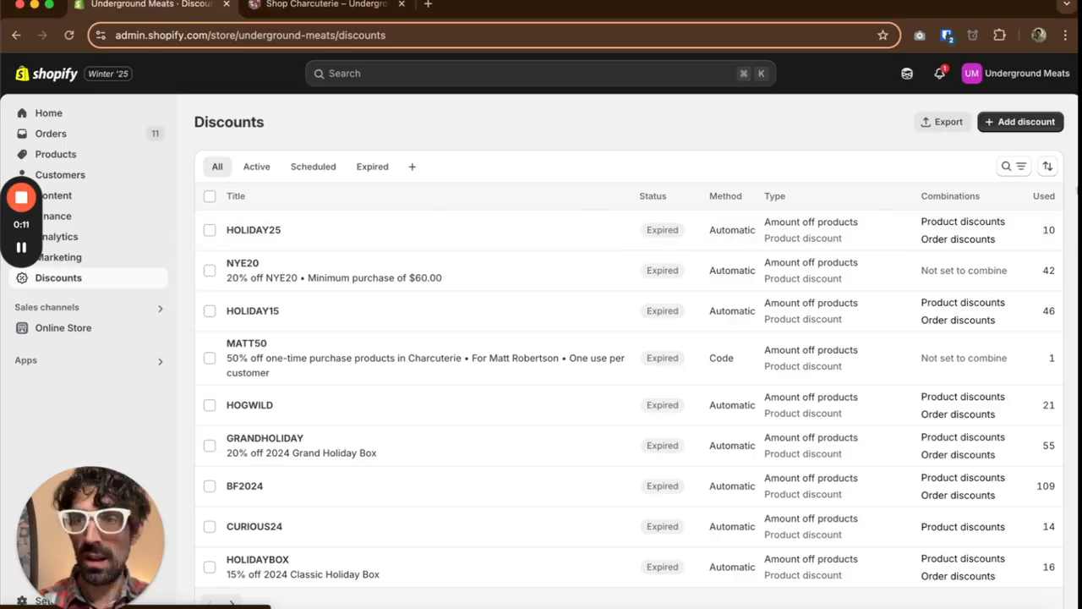
click(1051, 127)
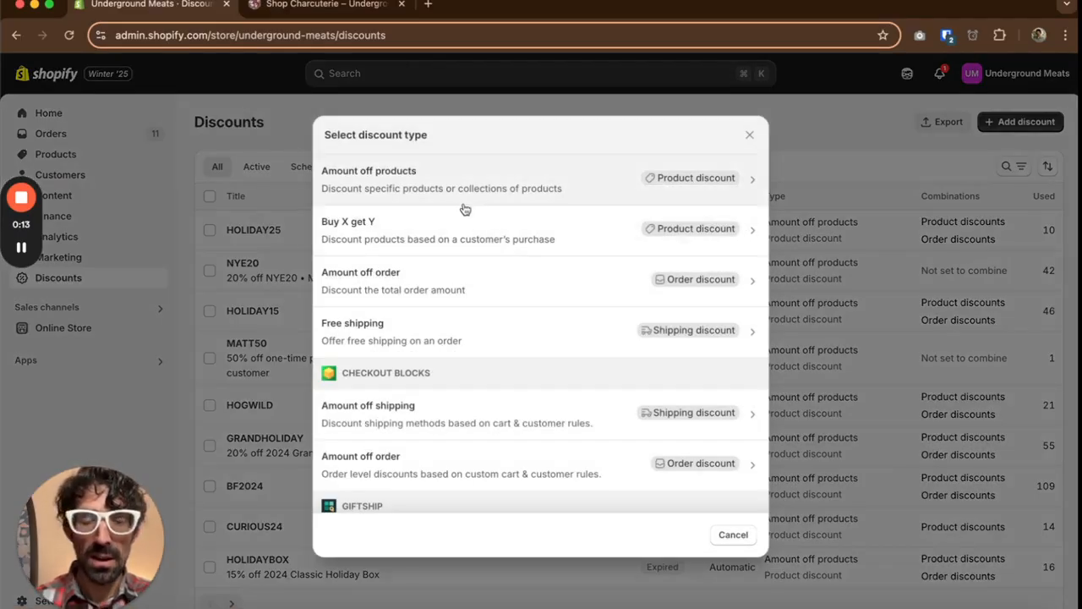
click(461, 195)
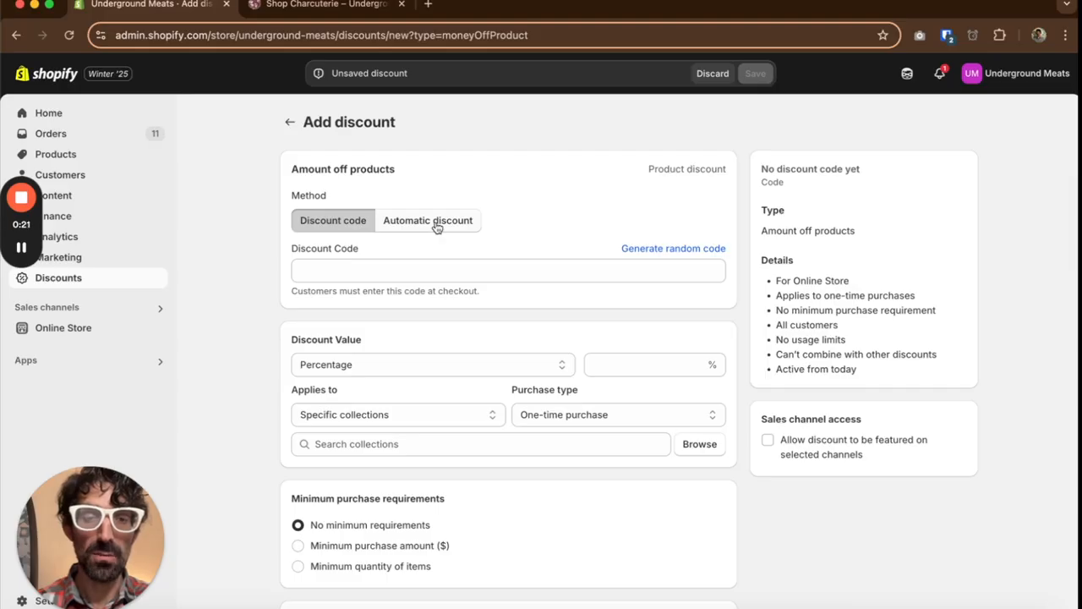
click(436, 228)
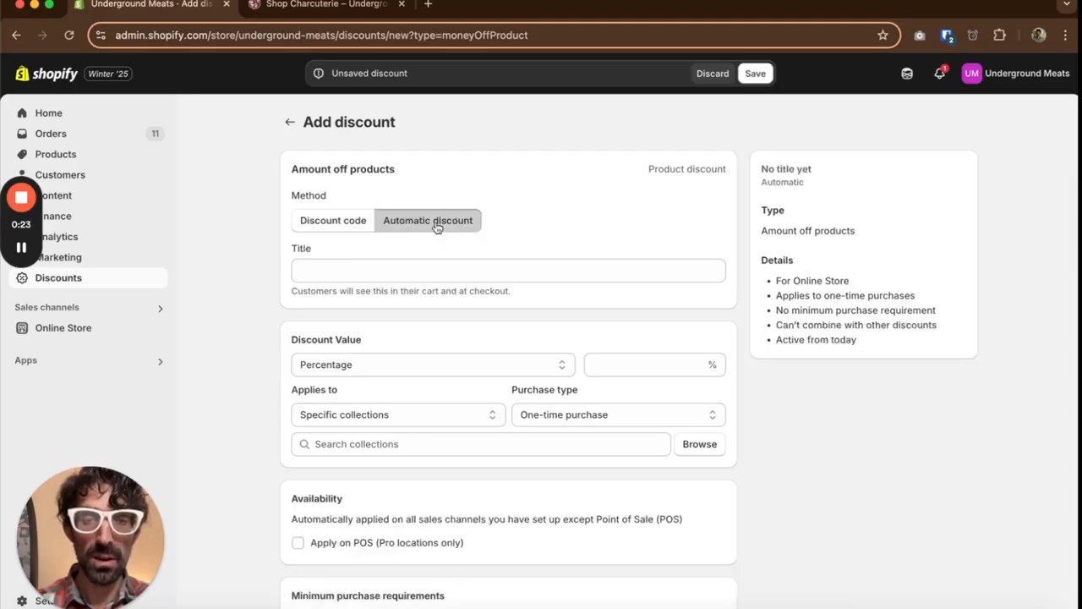
Step: Title the automatic discount EXAMPLE15 and set its percentage value to 15%
click(413, 270)
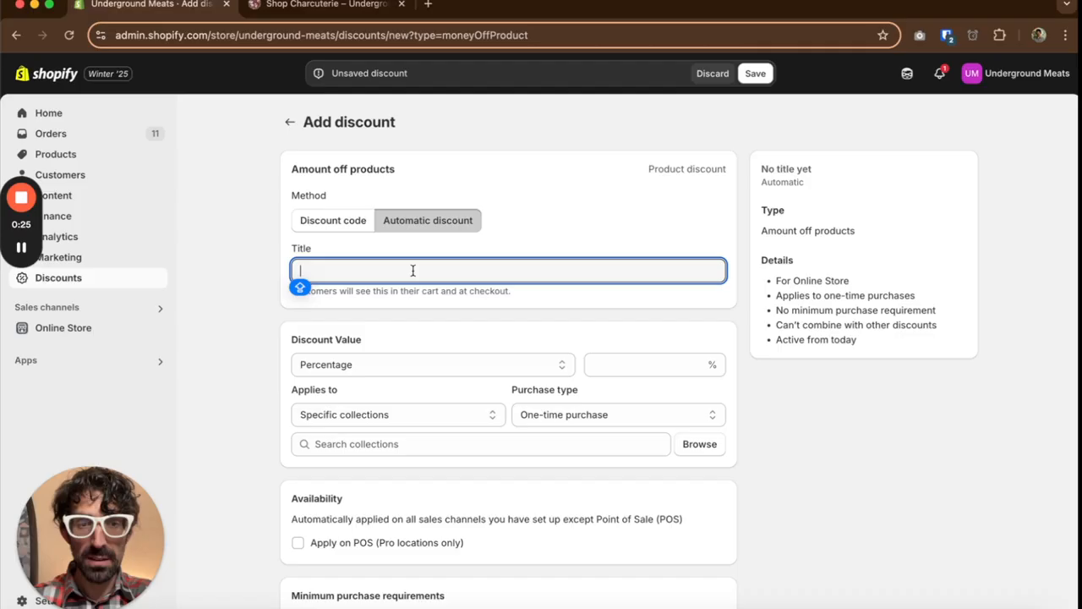
text(EXAMPLE15)
scroll(426, 344, down, 1)
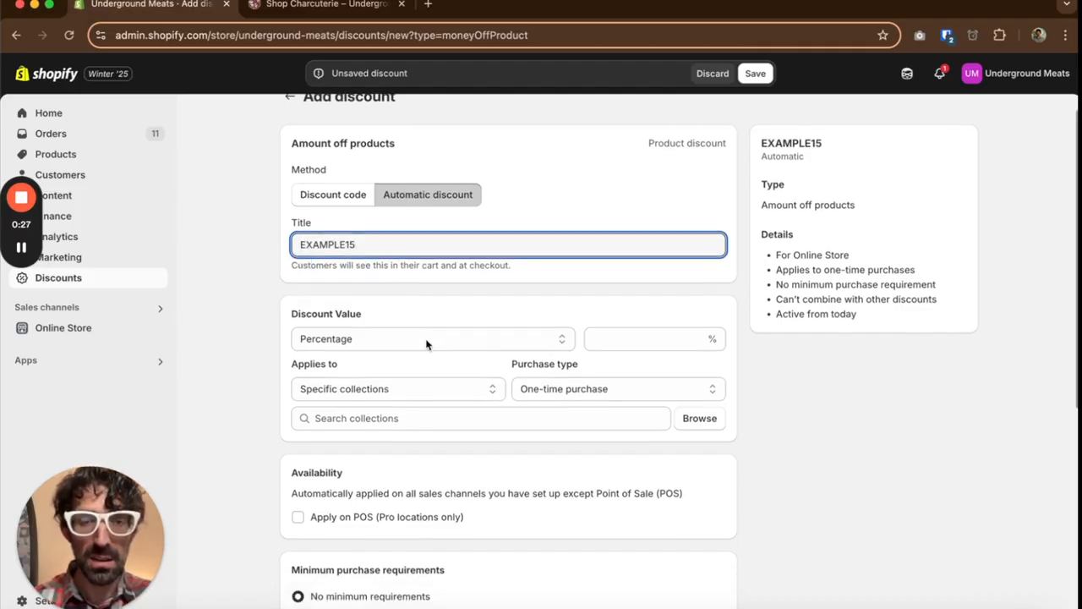
click(620, 339)
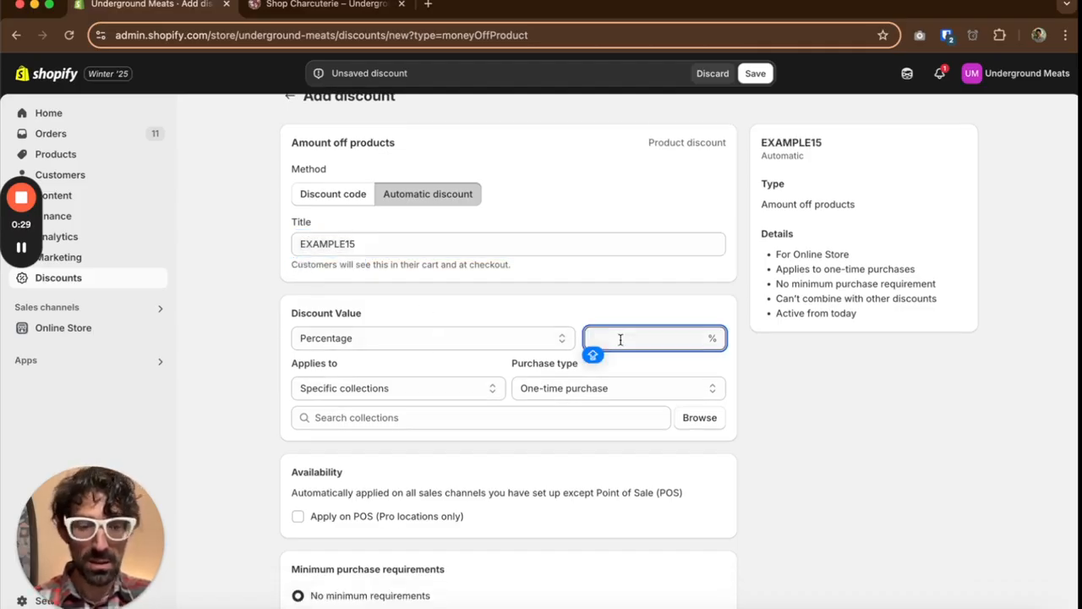
text(15)
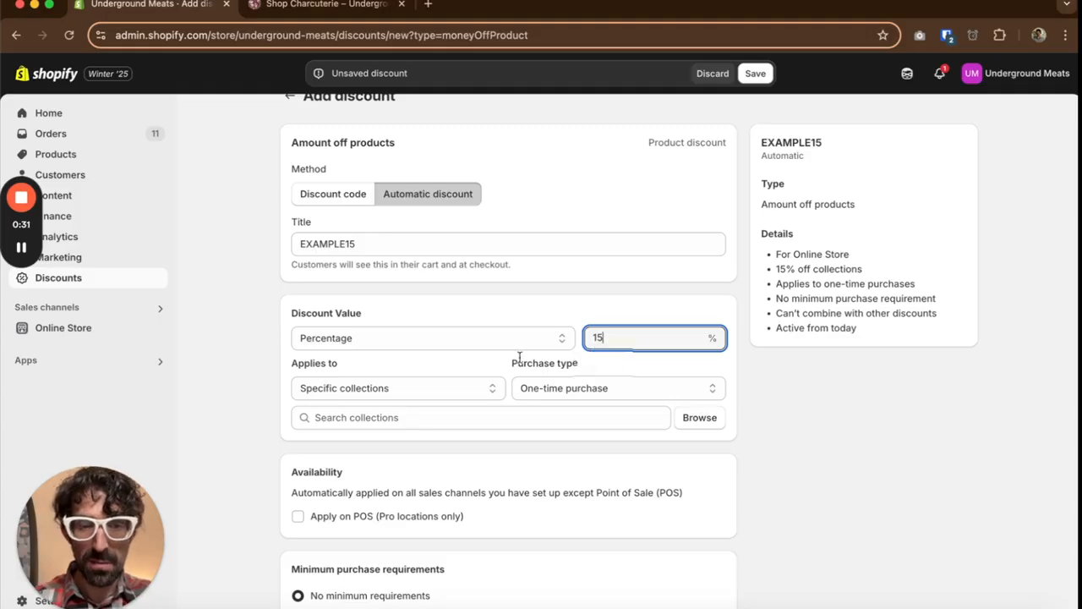
Step: Apply the EXAMPLE15 discount to the Sale 15 collection
scroll(519, 356, down, 2)
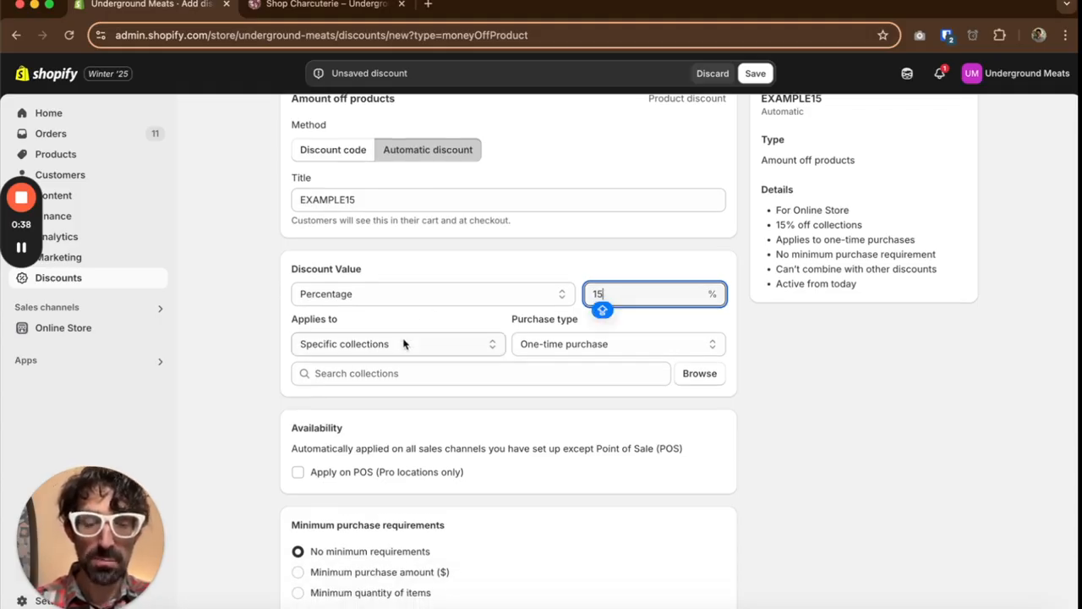
click(489, 377)
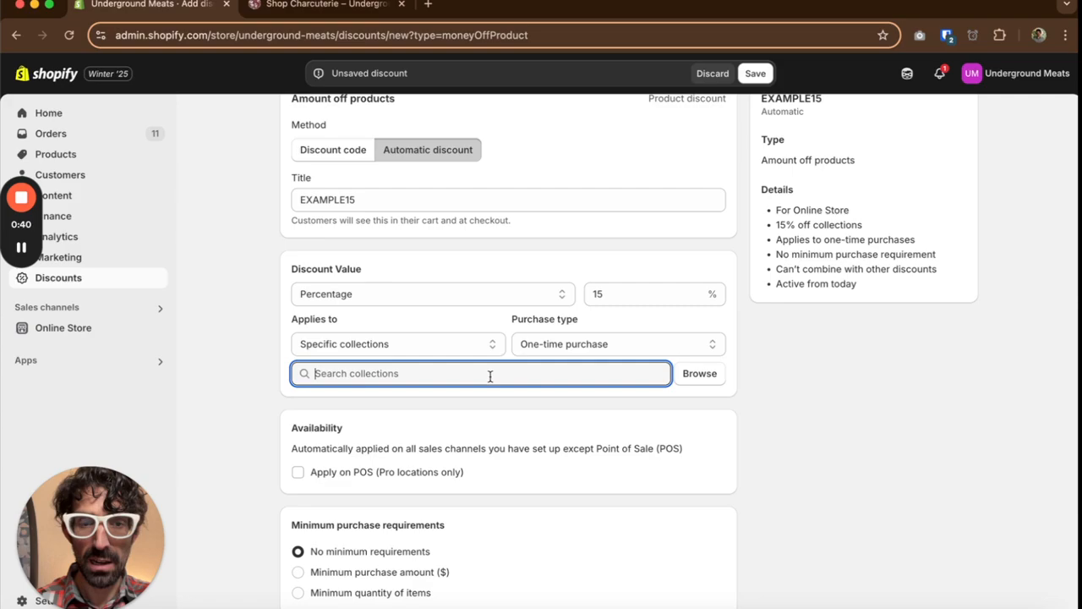
click(687, 374)
scroll(530, 375, down, 15)
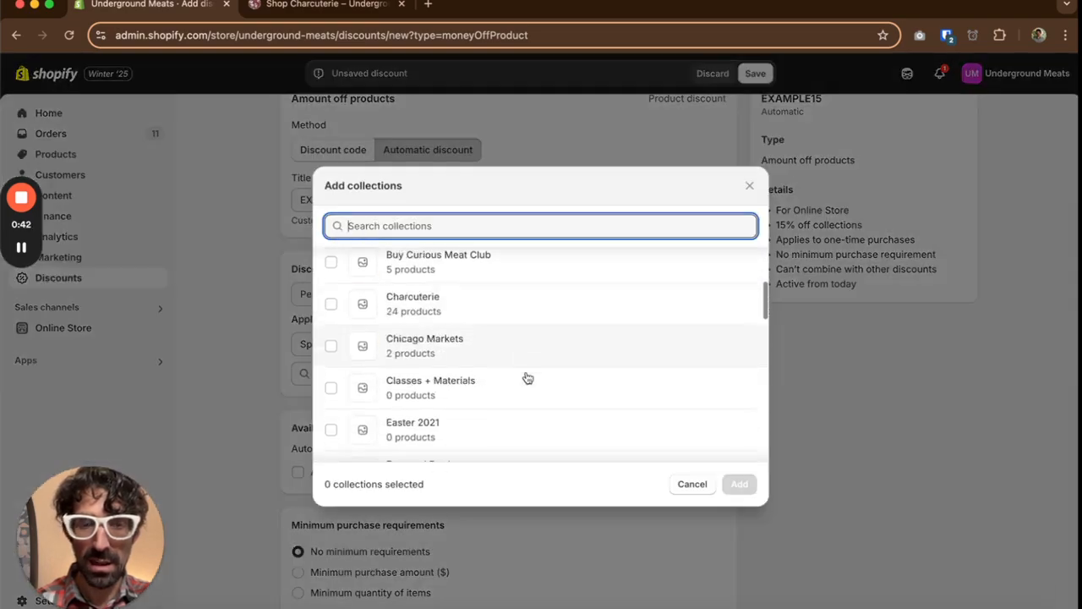
scroll(527, 378, down, 2)
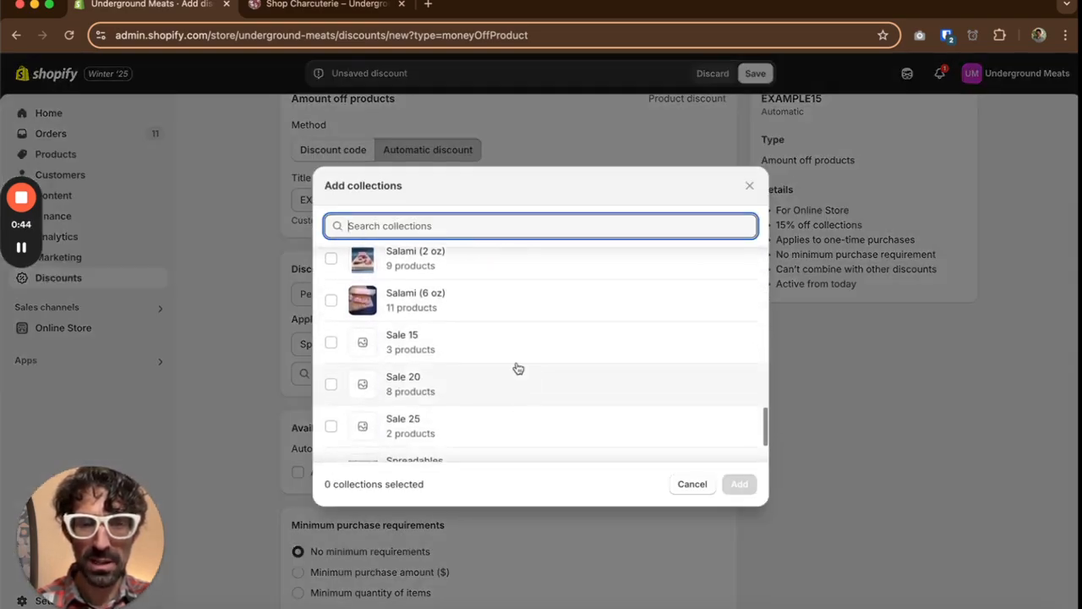
click(502, 346)
click(738, 484)
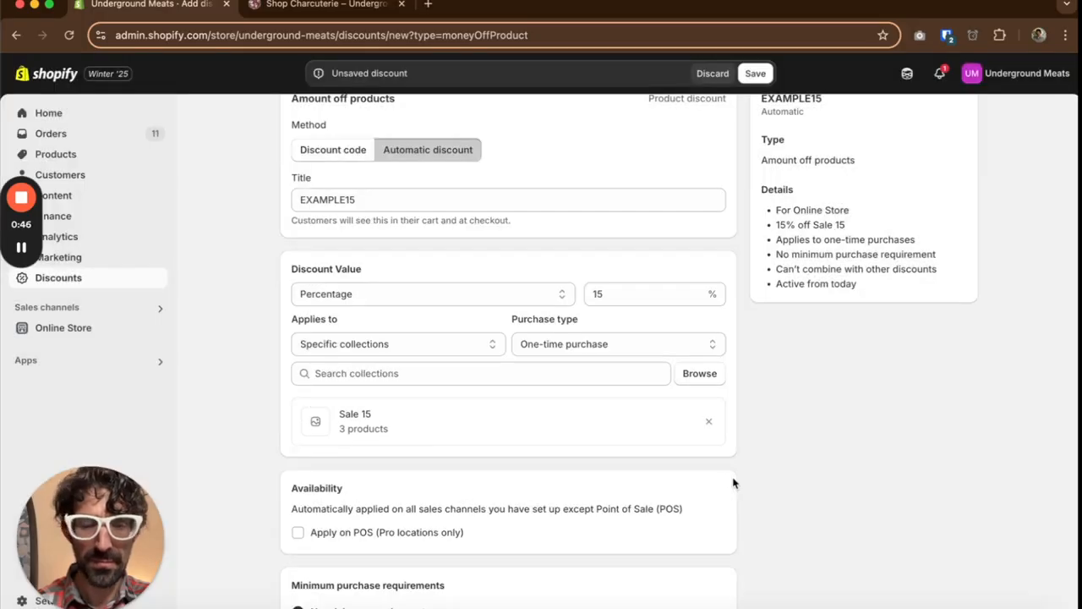
Step: Try a minimum purchase amount of $50 for the discount and revert it to no minimum requirements
scroll(586, 467, down, 3)
scroll(586, 467, down, 1)
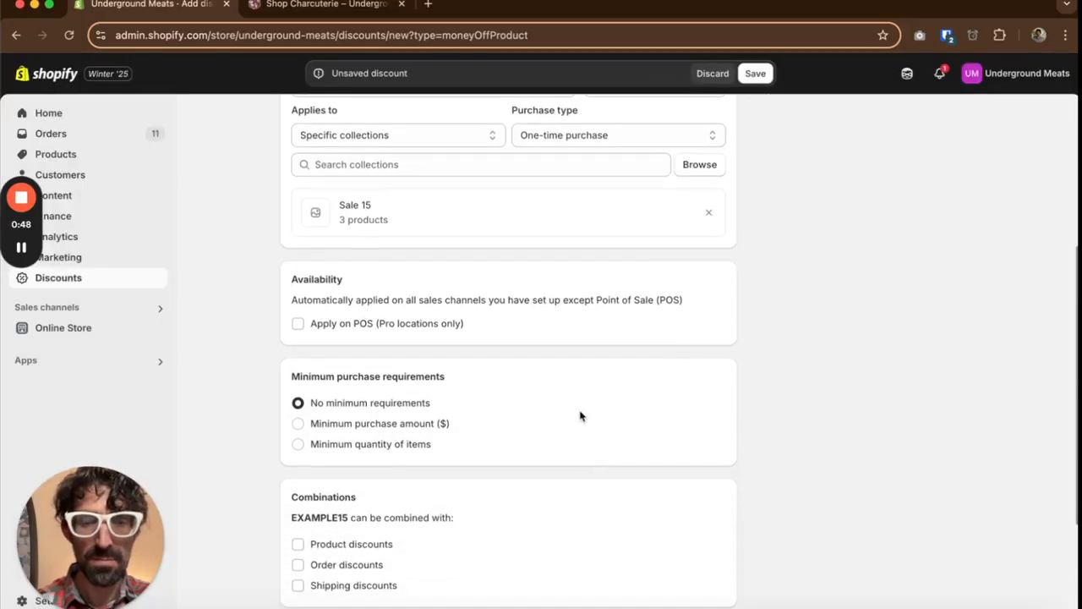
click(379, 422)
click(361, 446)
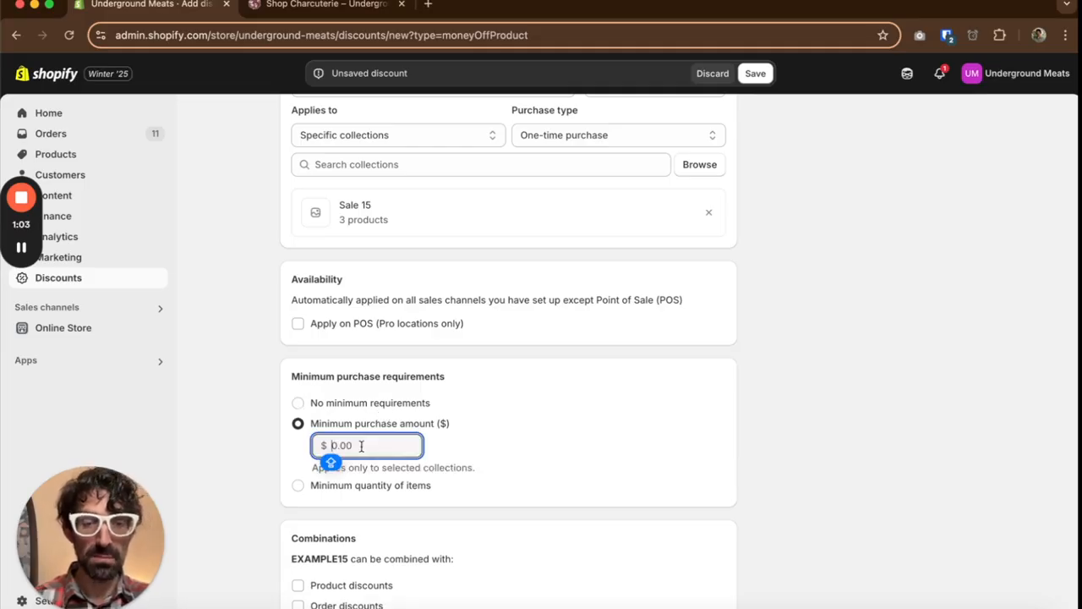
text(50)
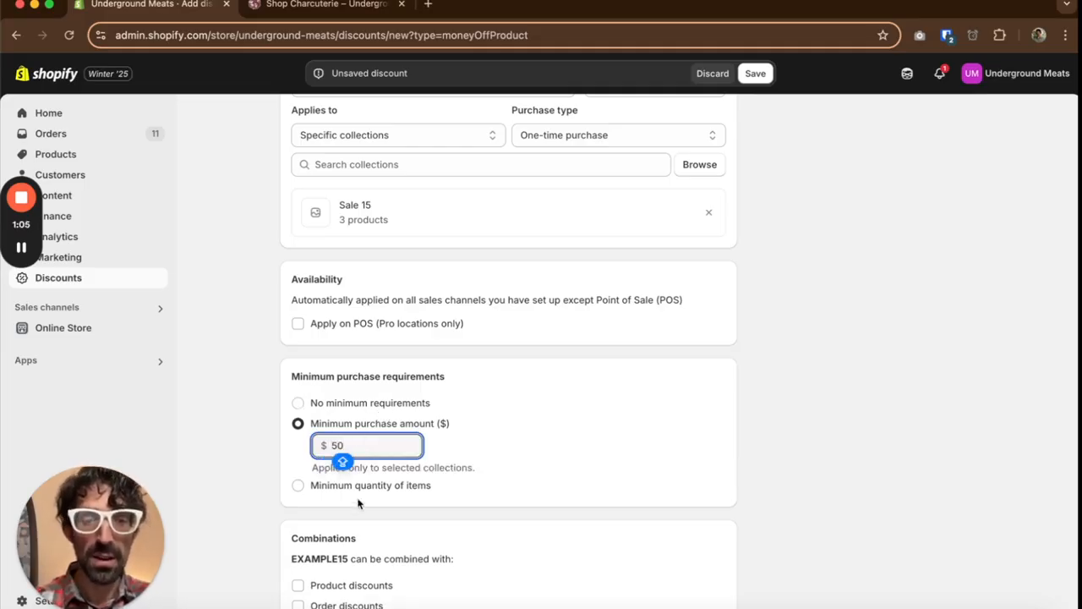
double_click(407, 466)
click(408, 467)
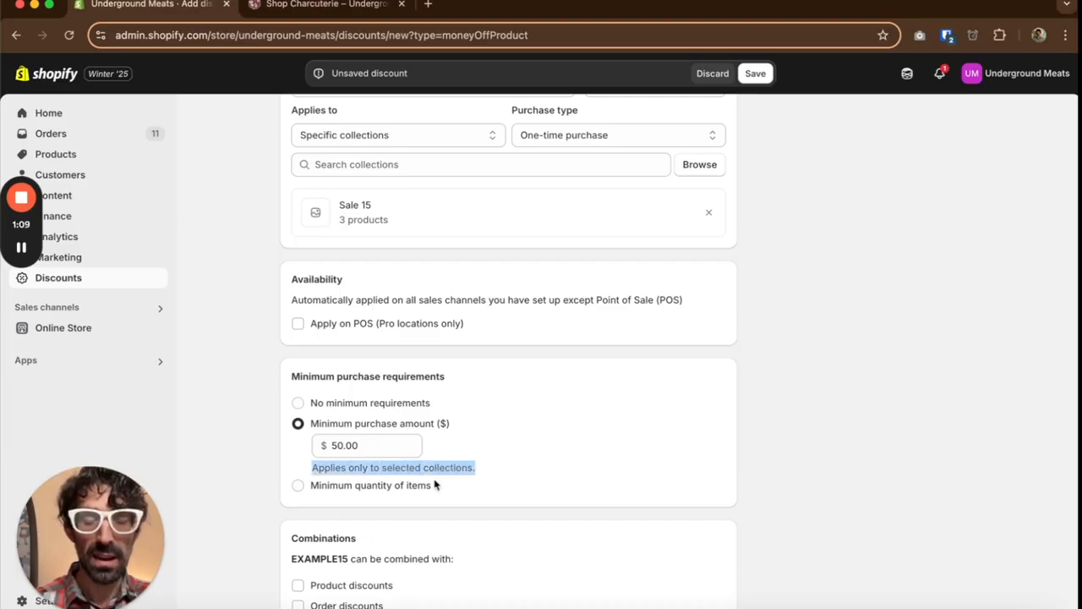
scroll(411, 482, up, 2)
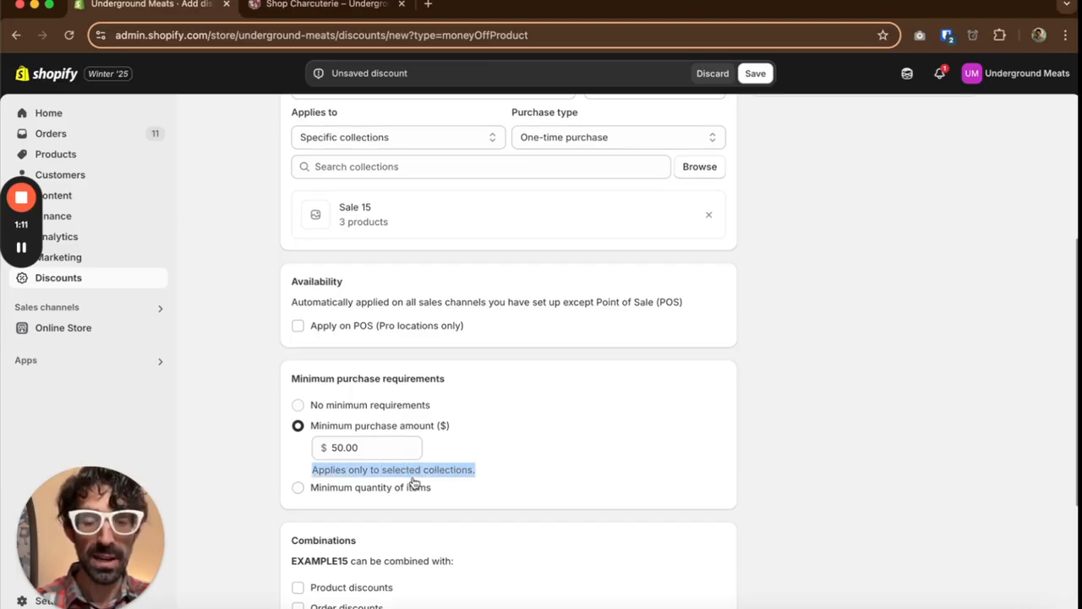
scroll(413, 482, up, 1)
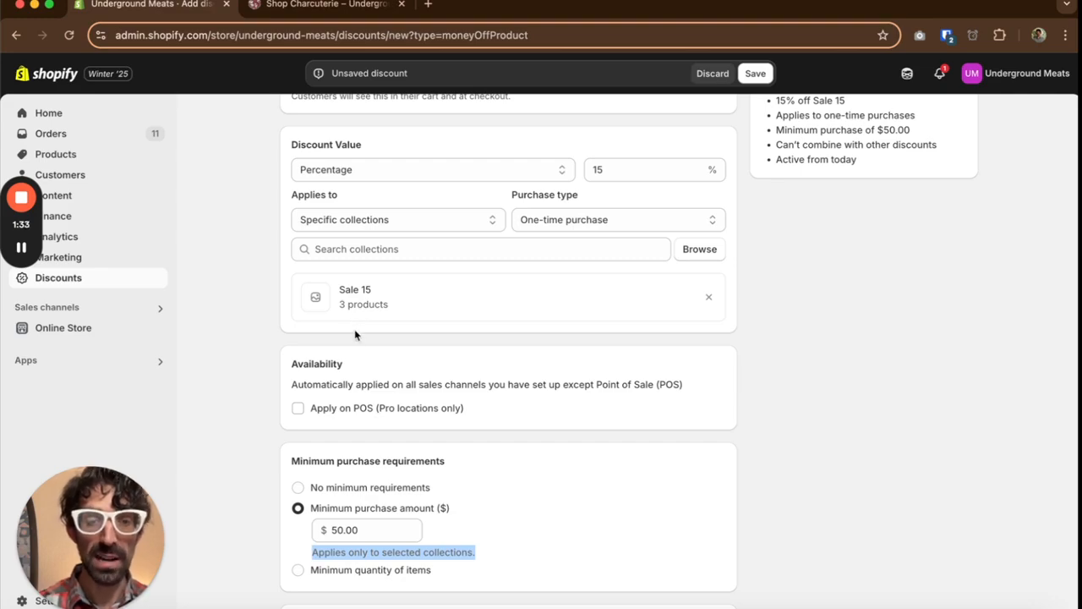
scroll(425, 308, down, 1)
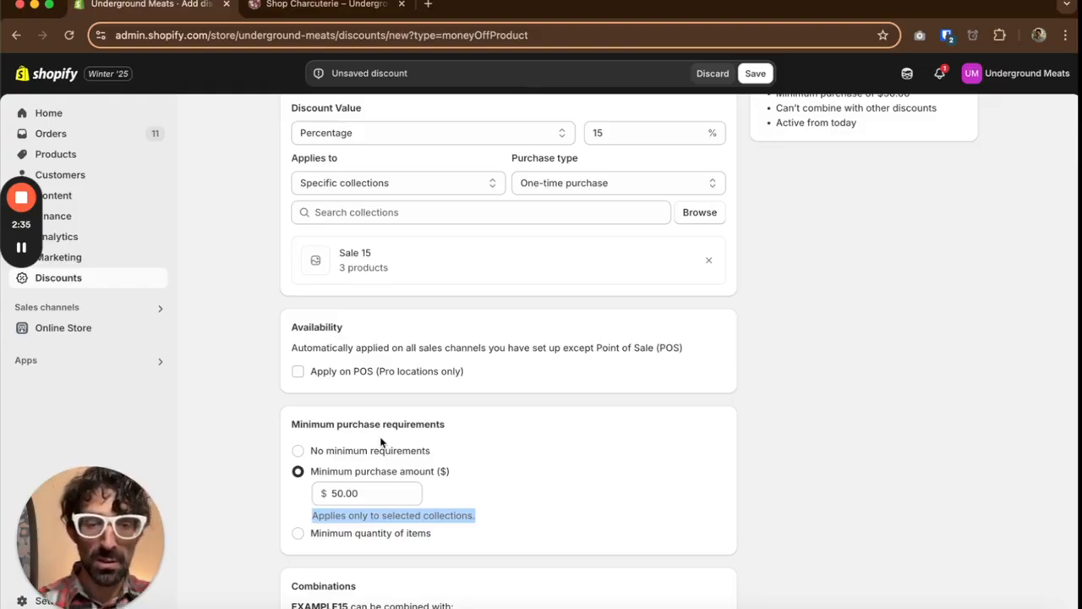
click(301, 457)
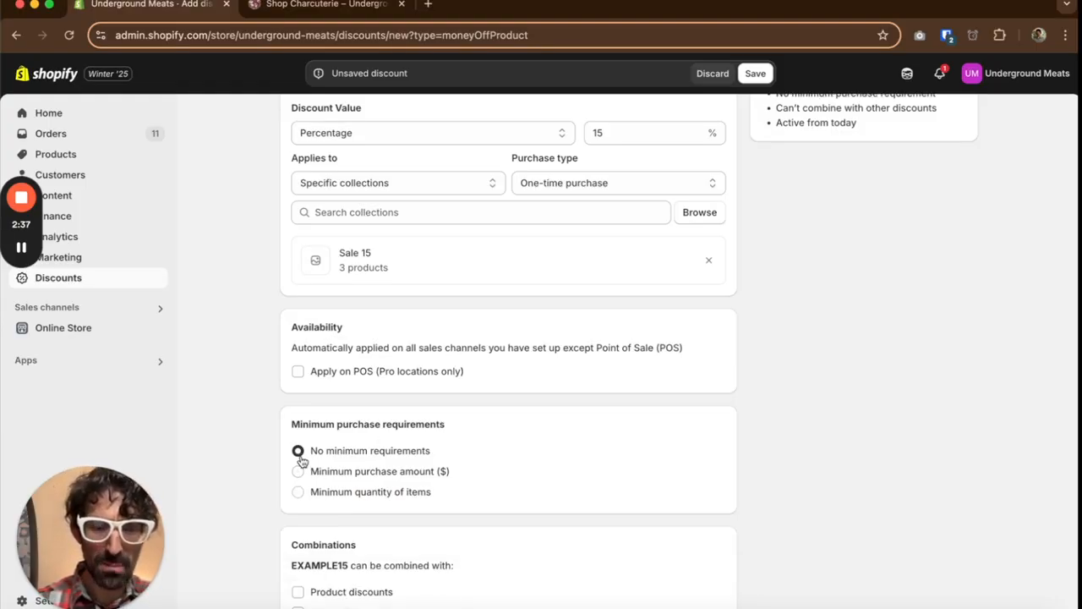
Step: Allow the EXAMPLE15 discount to be combined with product discounts
scroll(301, 461, down, 5)
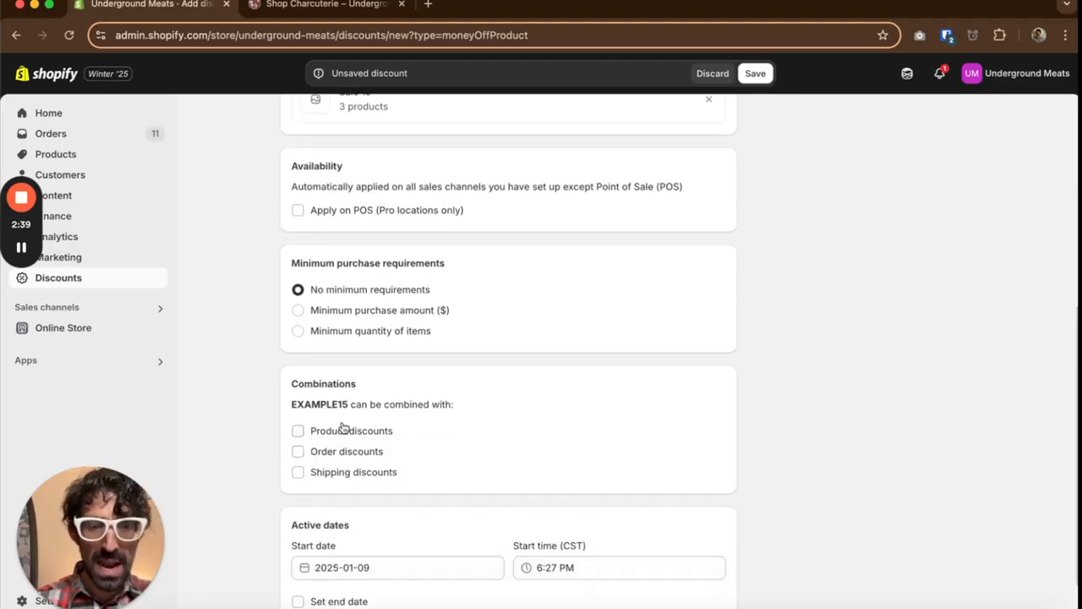
click(298, 432)
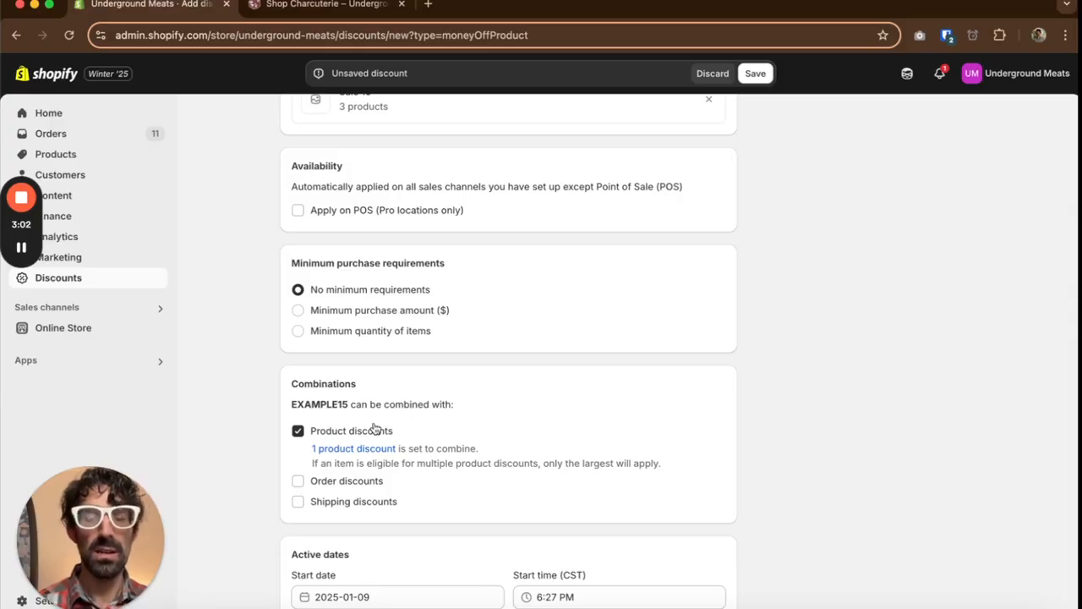
Step: Give the EXAMPLE15 discount an end date of 2025-01-31 and save the discount
scroll(373, 389, down, 2)
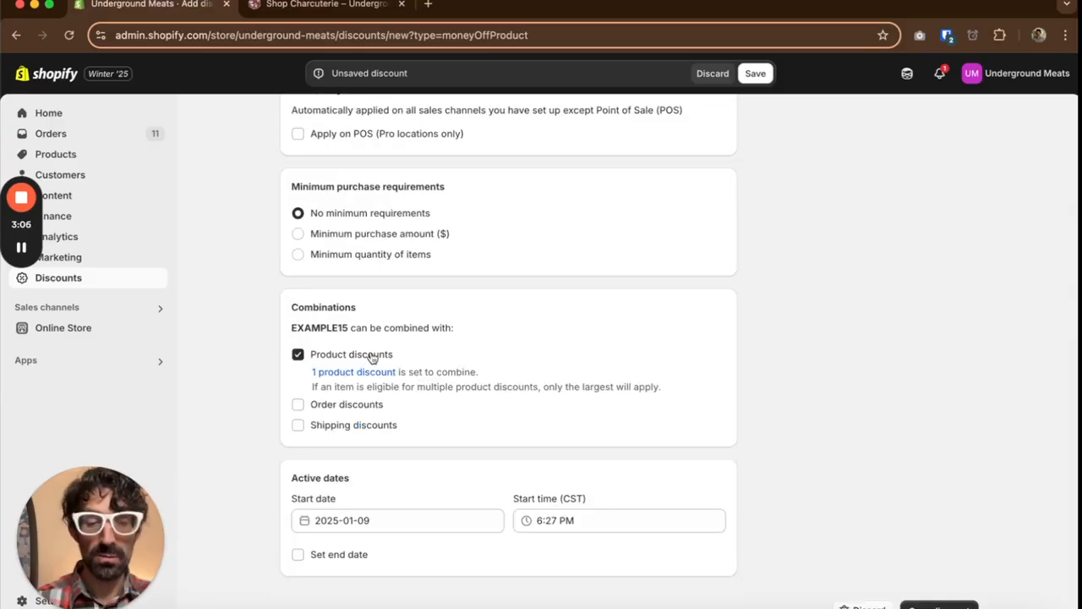
scroll(363, 355, down, 1)
click(353, 547)
scroll(406, 558, down, 1)
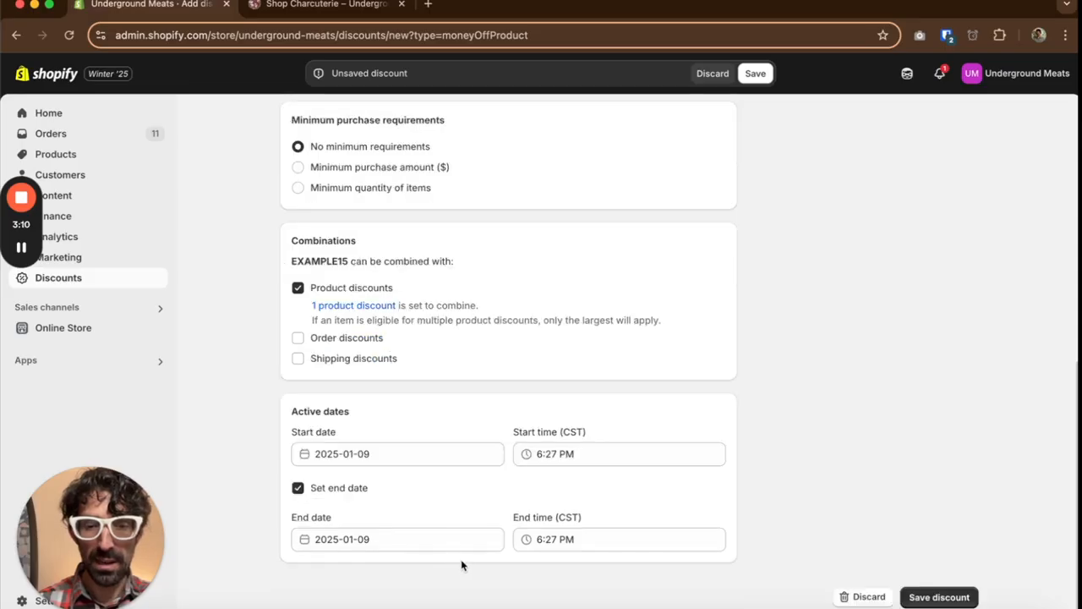
click(431, 539)
click(489, 507)
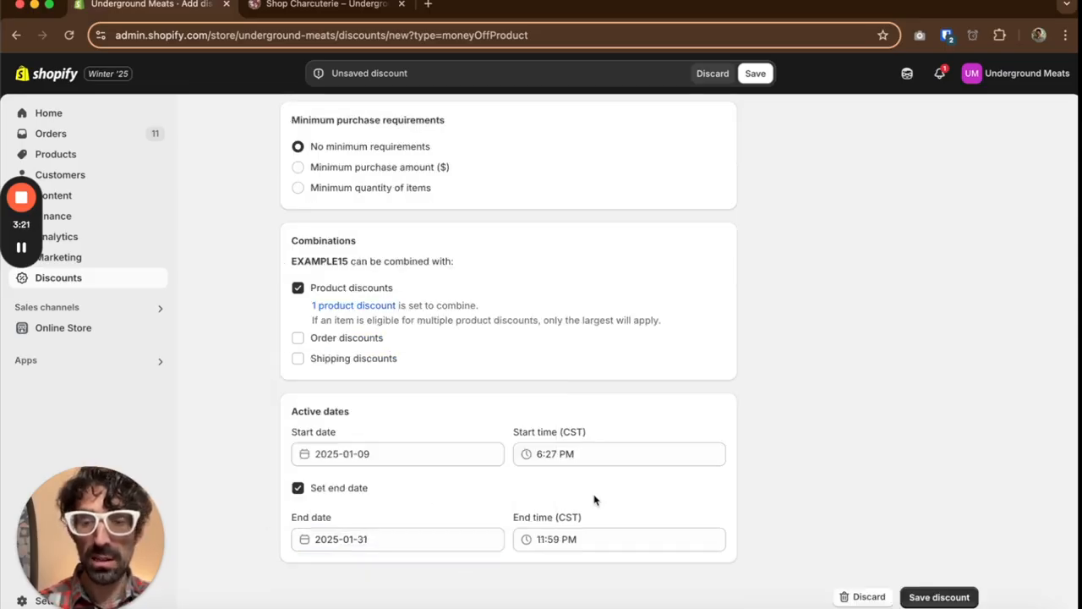
click(937, 598)
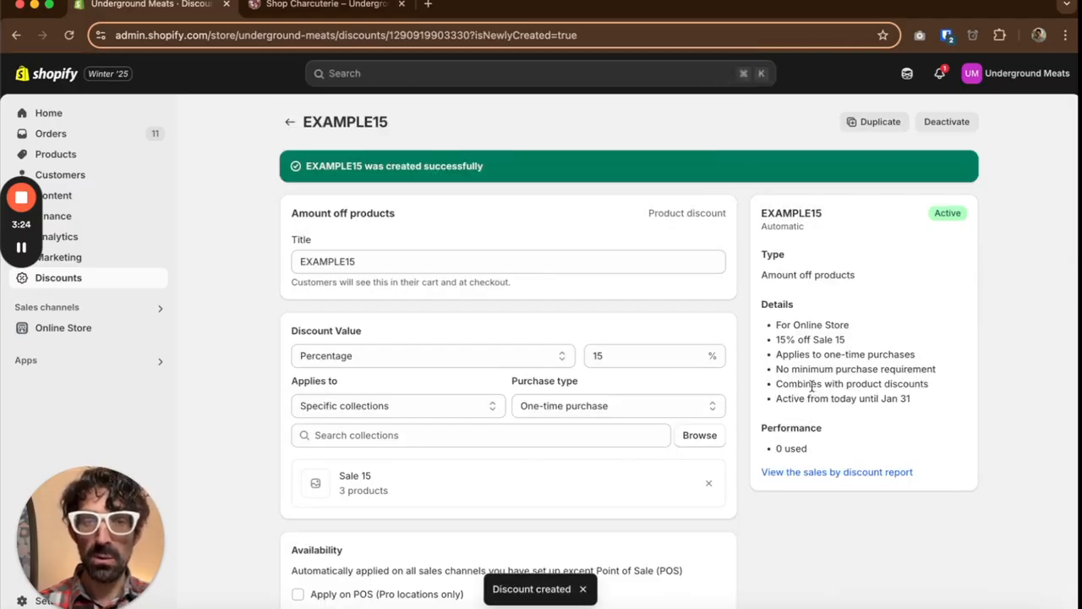
Step: Duplicate the EXAMPLE15 discount, titling the copy EXAMPLE20 with a percentage value of 20%
click(884, 122)
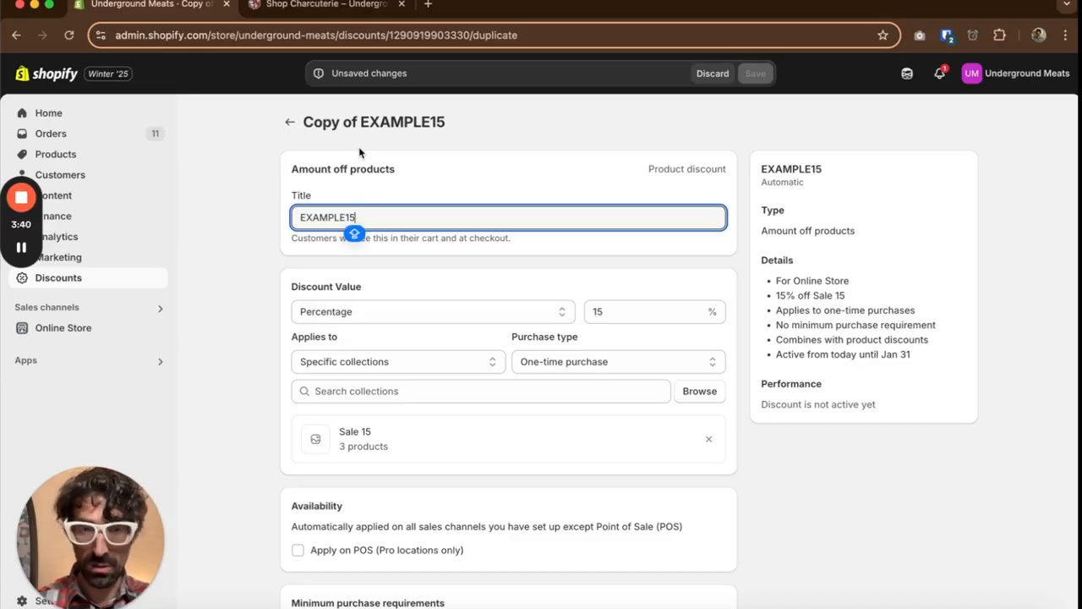
key(BackSpace)
key(BackSpace)
text(20)
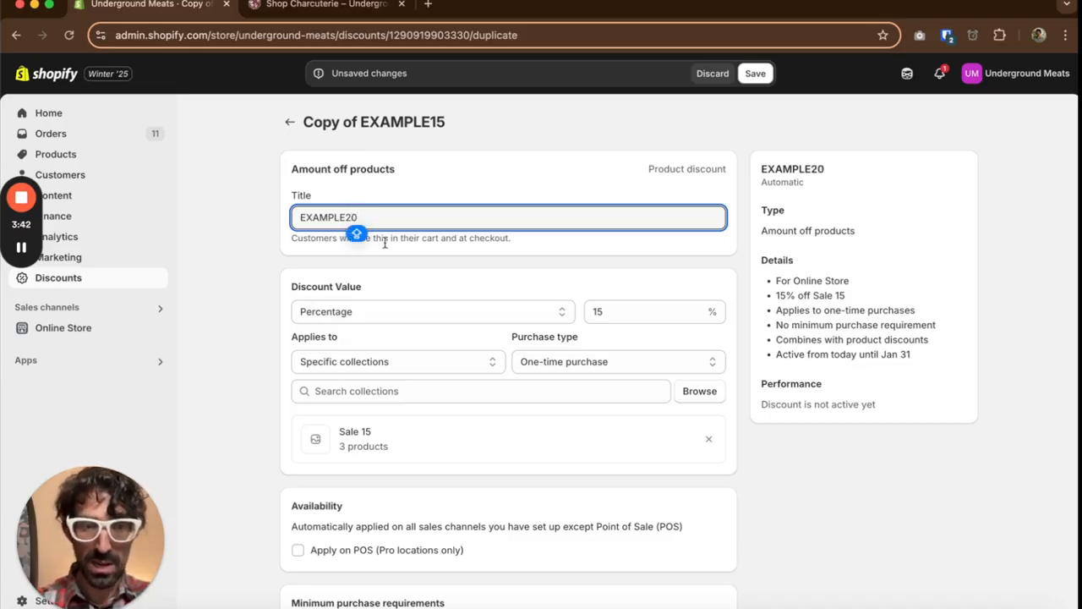
click(651, 315)
text(20)
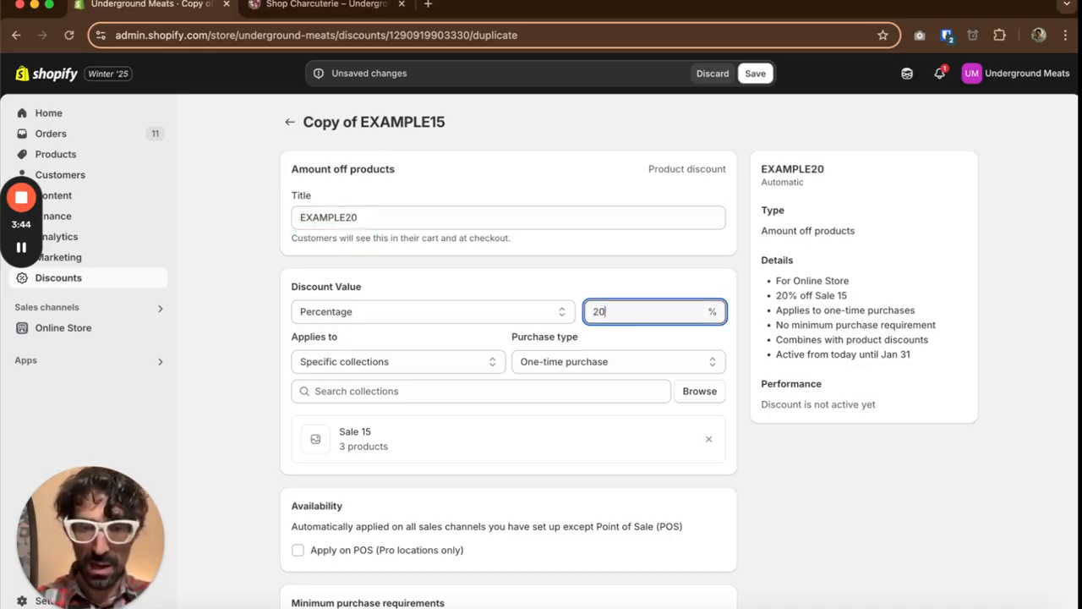
Step: Replace the Sale 15 collection with Sale 20 in the EXAMPLE20 discount and save it
scroll(626, 329, down, 1)
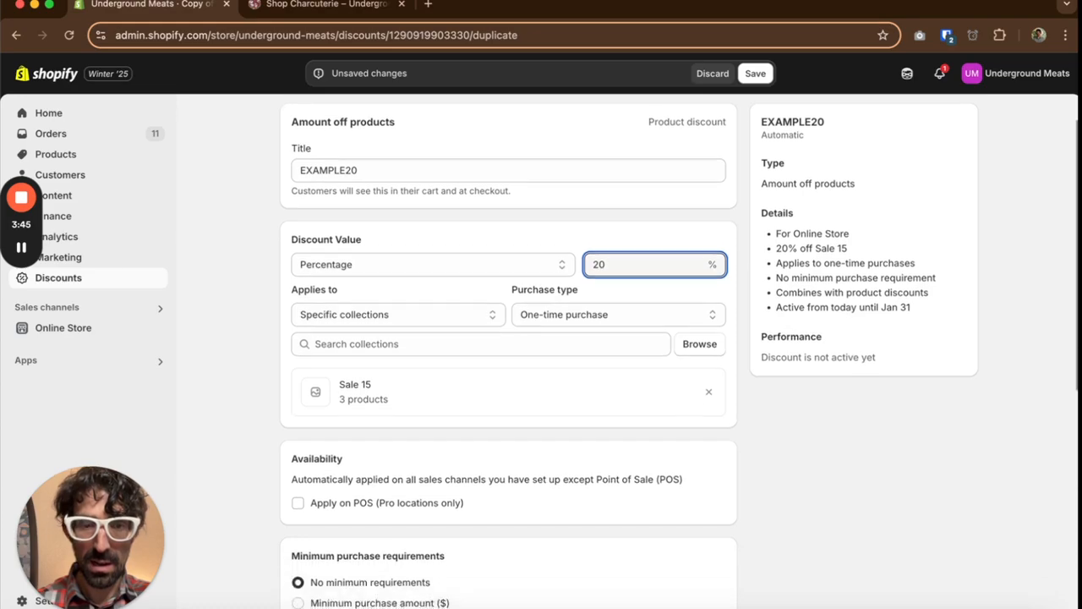
click(709, 392)
click(534, 340)
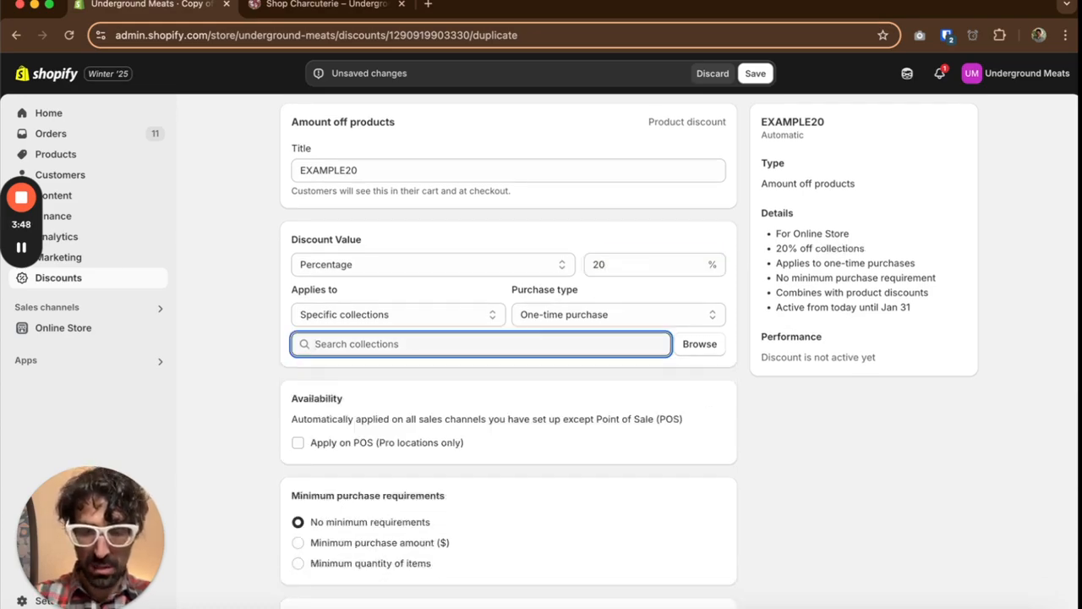
text(SALE 20)
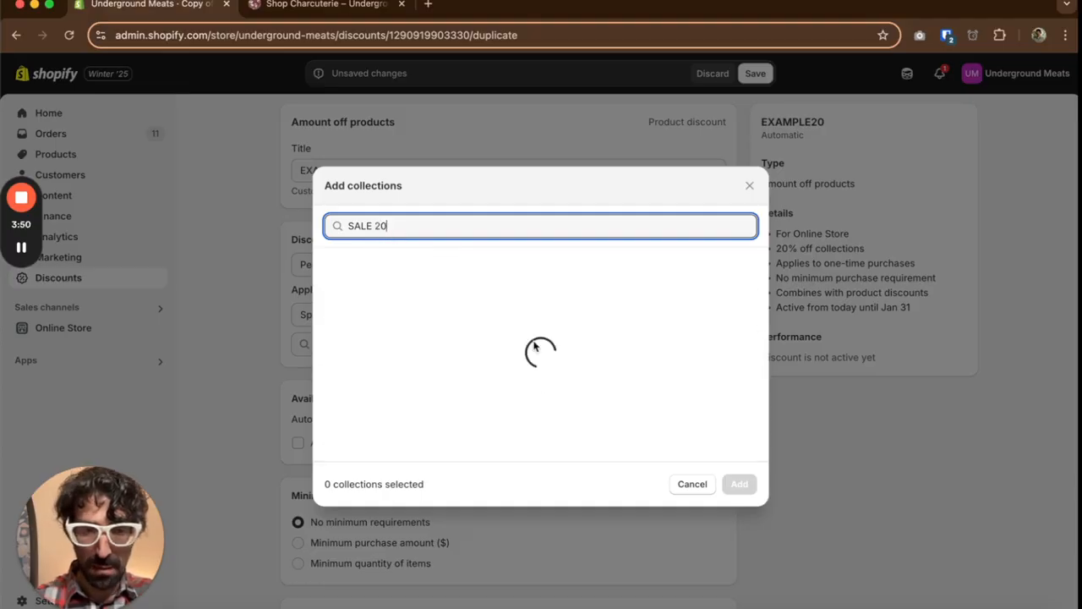
click(474, 437)
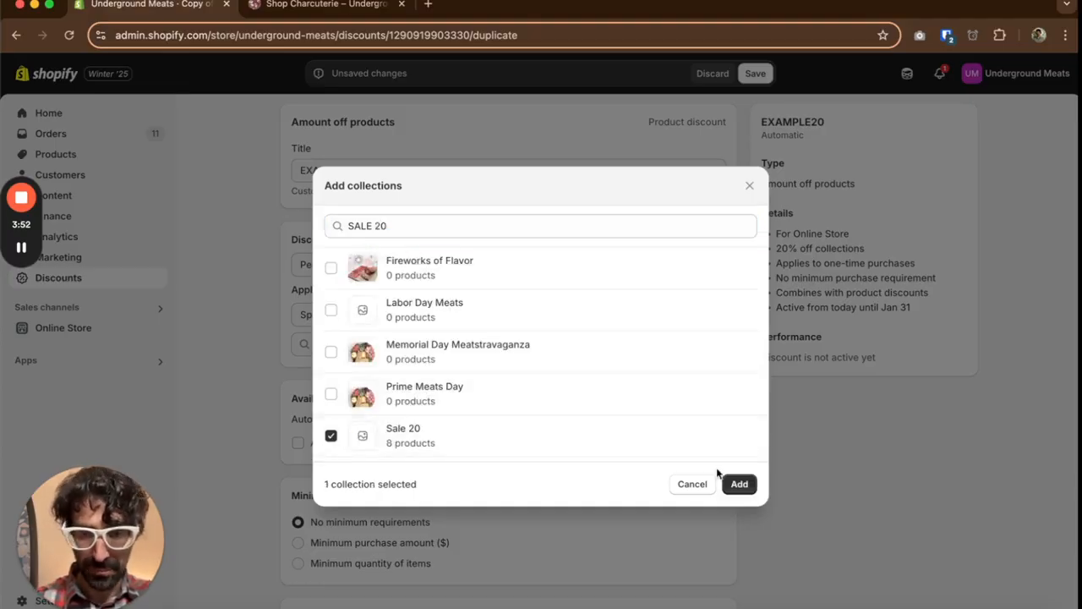
click(738, 483)
scroll(598, 423, down, 5)
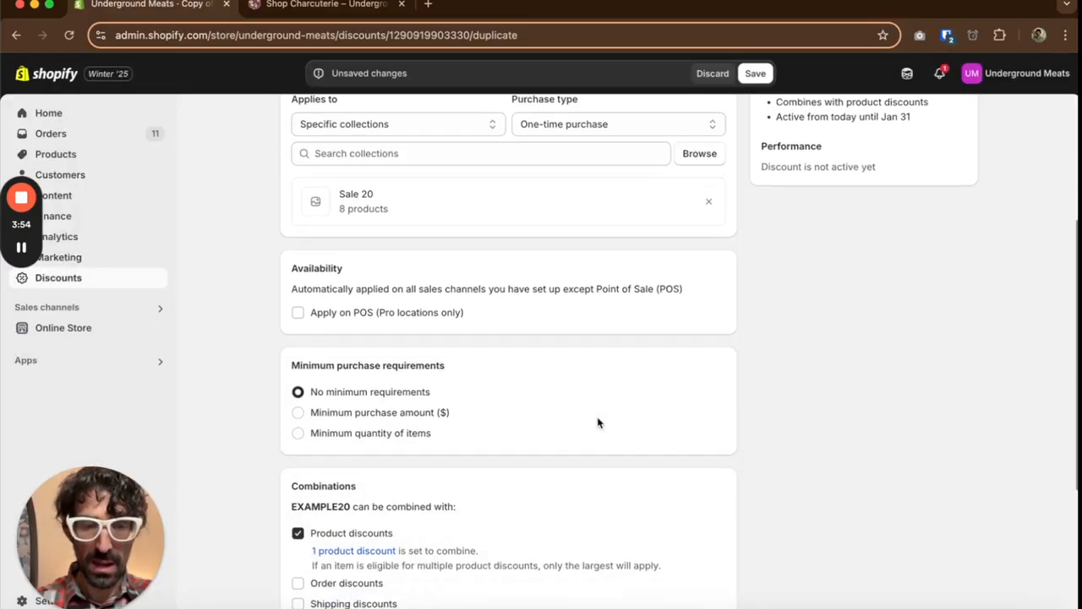
click(755, 74)
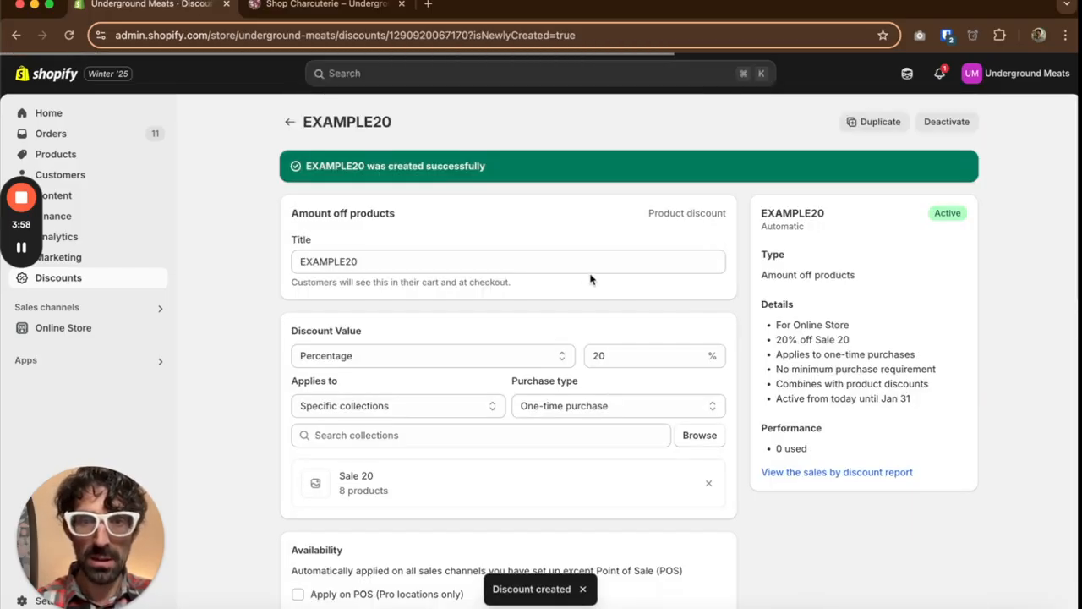
Step: Duplicate the EXAMPLE20 discount, titling the copy EXAMPLE25 with a percentage value of 25%
click(879, 127)
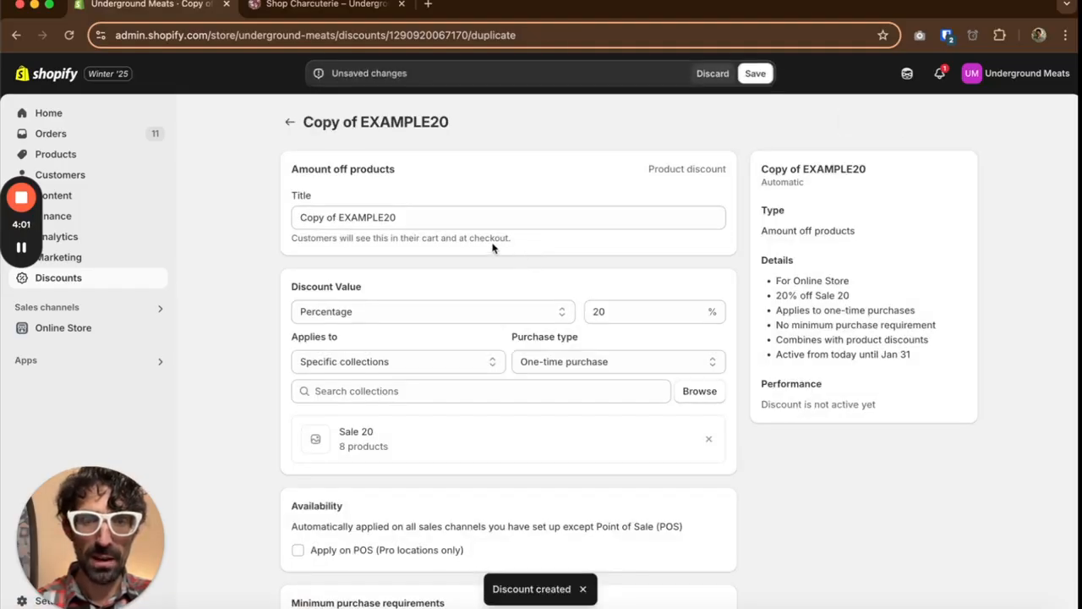
triple_click(481, 222)
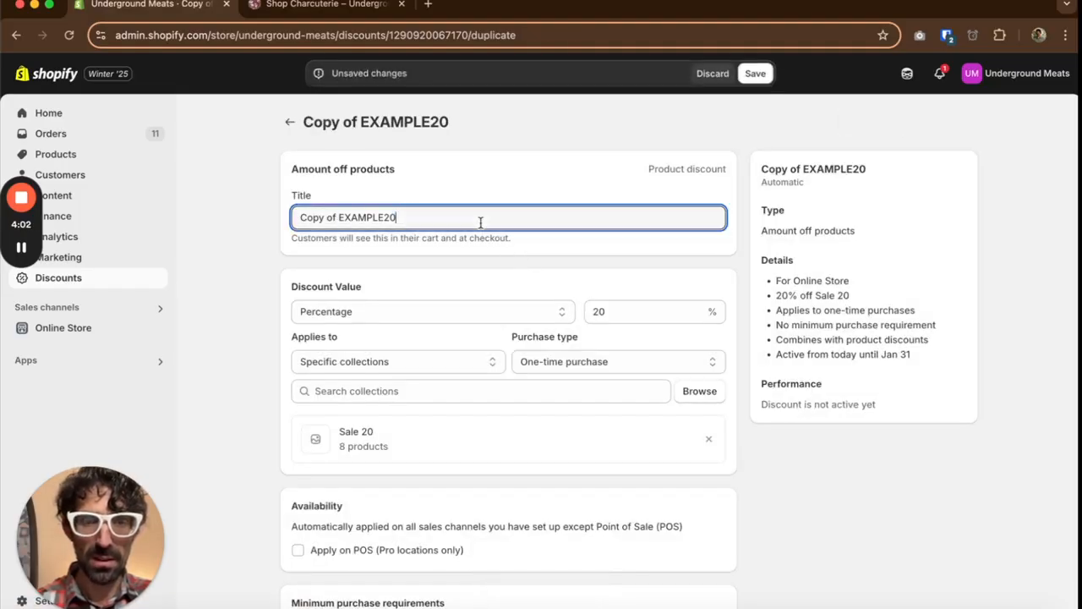
text(EXAMPLE20)
key(BackSpace)
key(BackSpace)
text(1)
text(5)
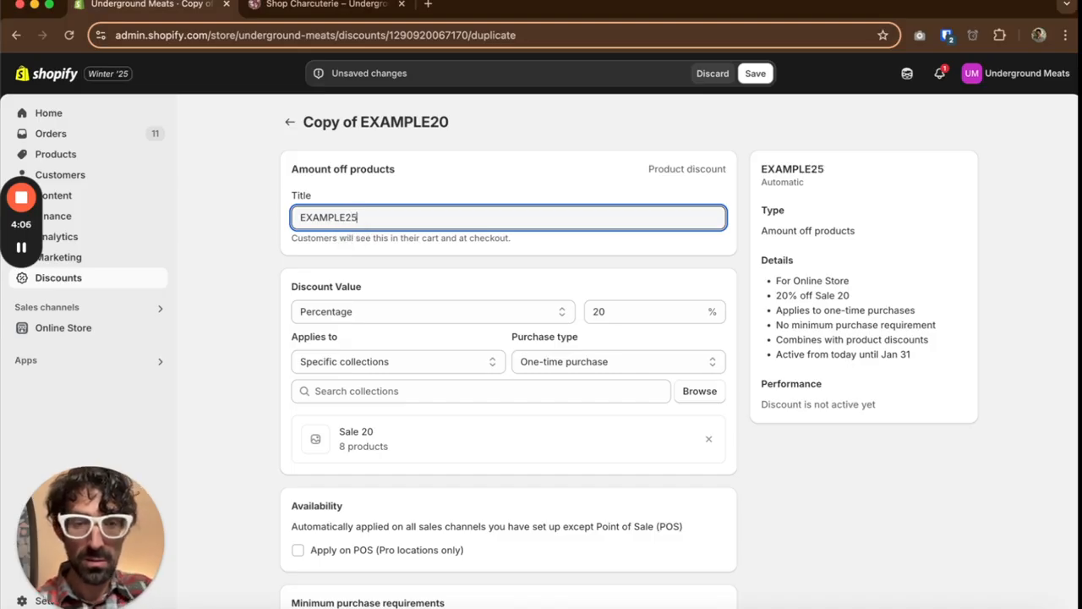
double_click(605, 310)
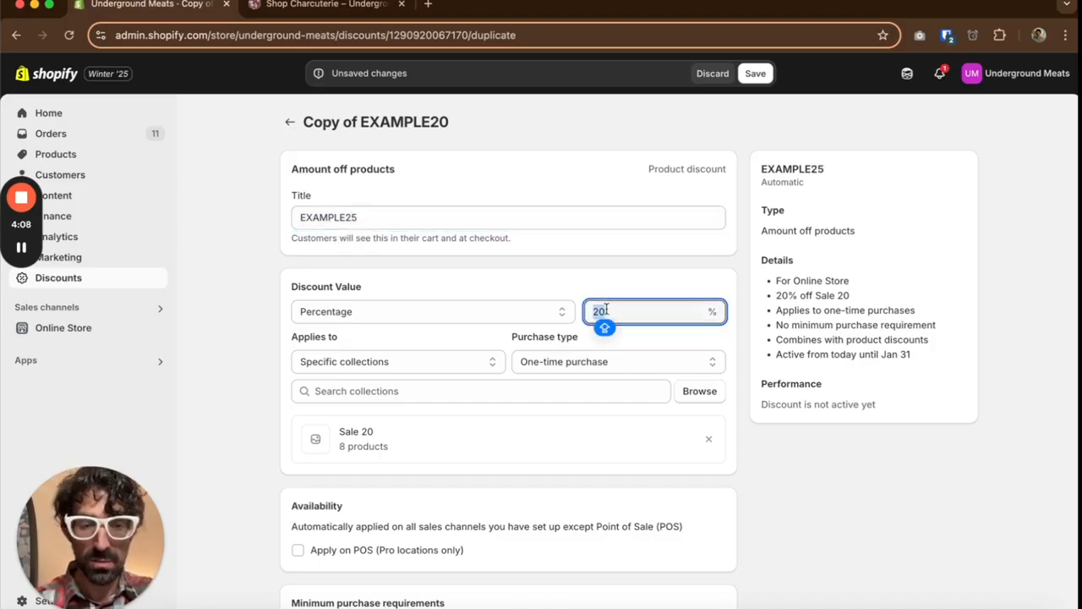
text(25)
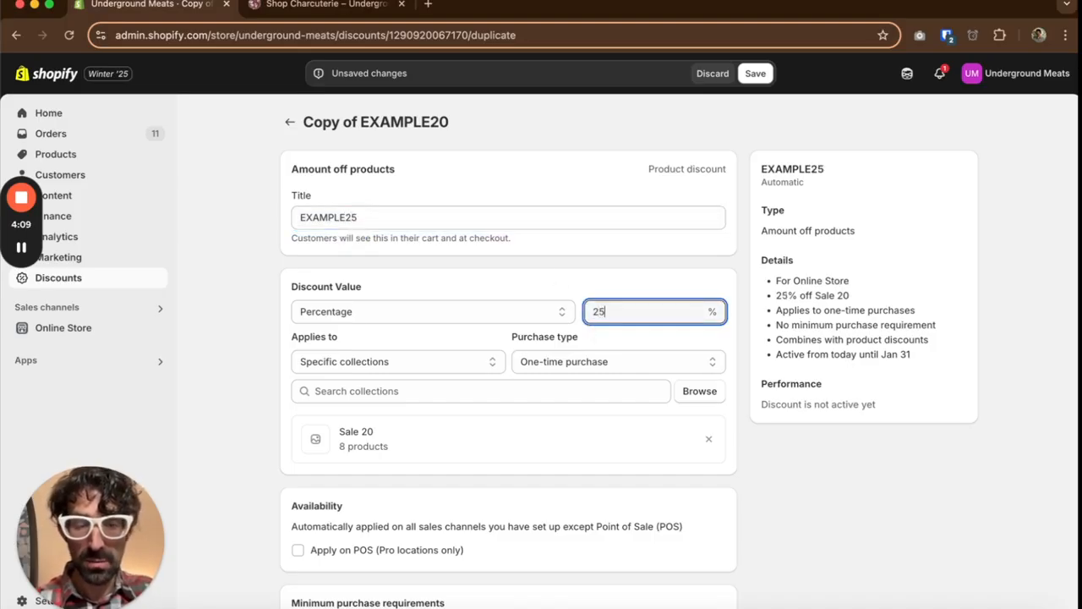
Step: Replace the Sale 20 collection with Sale 25 in the EXAMPLE25 discount and save the discount
click(466, 387)
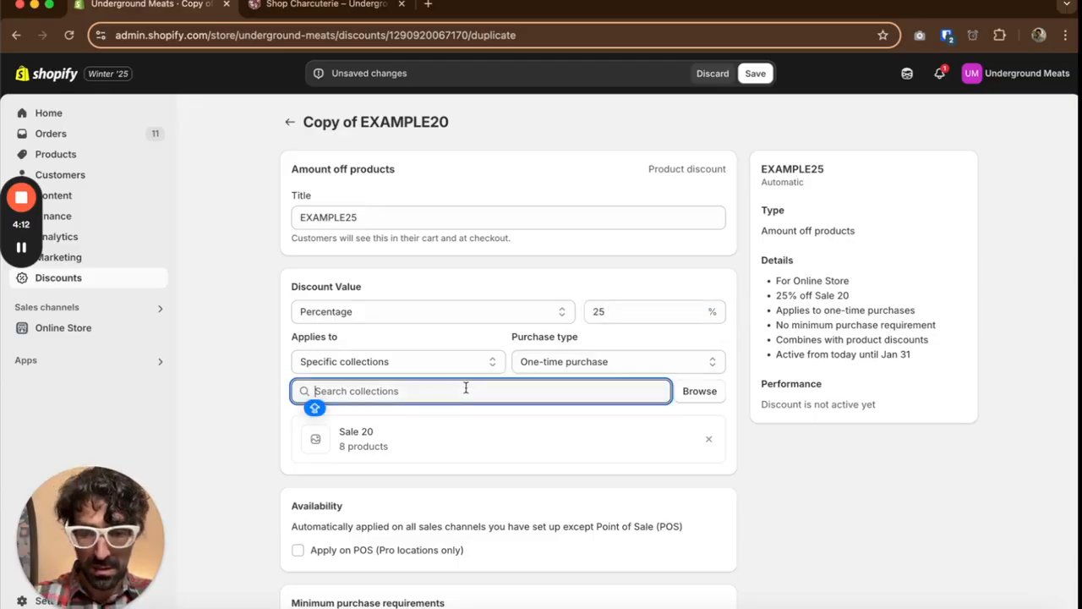
text(SALE 2)
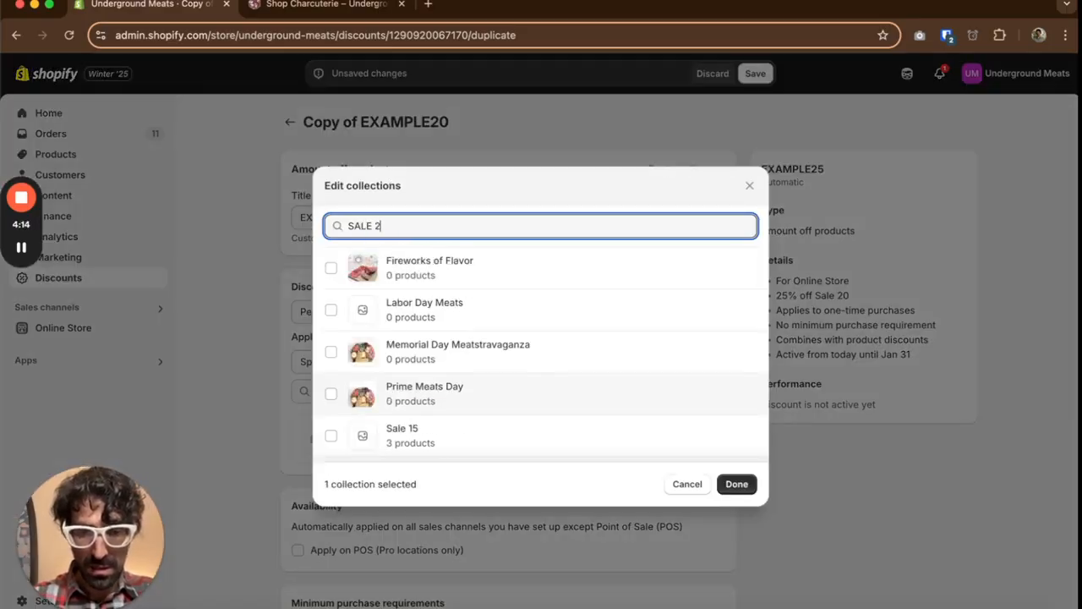
text(5)
click(437, 318)
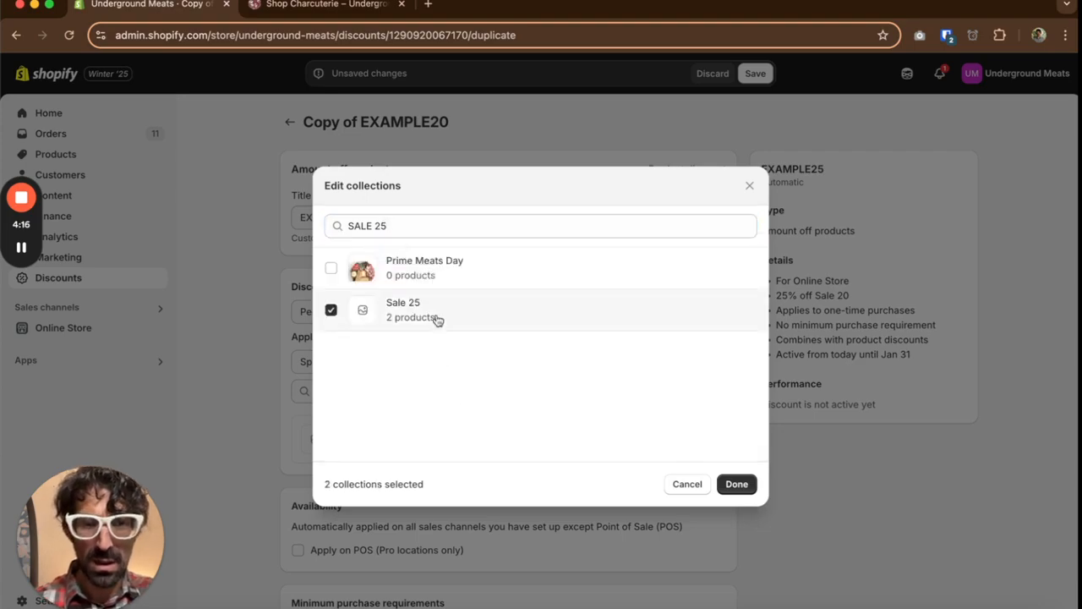
click(732, 484)
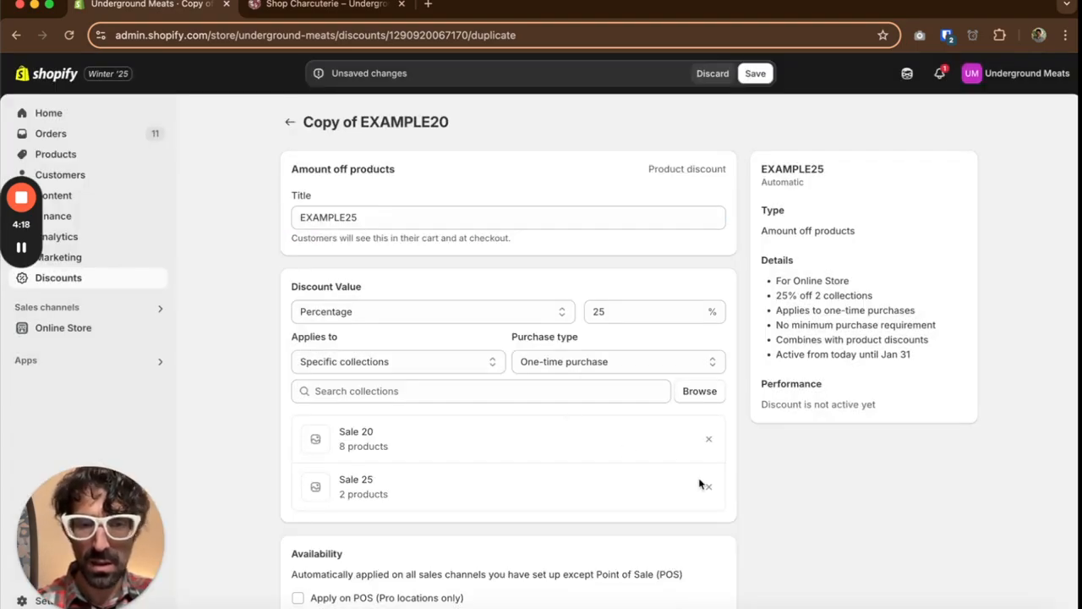
click(709, 440)
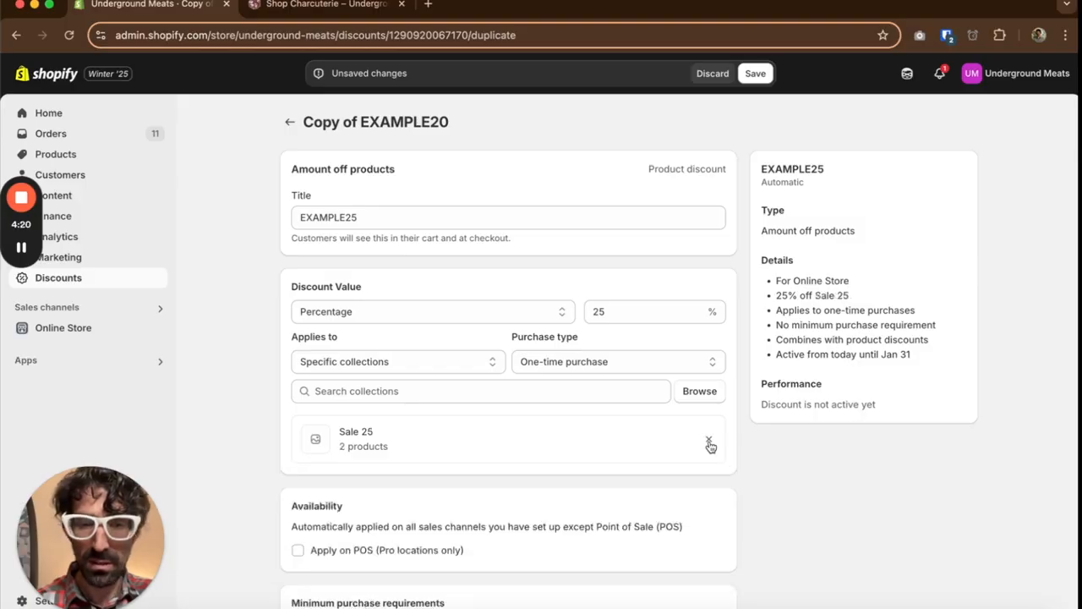
scroll(745, 495, down, 3)
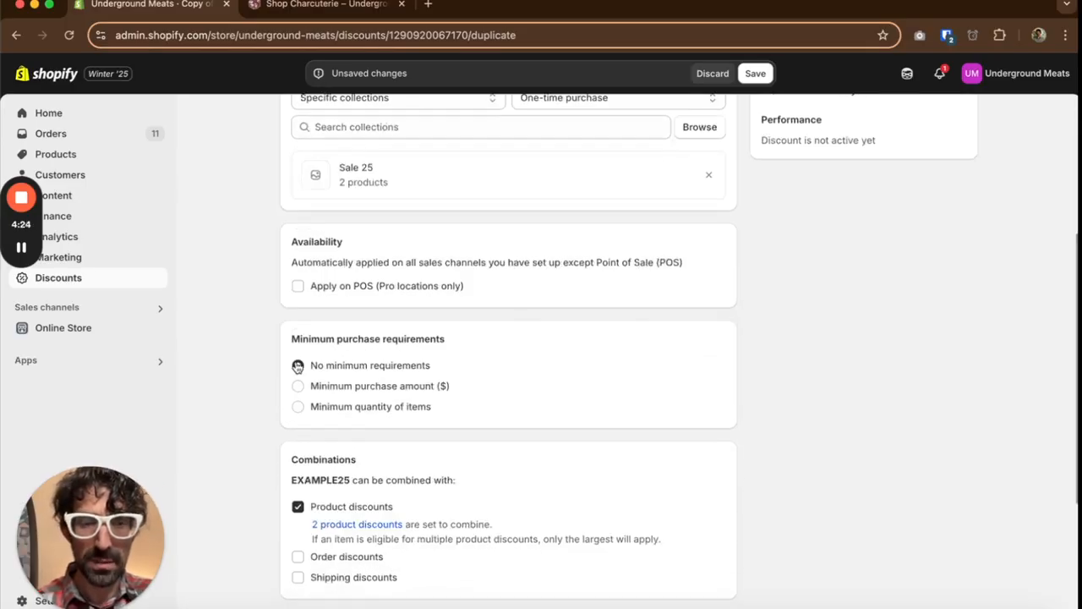
scroll(363, 495, down, 2)
scroll(364, 496, down, 1)
click(929, 596)
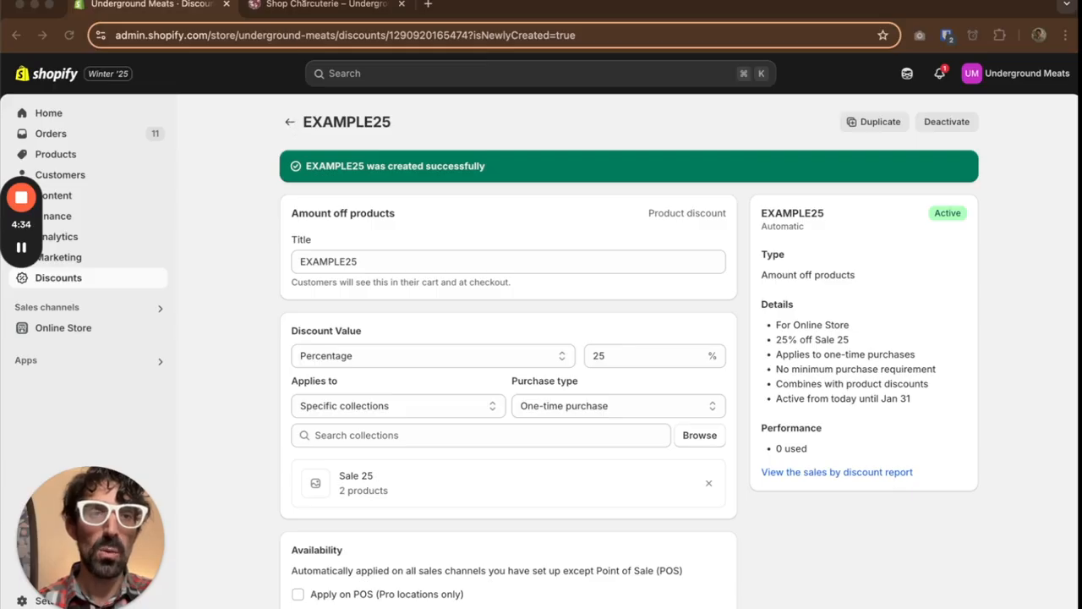
Step: On the Shop Charcuterie storefront page, reload, add Black Garlic (2 oz) to the cart and check its applied discount
click(301, 5)
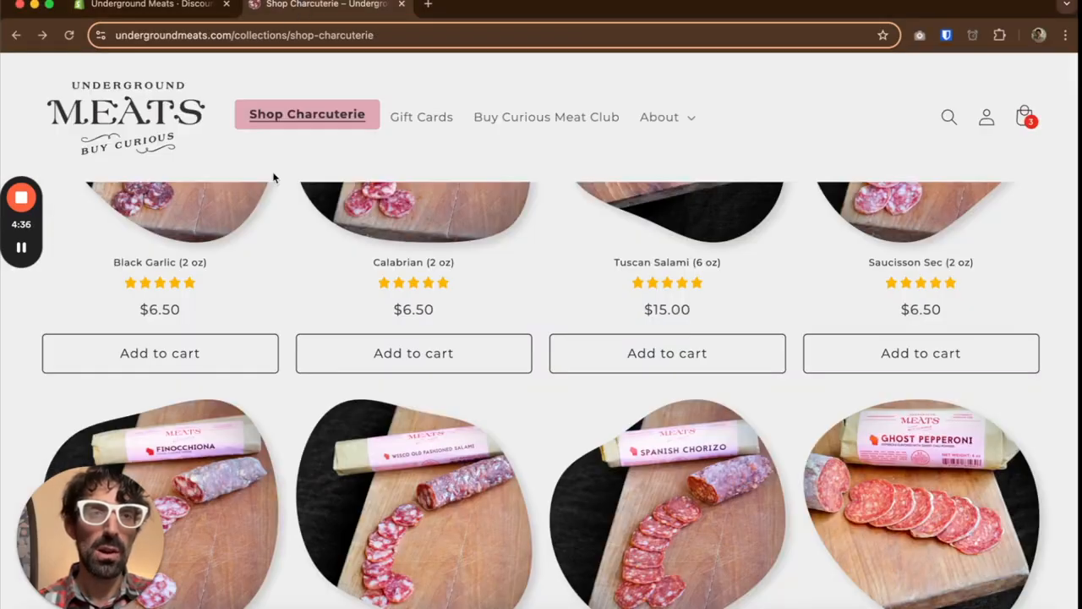
scroll(273, 175, up, 1)
scroll(273, 175, up, 3)
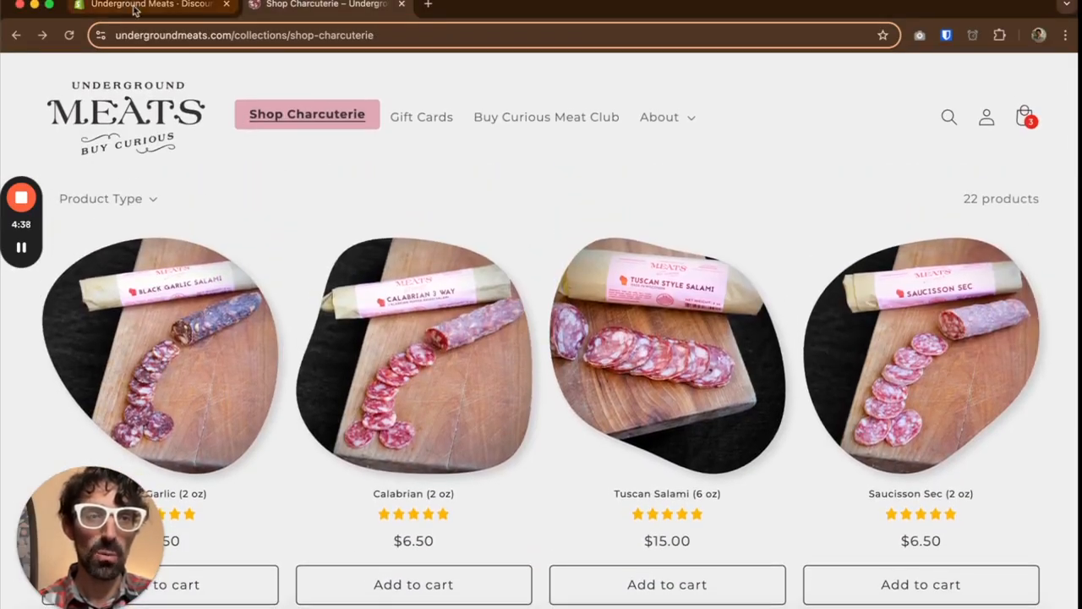
click(70, 38)
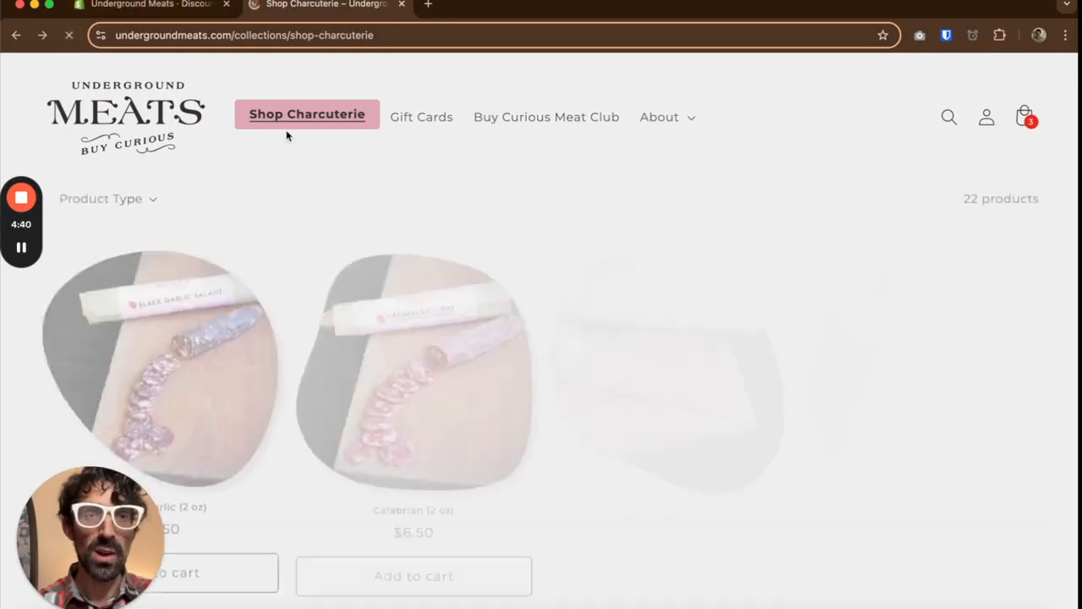
scroll(287, 198, down, 5)
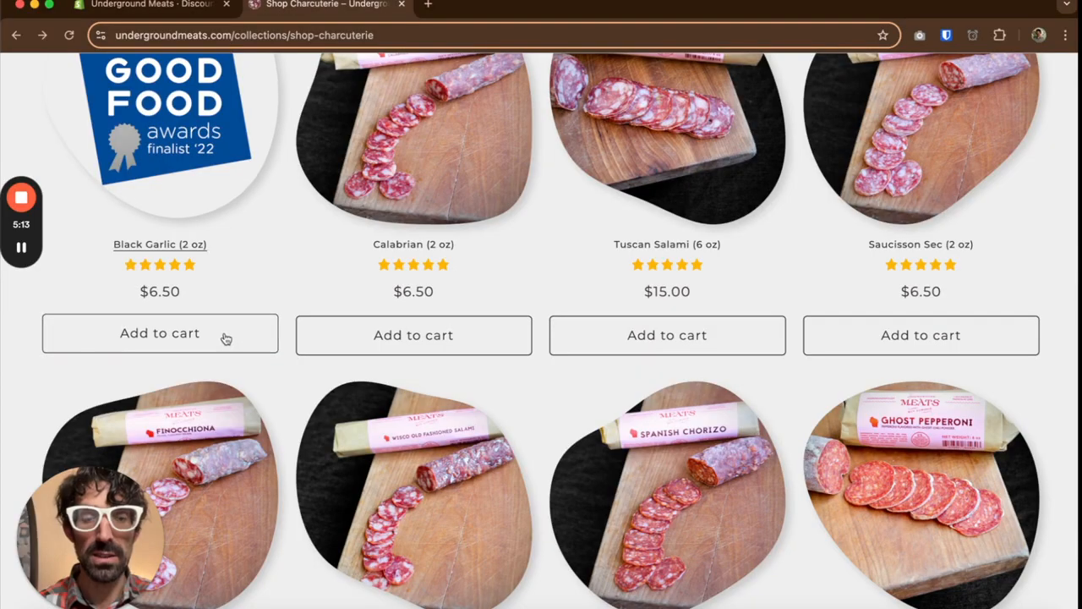
click(226, 338)
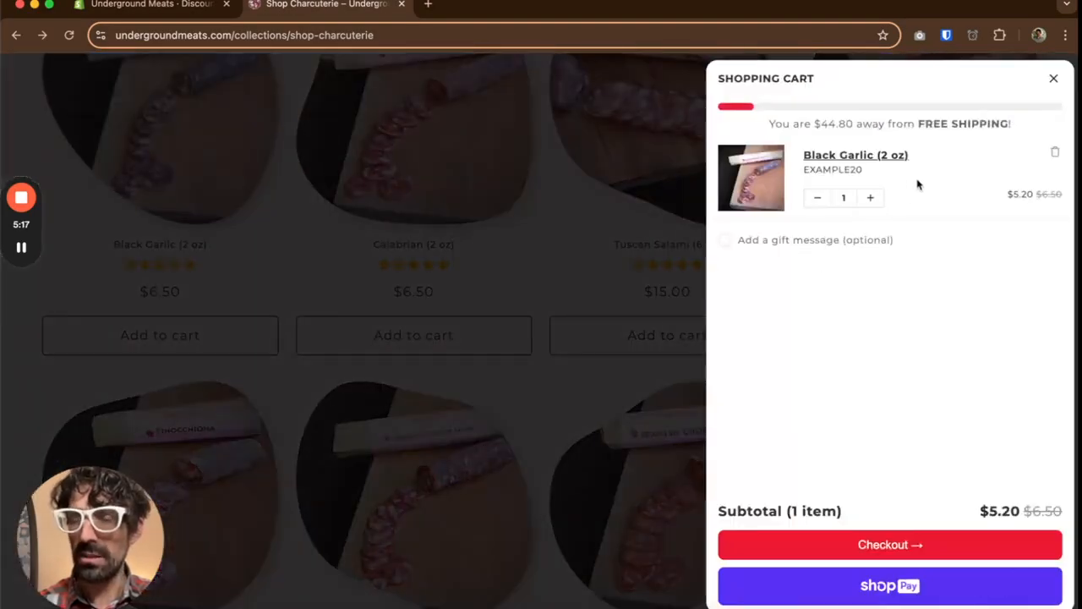
double_click(852, 169)
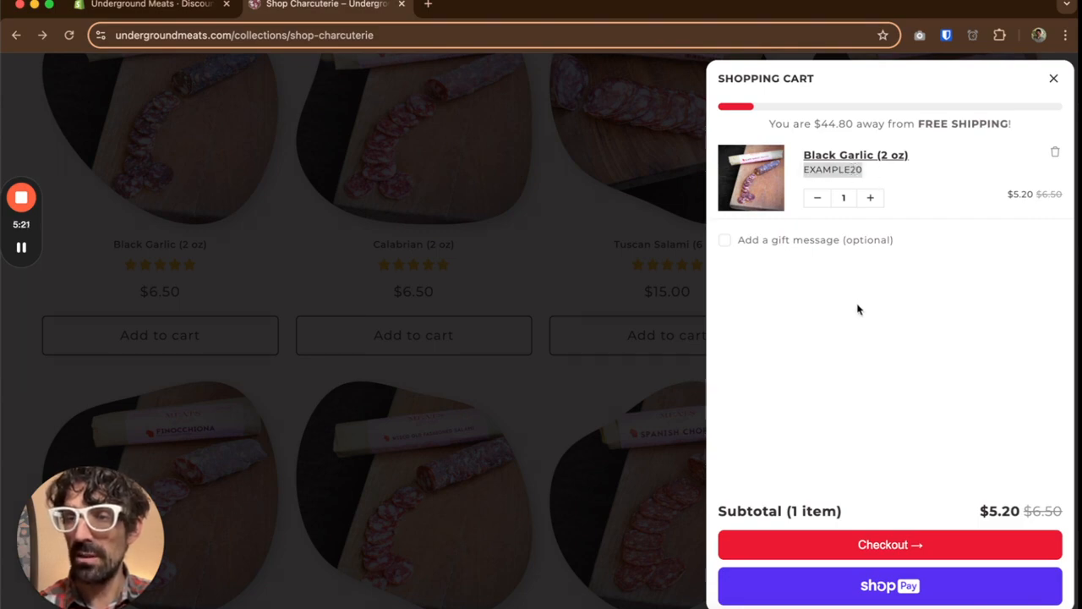
click(523, 251)
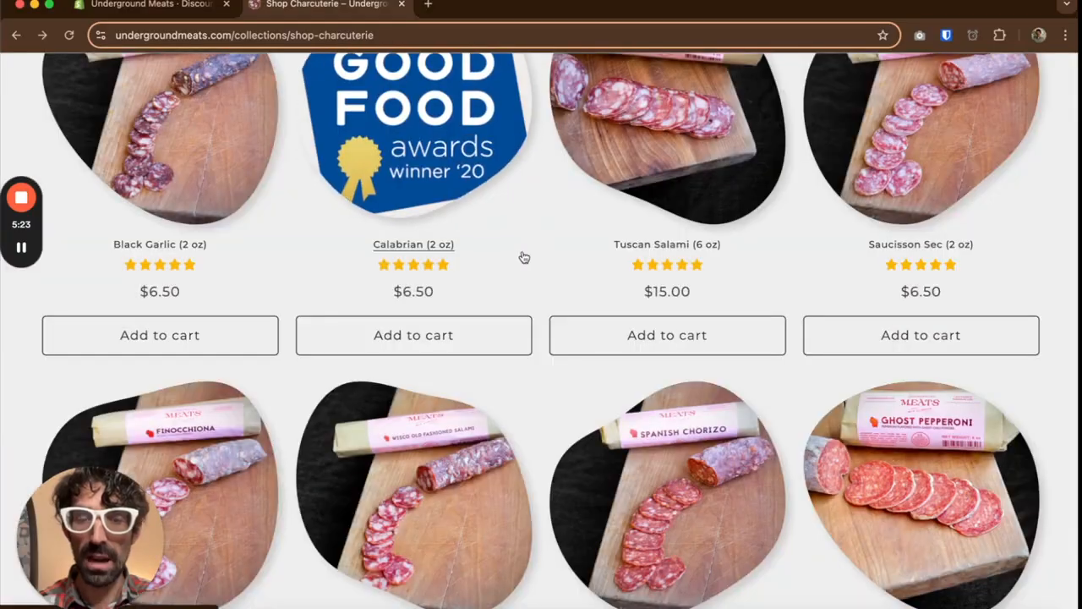
Step: Add 'Nduja Spread (3 oz) to the cart and check which discount is applied to it
scroll(524, 257, down, 2)
scroll(523, 256, down, 5)
scroll(523, 256, up, 8)
scroll(522, 257, down, 9)
scroll(523, 256, down, 5)
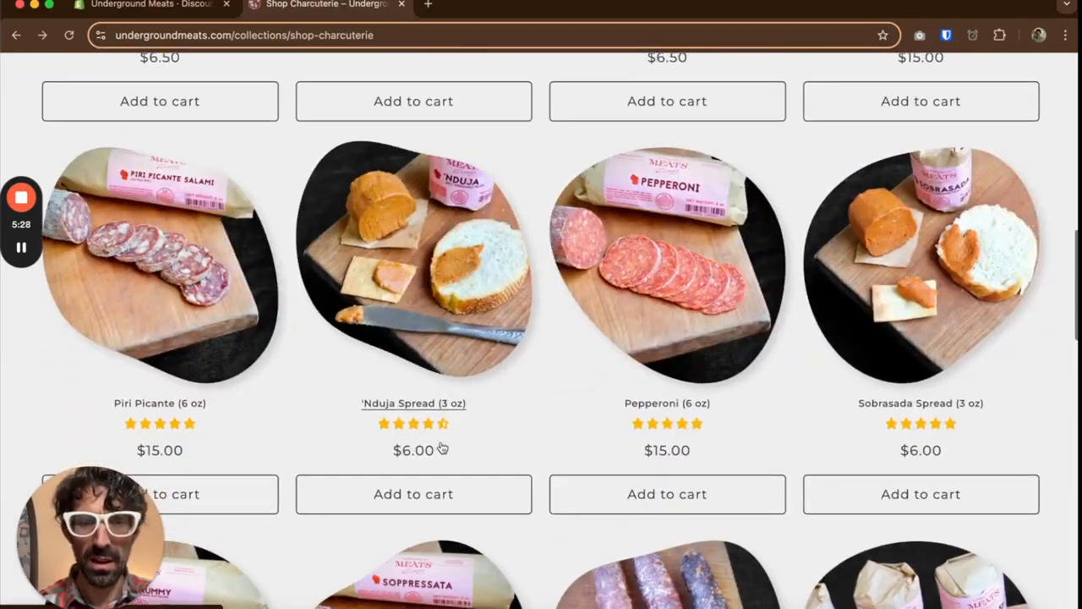
click(436, 495)
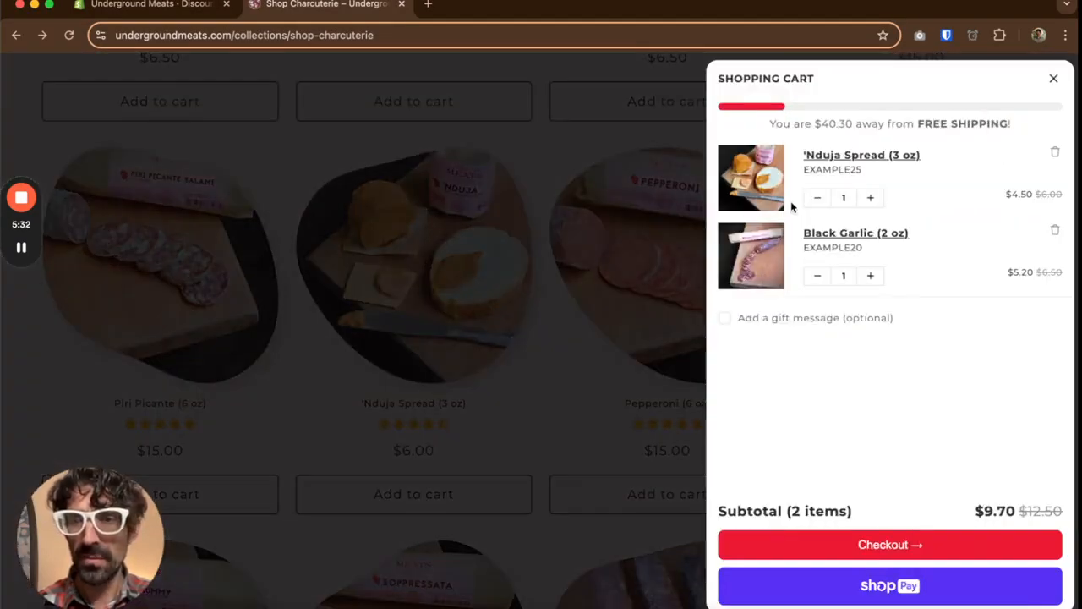
double_click(843, 169)
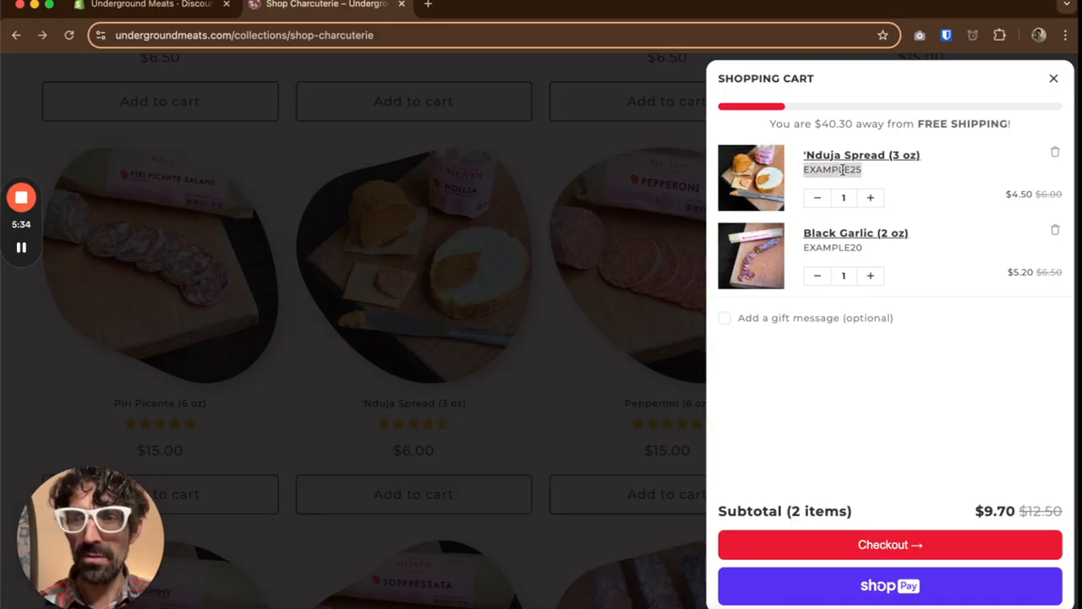
click(563, 385)
Step: Add Nothing But The Hits to the cart and check its applied discount and reduced price
scroll(562, 385, down, 5)
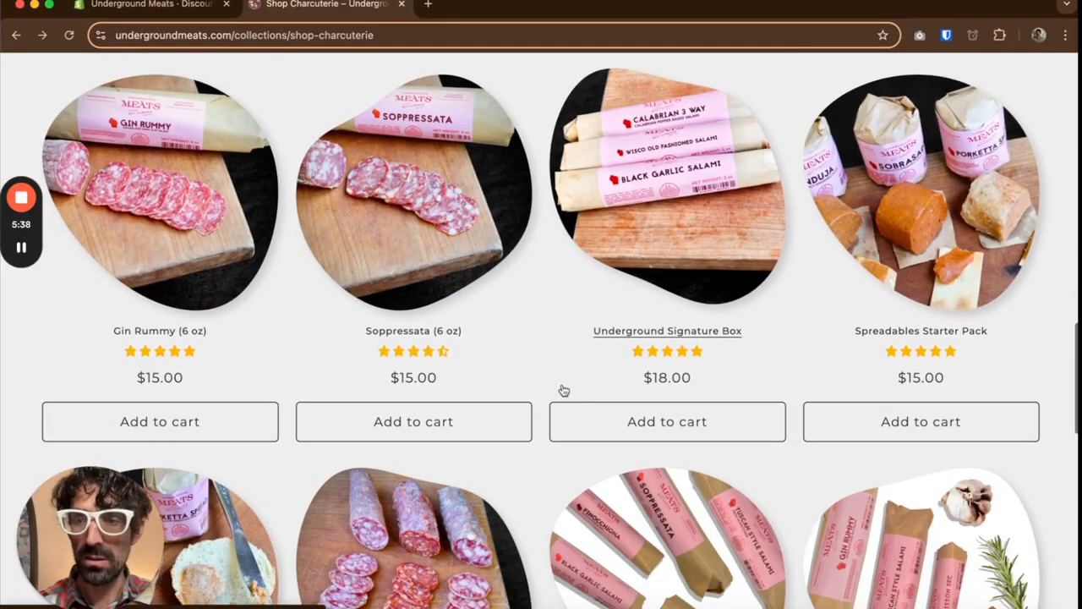
scroll(564, 390, down, 4)
scroll(564, 390, down, 1)
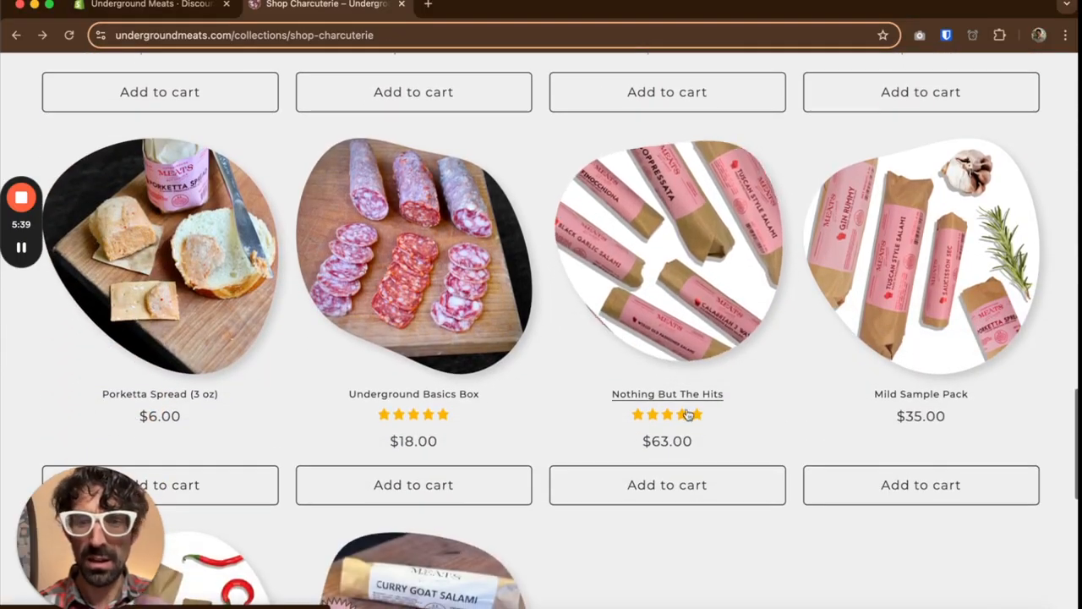
click(709, 482)
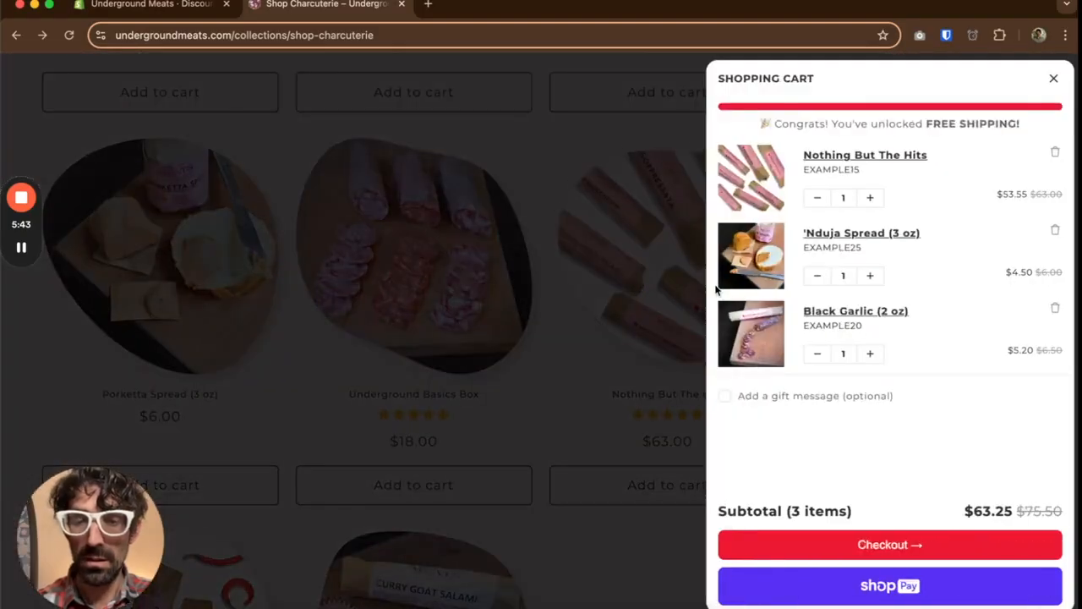
double_click(836, 172)
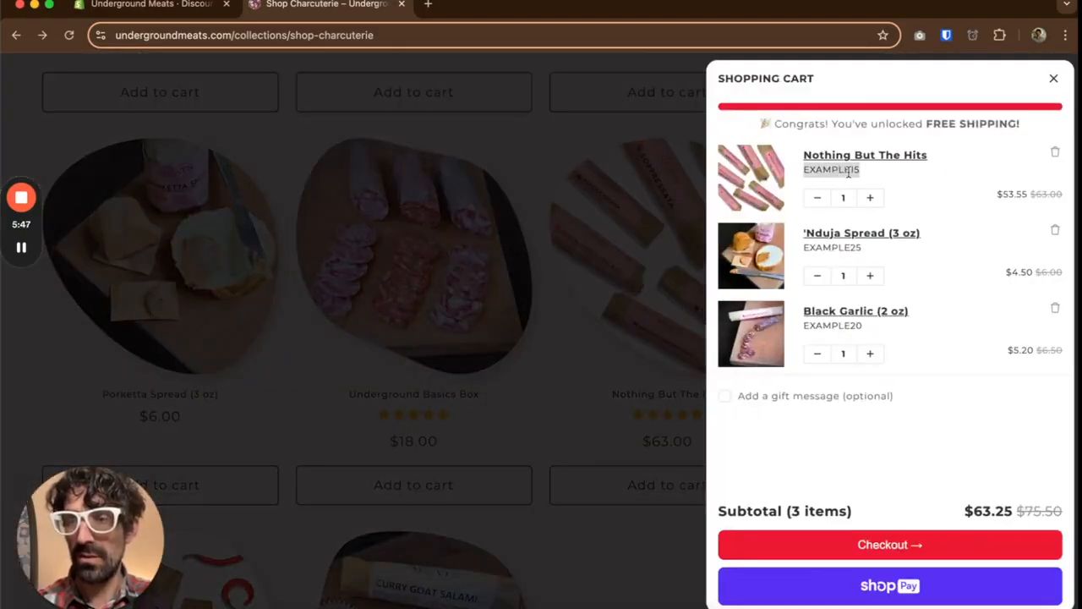
drag(1047, 194, 999, 193)
click(546, 368)
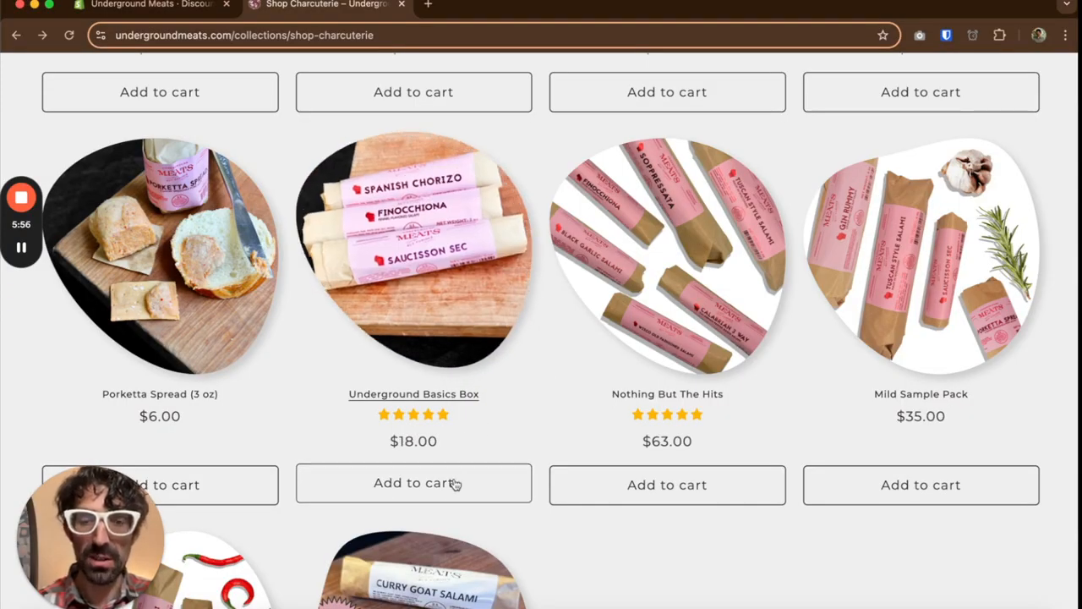
Step: Add the untagged Curry Goat Salami (2oz) to the cart, check it for a discount, and return to the start of the collection
scroll(454, 484, down, 4)
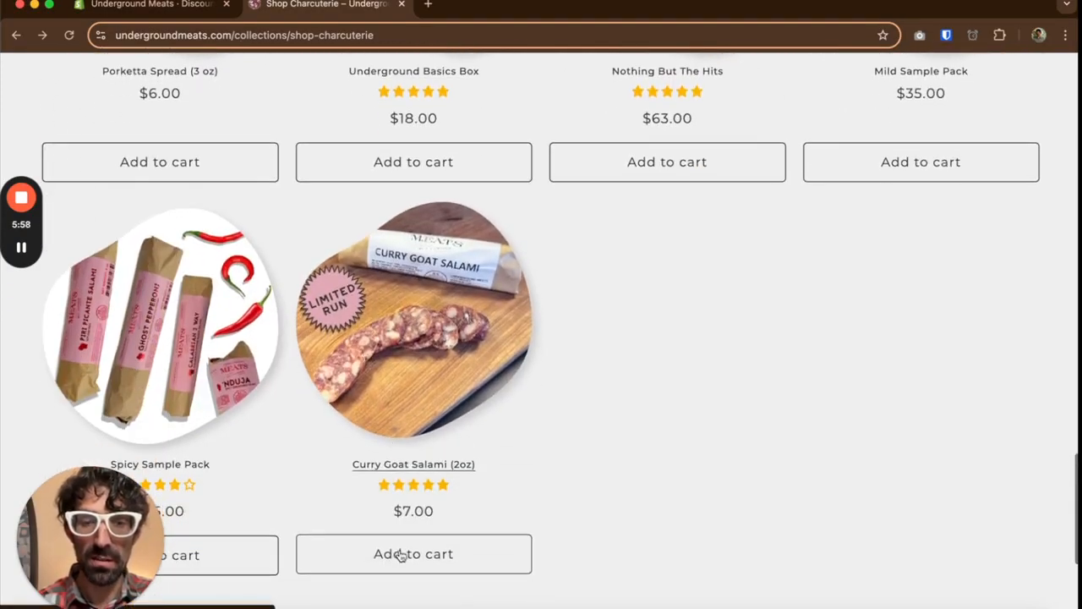
click(402, 555)
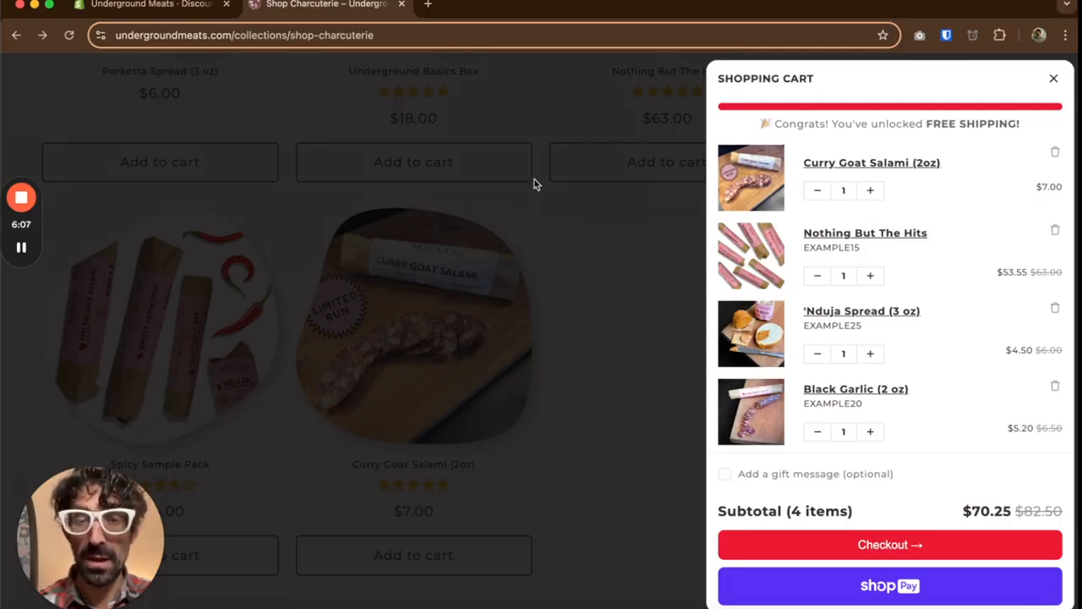
click(555, 319)
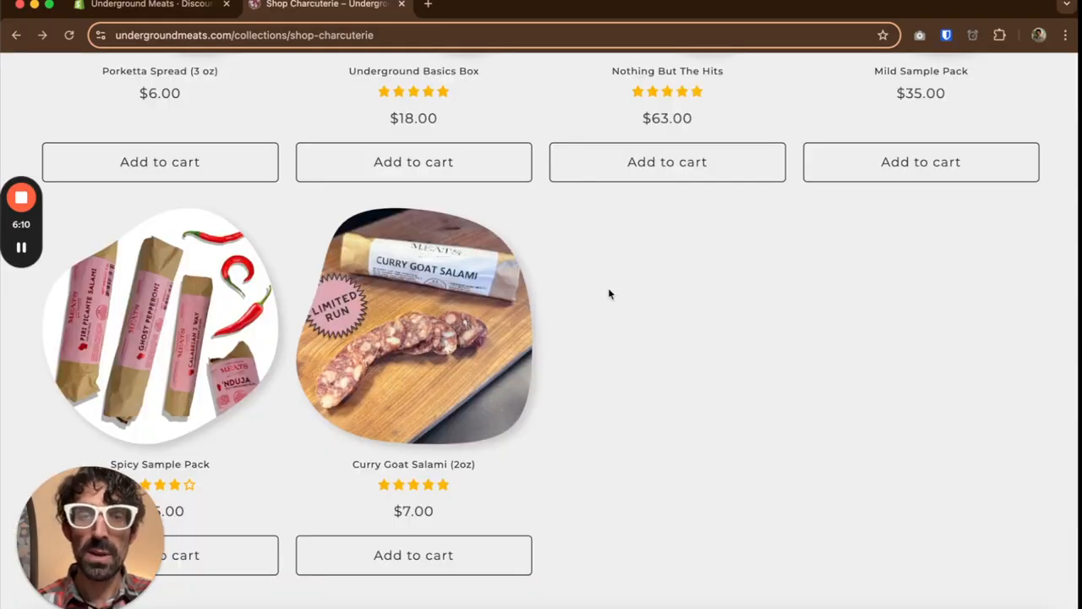
scroll(608, 287, up, 10)
scroll(610, 293, up, 8)
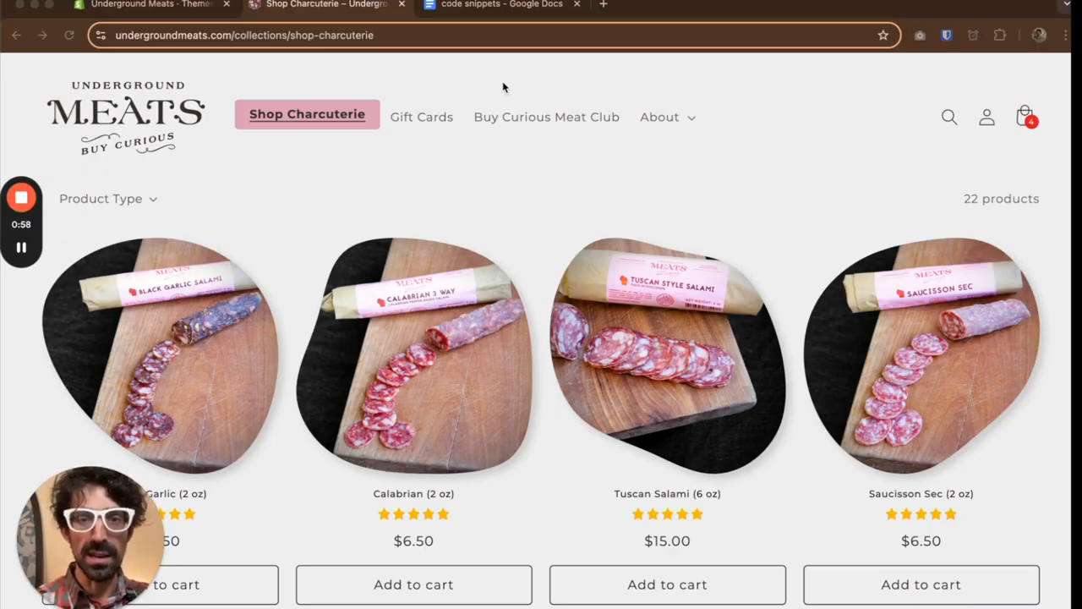
Step: Switch to the Shopify admin and open the code editor for the current theme, Taste _ Main: MR (w/ gift guide)
click(150, 5)
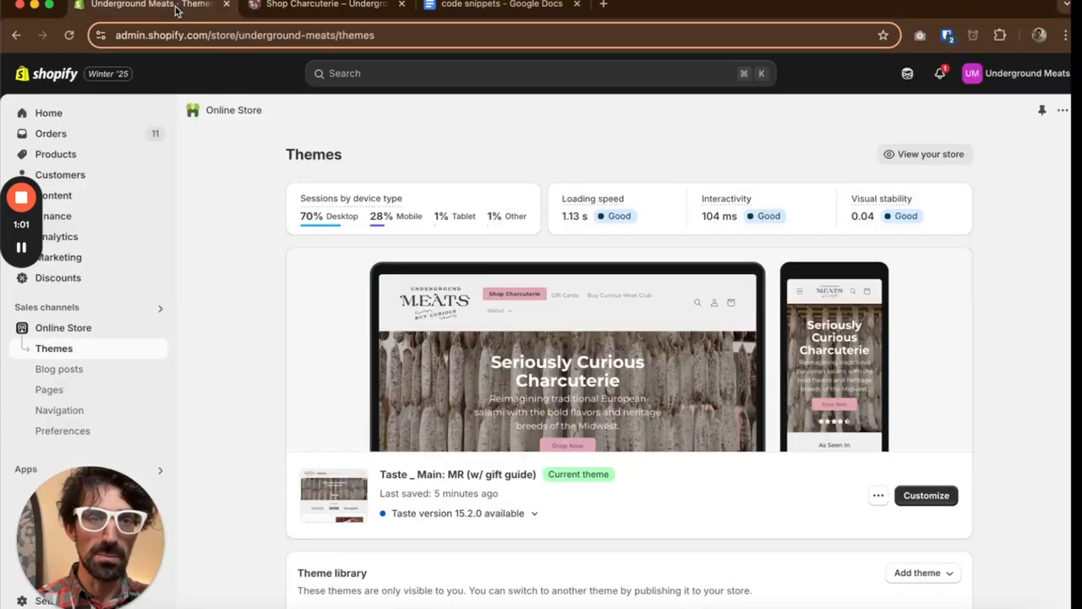
click(877, 498)
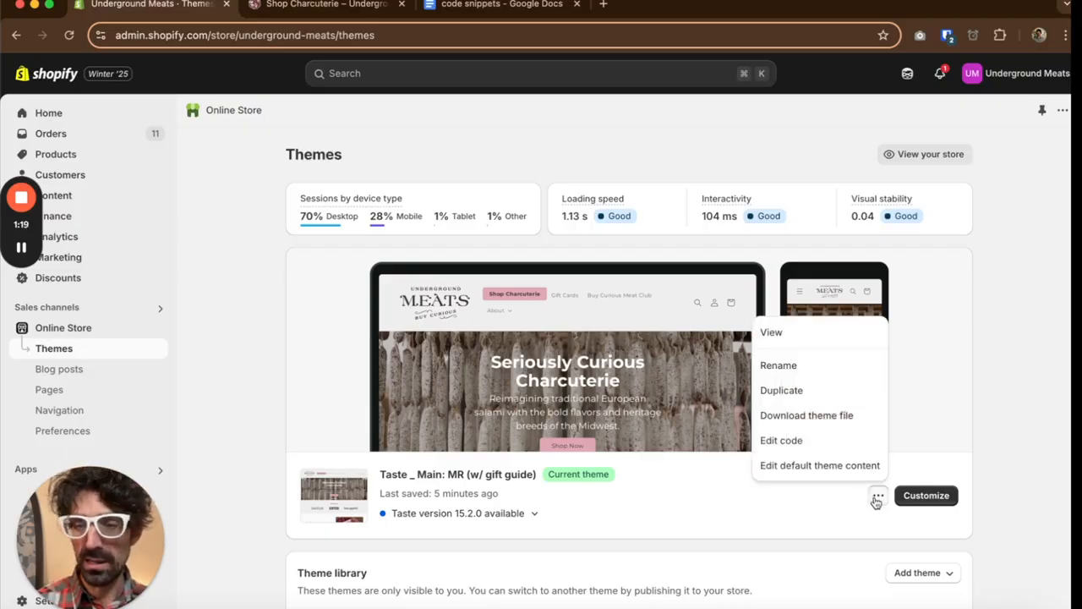
click(862, 441)
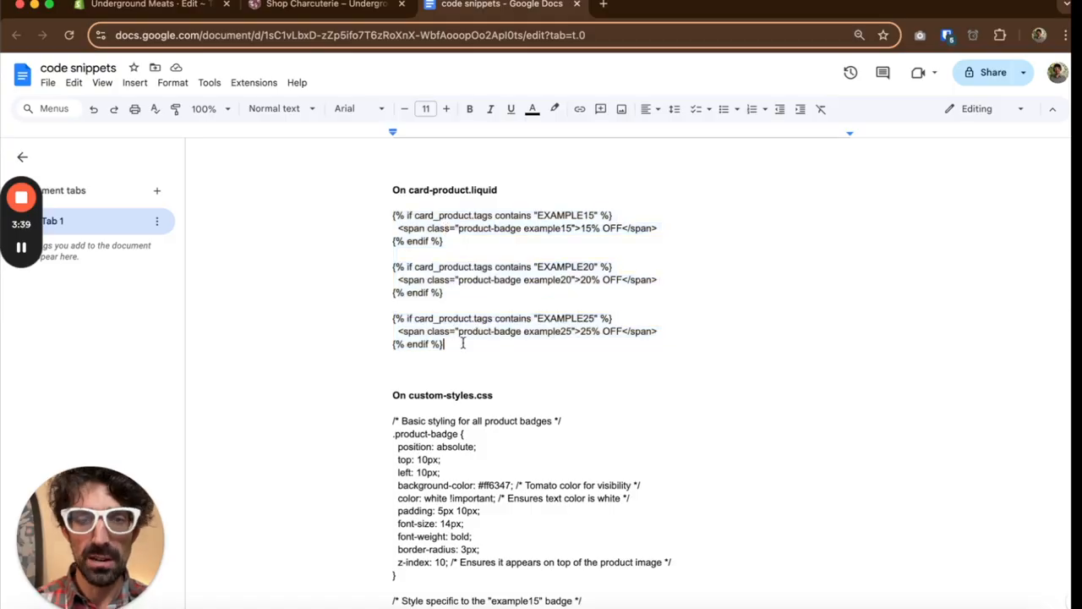
Step: Copy the EXAMPLE15, EXAMPLE20 and EXAMPLE25 badge snippets for card-product.liquid from the code snippets document in Google Docs
drag(443, 345, 382, 218)
key(super+c)
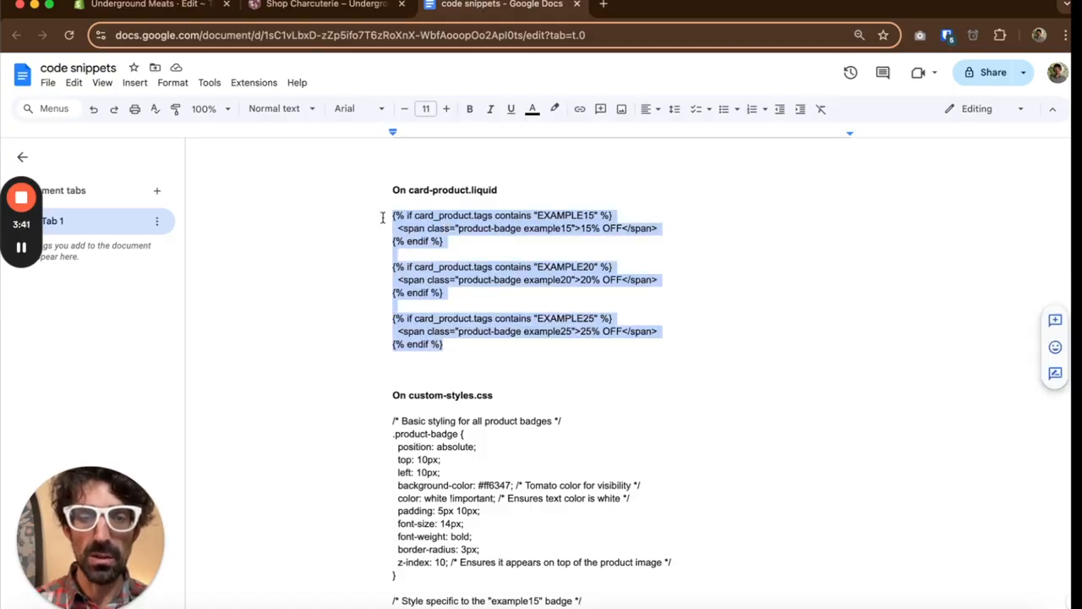
drag(505, 190, 409, 186)
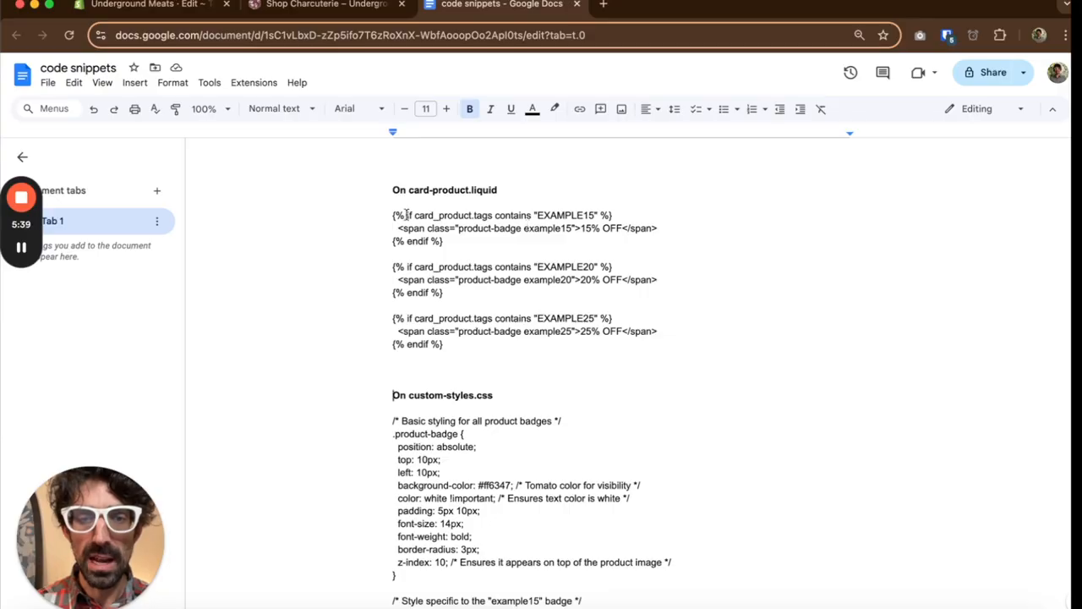
Step: Review the tag conditions in the EXAMPLE15 and EXAMPLE20 badge snippets and the label text of the EXAMPLE15 badge
double_click(482, 215)
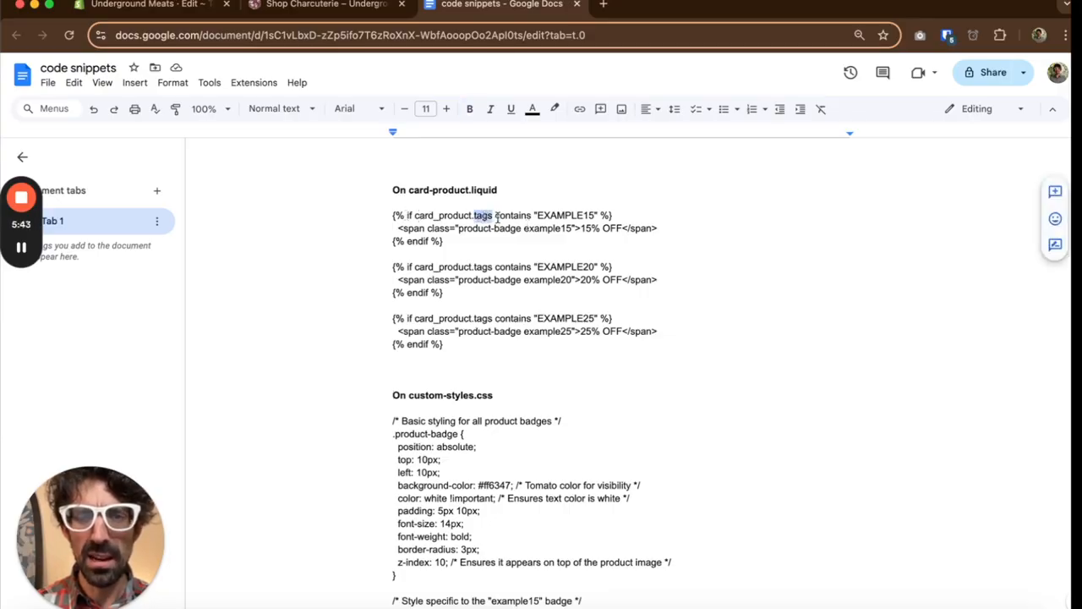
double_click(562, 216)
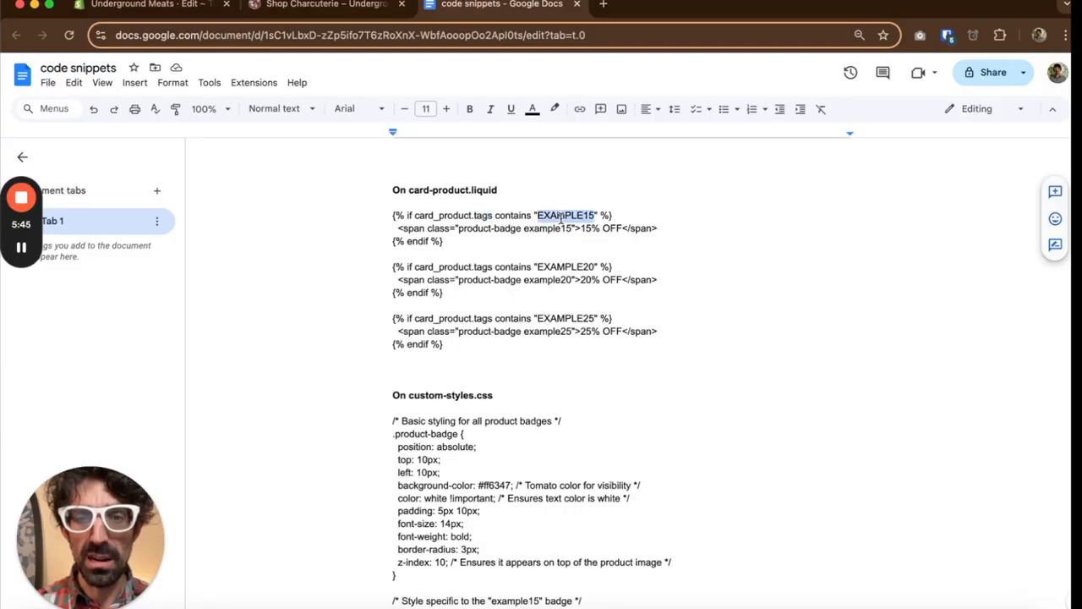
drag(622, 228, 578, 228)
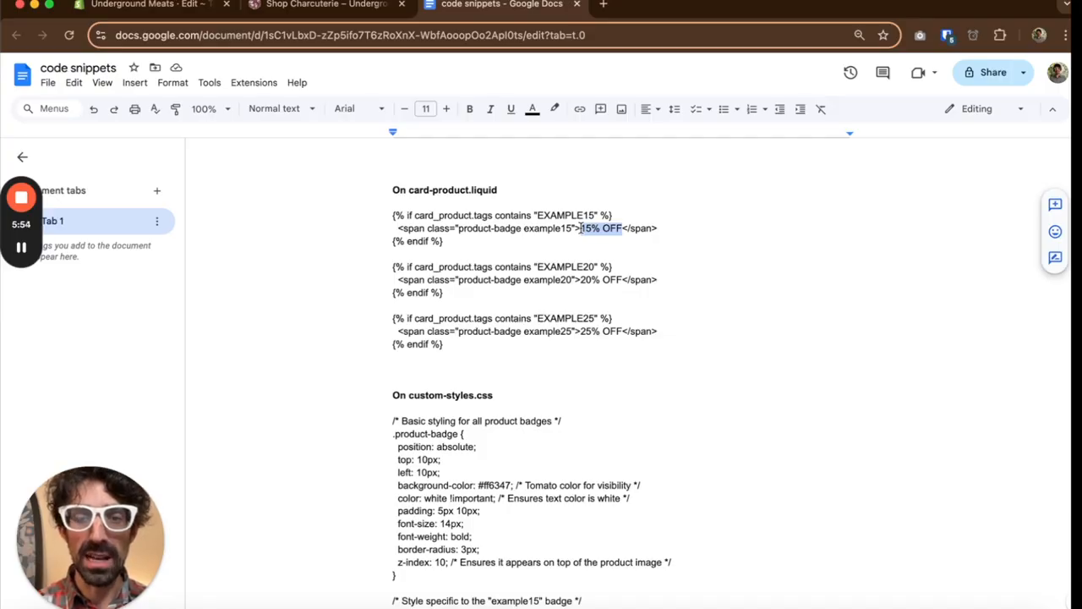
double_click(570, 265)
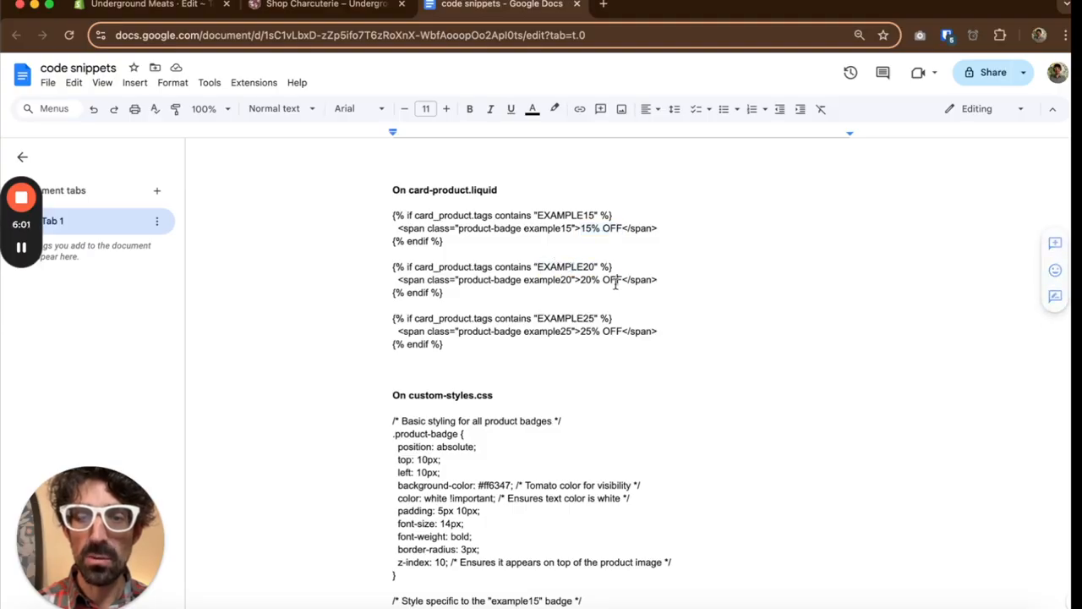
Step: Review the label text of the EXAMPLE20 and EXAMPLE25 badge snippets
double_click(612, 280)
click(591, 334)
key(shift+Right)
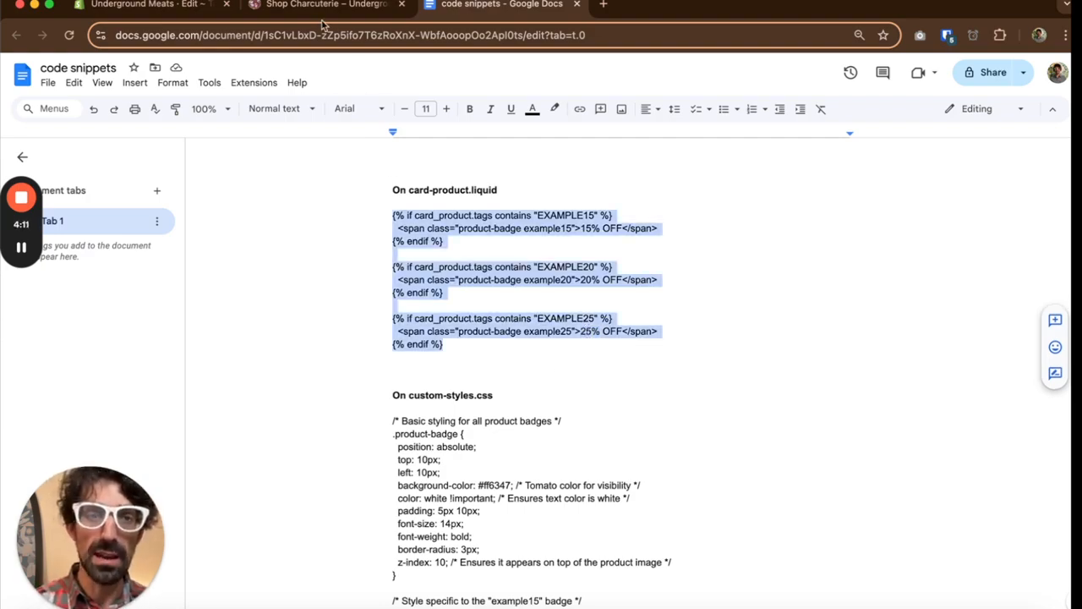
Step: Paste the three copied badge snippets at blank line 215 of card-product.liquid in the Shopify code editor and save the file
click(148, 5)
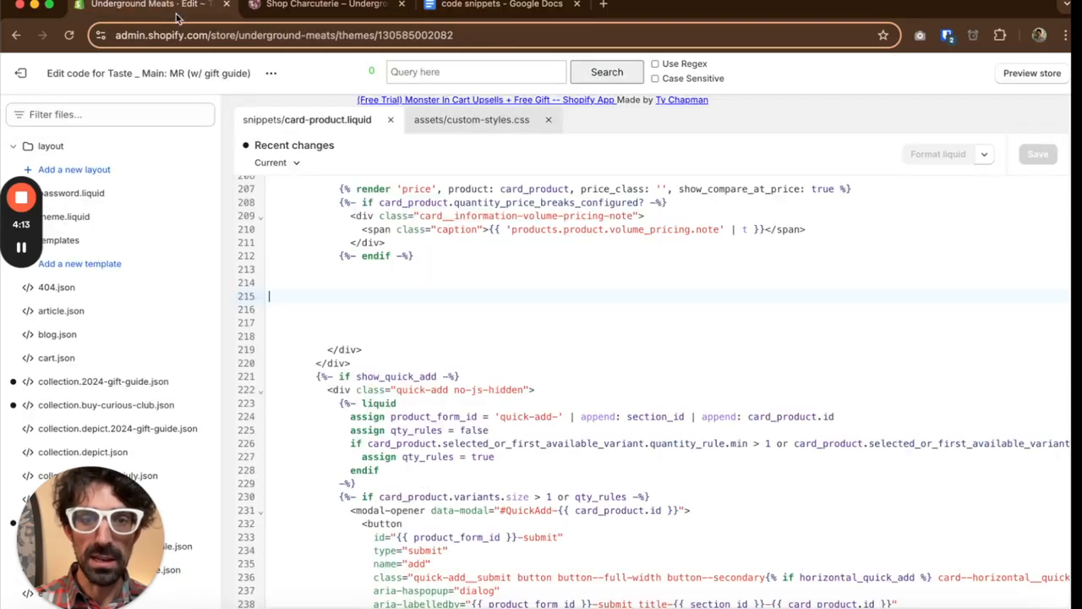
click(247, 301)
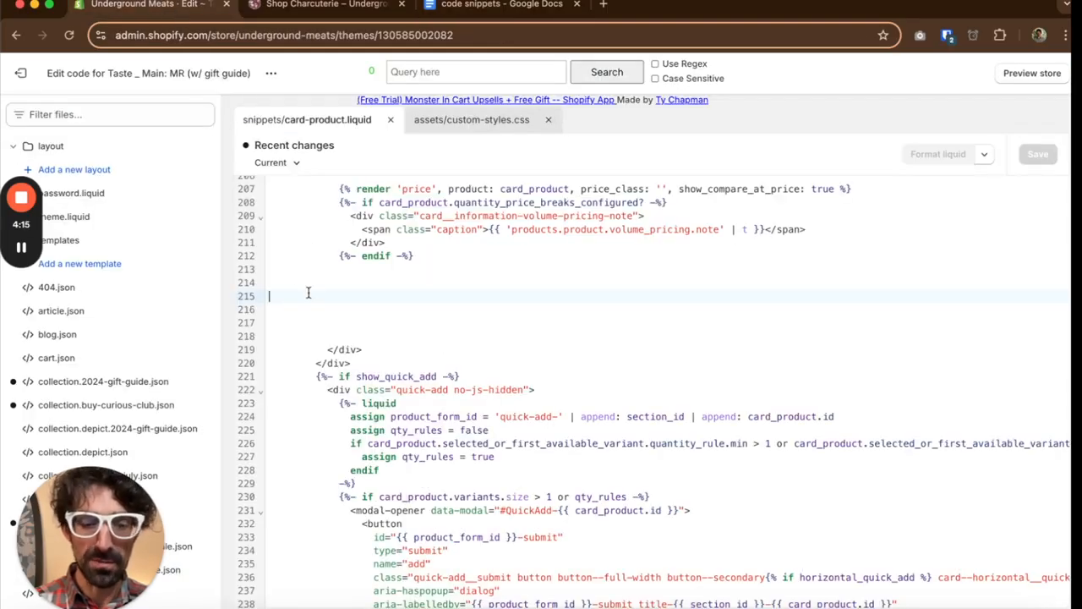
key(super+v)
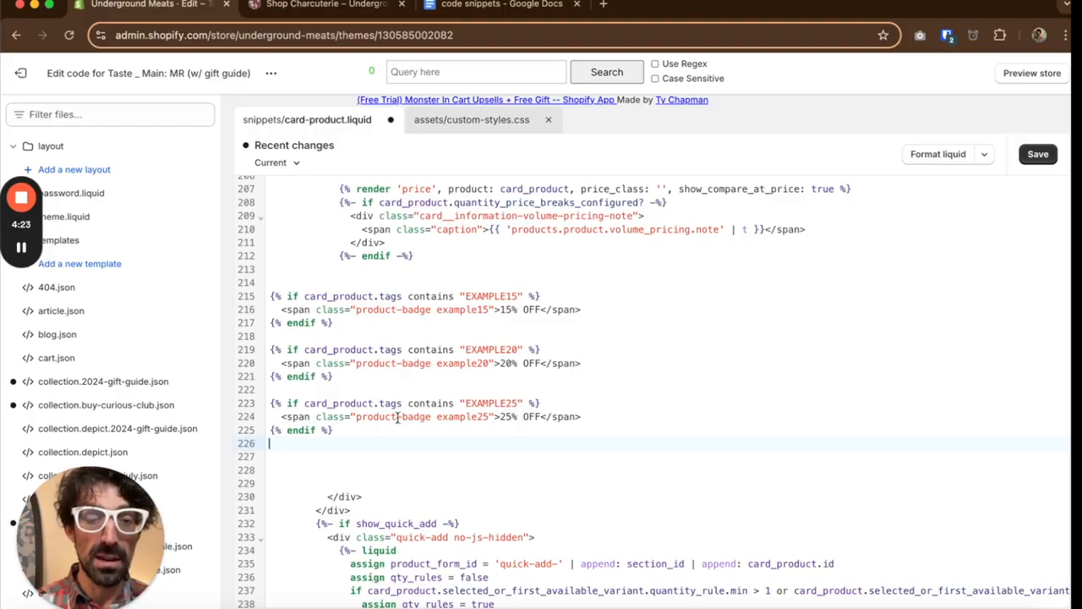
key(super+s)
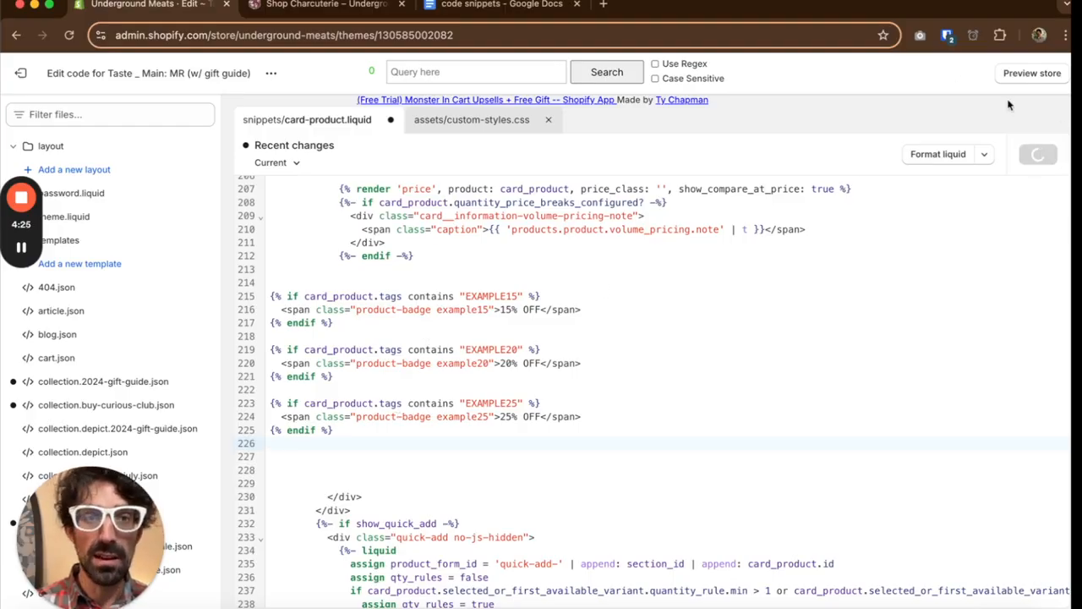
Step: Reload the Shop Charcuterie collection on the storefront and check the discount labels on the product cards
click(345, 5)
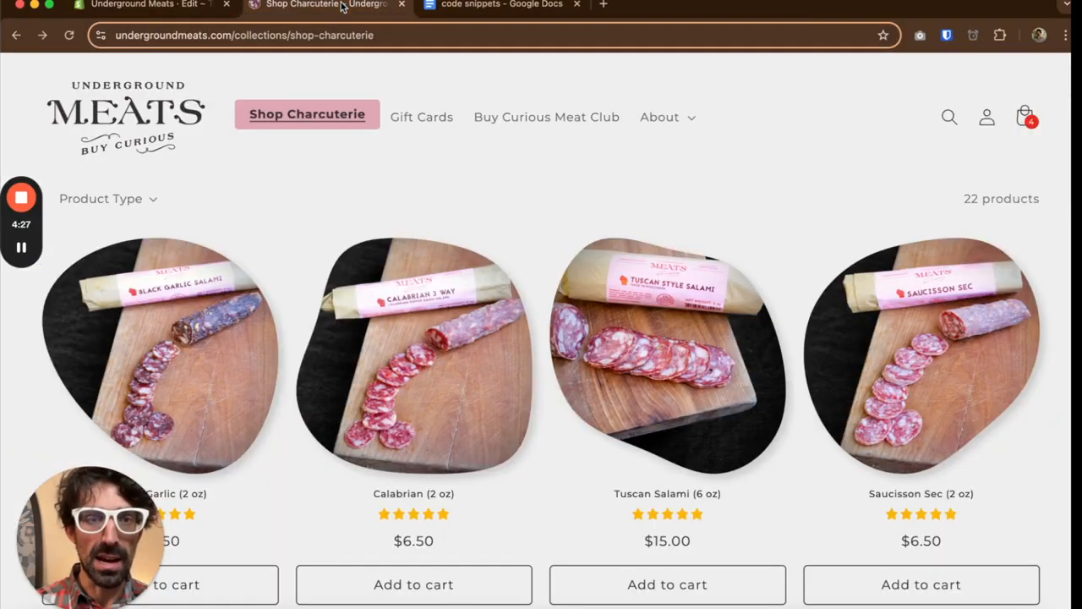
key(super+r)
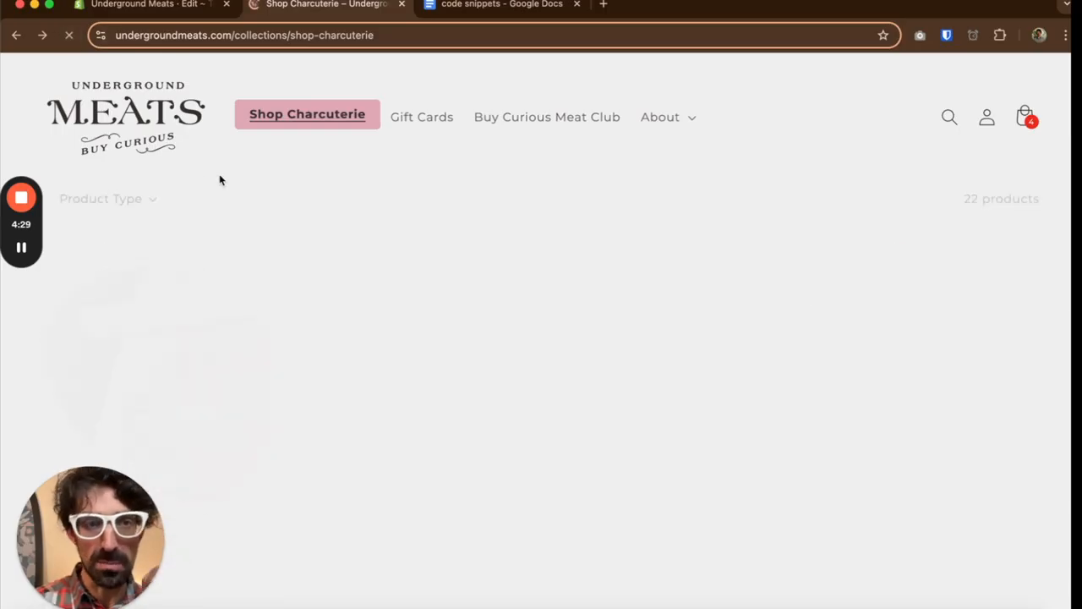
scroll(425, 415, down, 3)
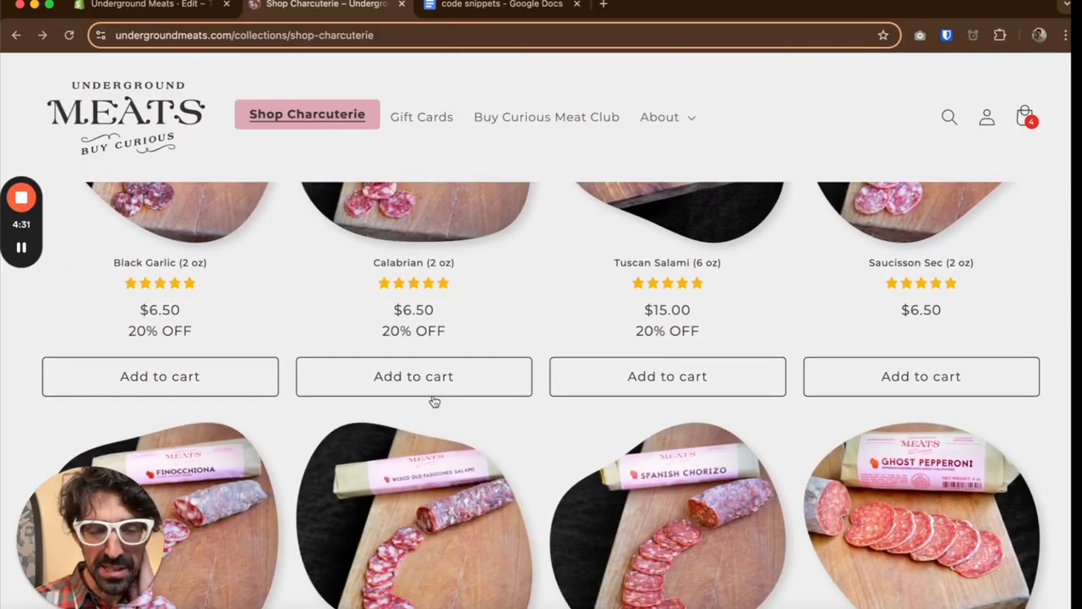
scroll(437, 341, up, 3)
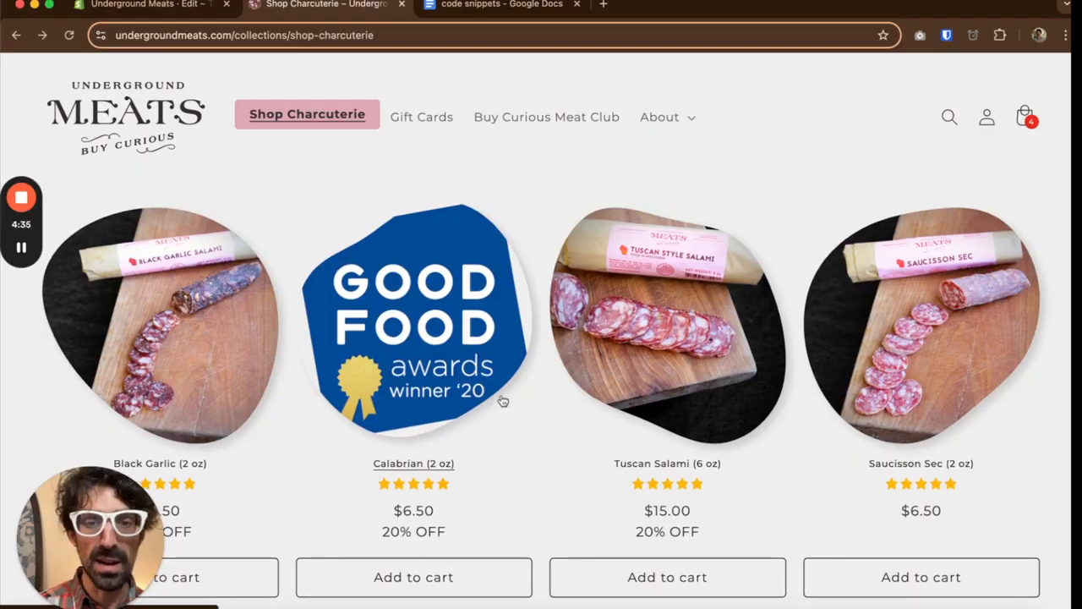
scroll(503, 482, down, 2)
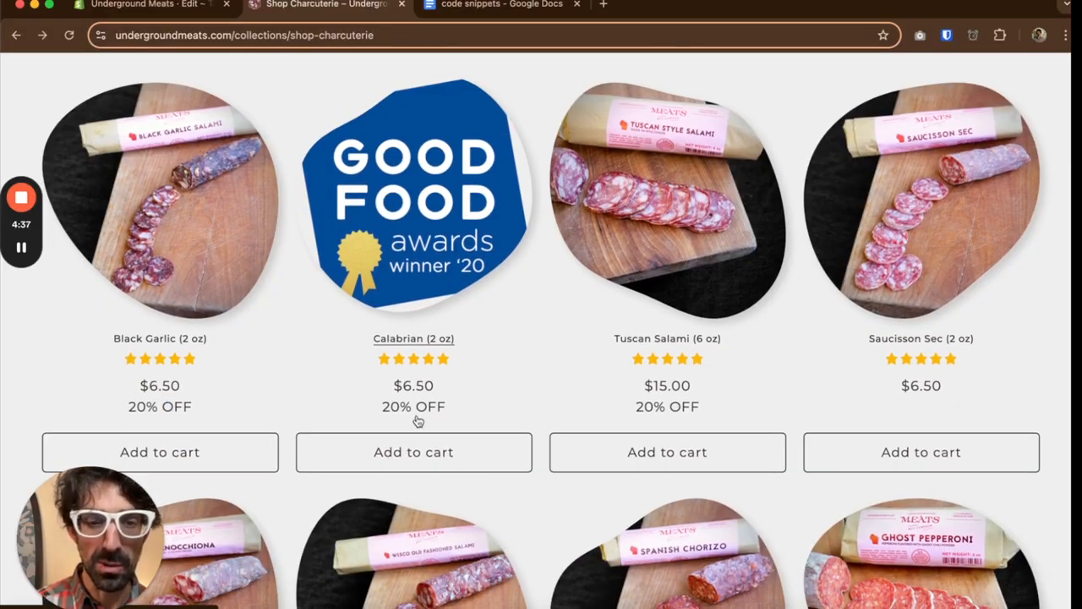
scroll(418, 421, down, 8)
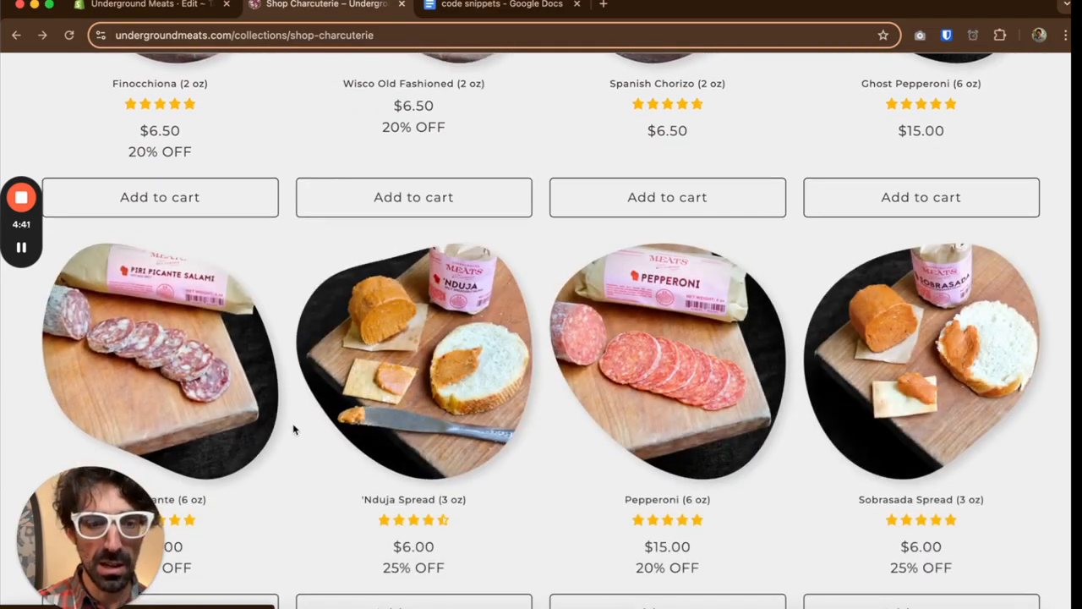
scroll(295, 428, down, 2)
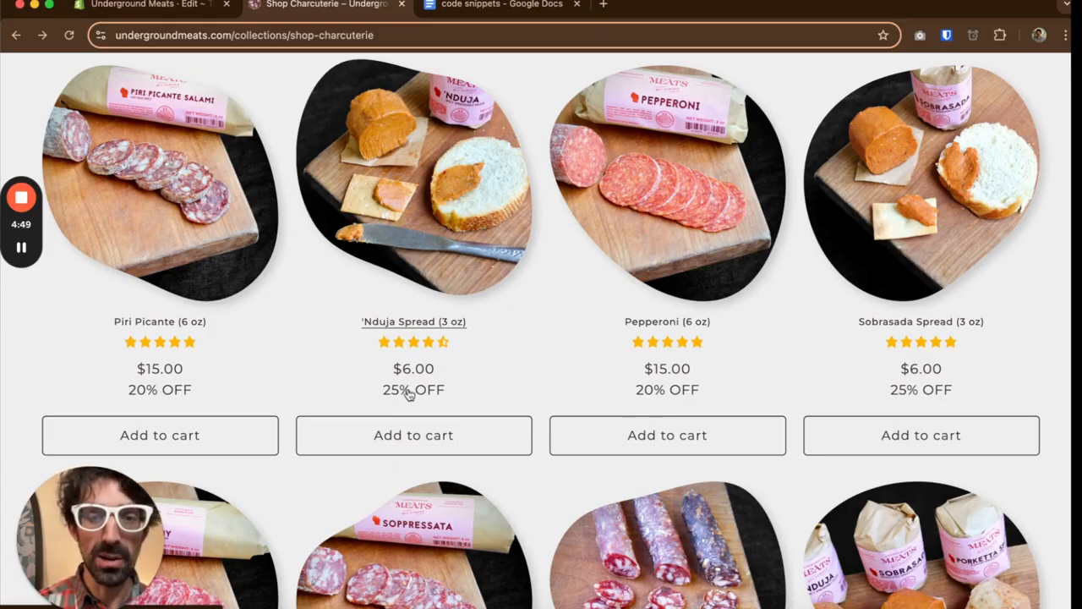
Step: In the code snippets document, compare the EXAMPLE15 badge's span class with the .product-badge.example15 selector in the custom-styles.css section
click(441, 7)
scroll(529, 423, down, 4)
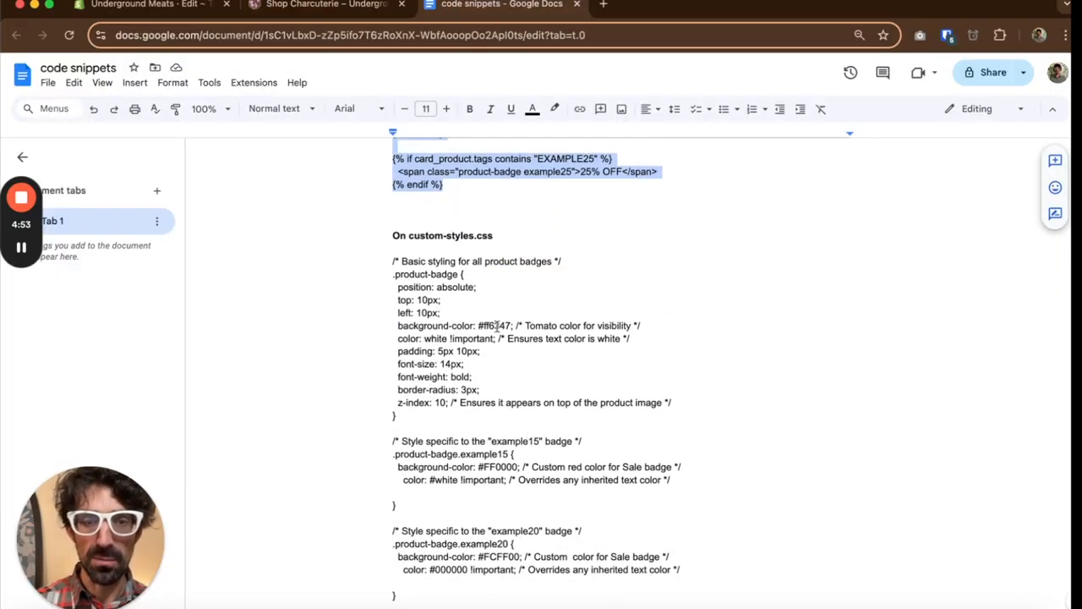
scroll(461, 247, down, 1)
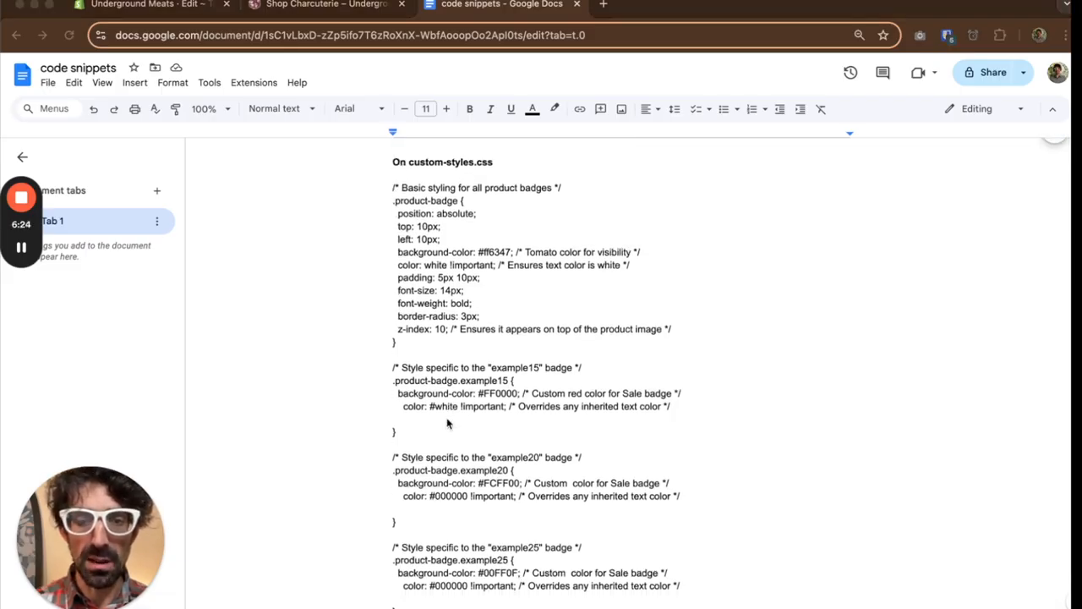
scroll(447, 422, down, 1)
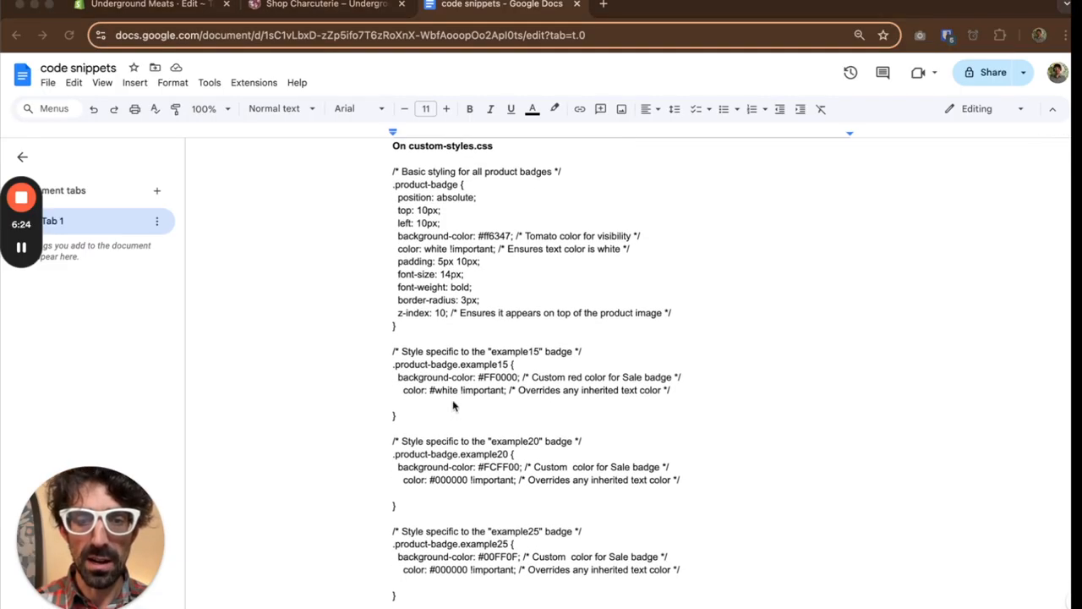
scroll(512, 337, up, 1)
drag(508, 368, 395, 366)
scroll(524, 203, up, 5)
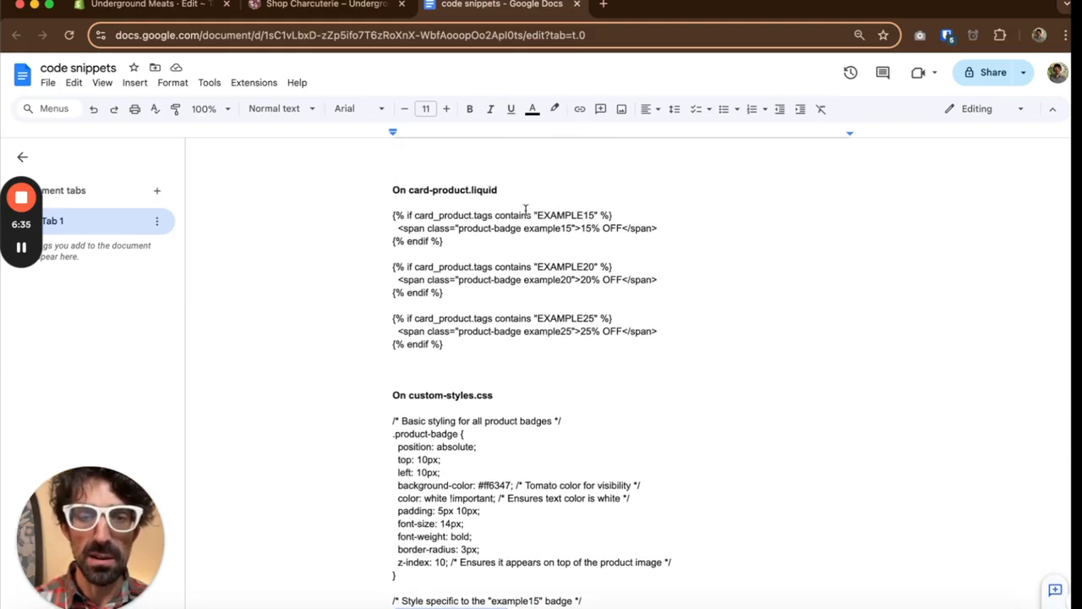
drag(458, 228, 572, 228)
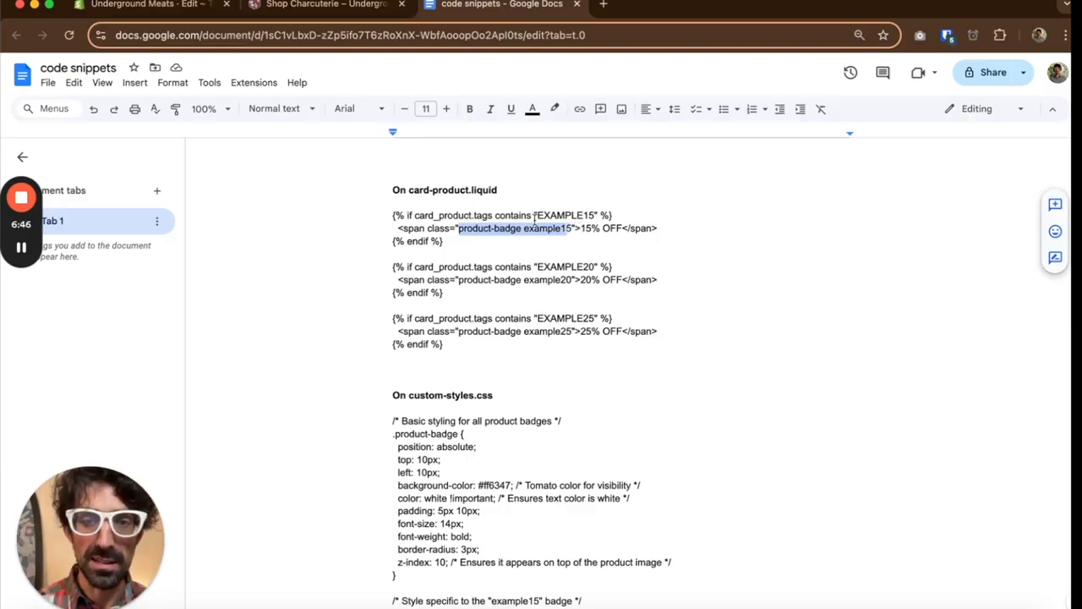
scroll(529, 218, down, 4)
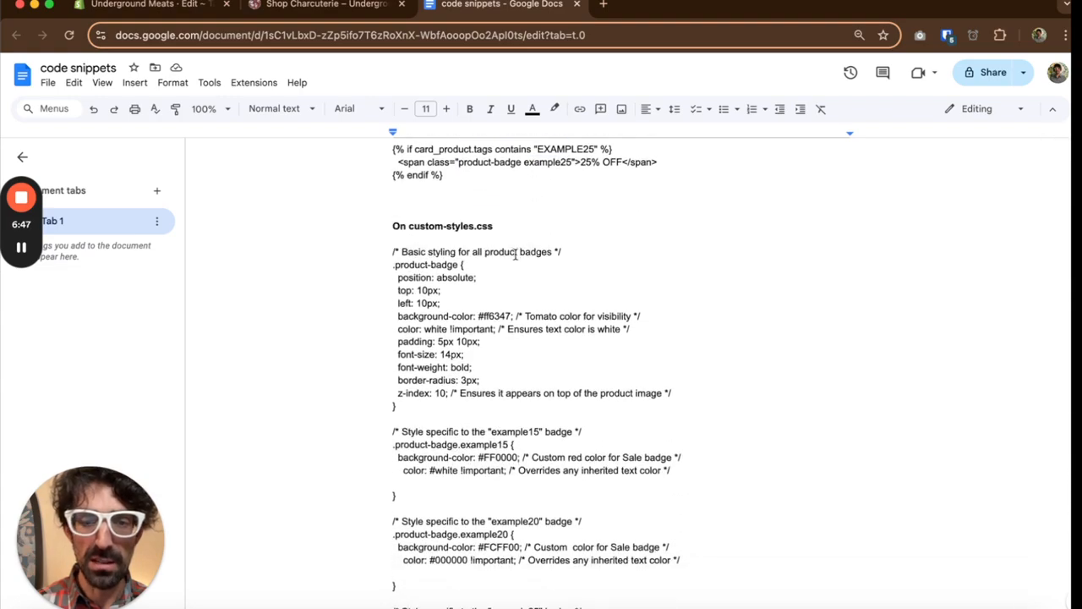
scroll(458, 434, down, 1)
triple_click(454, 420)
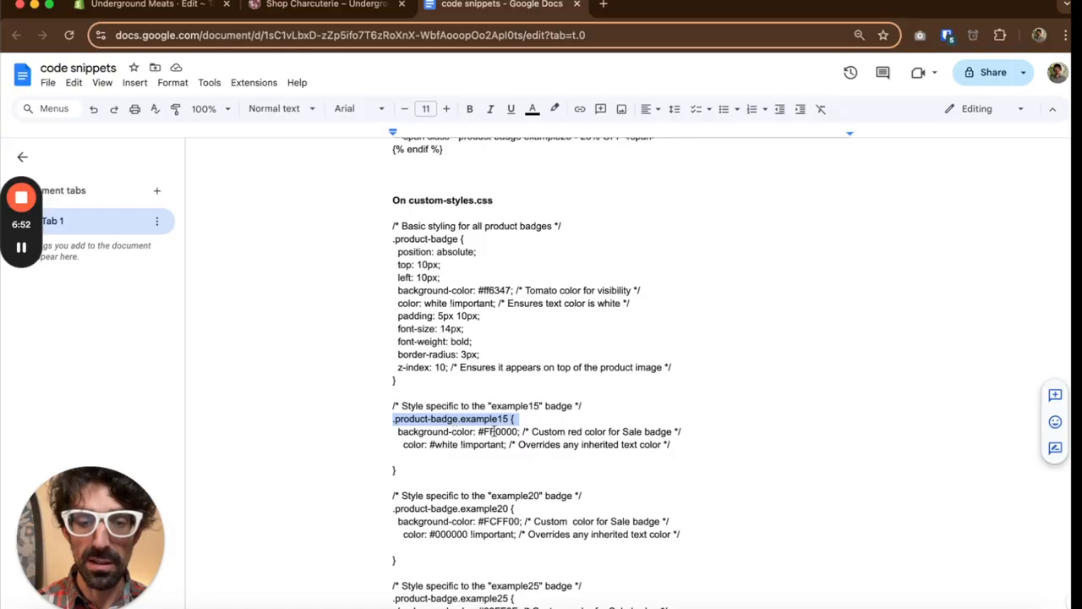
Step: Examine the background and text colour values in the example15 badge style and read through the remaining badge styles
double_click(494, 431)
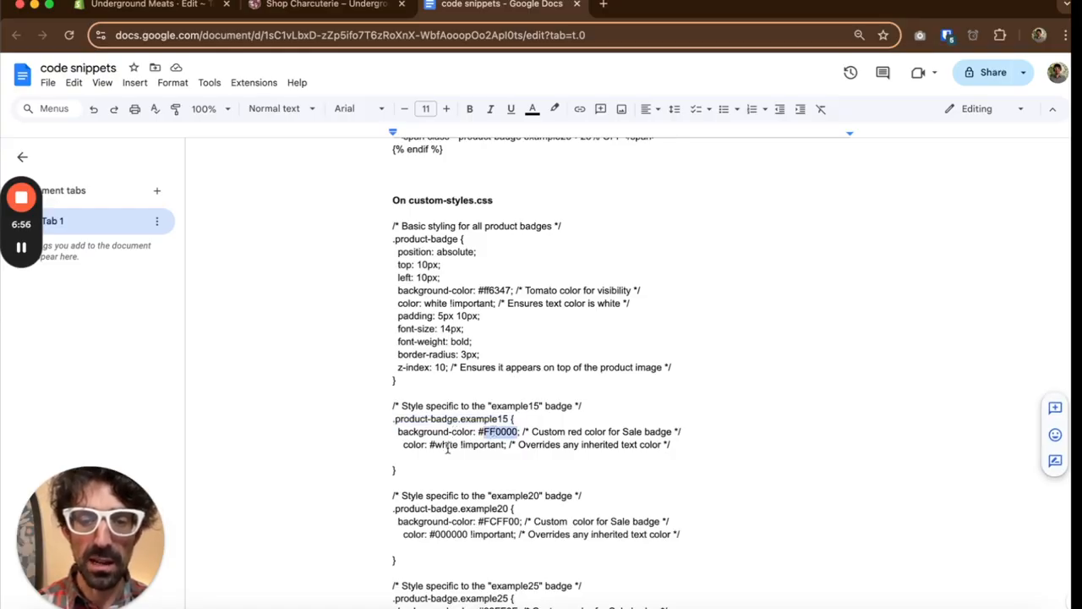
double_click(447, 445)
scroll(447, 449, down, 2)
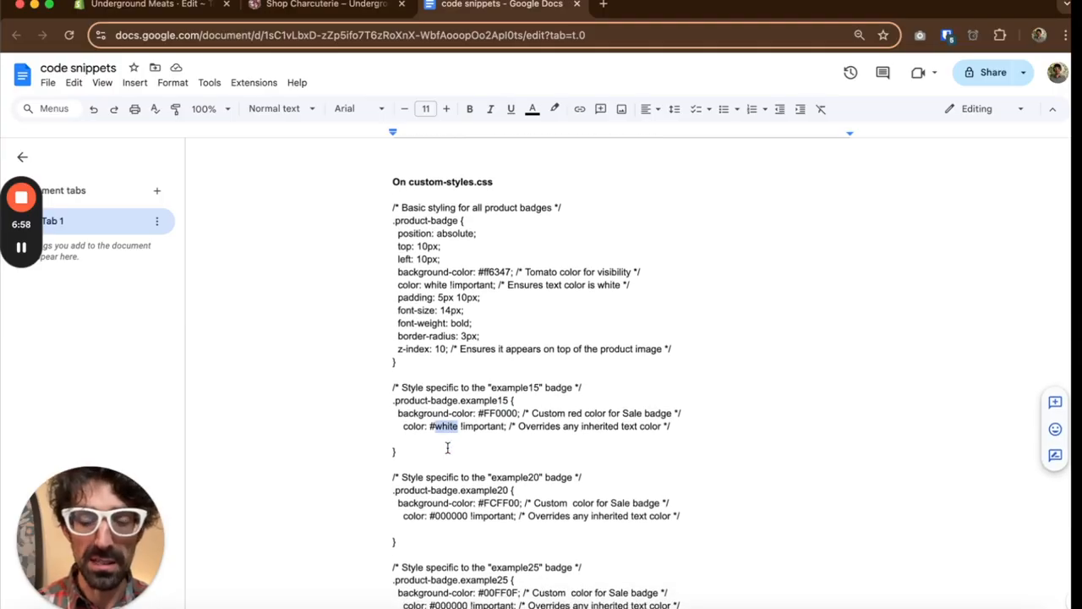
scroll(445, 438, down, 5)
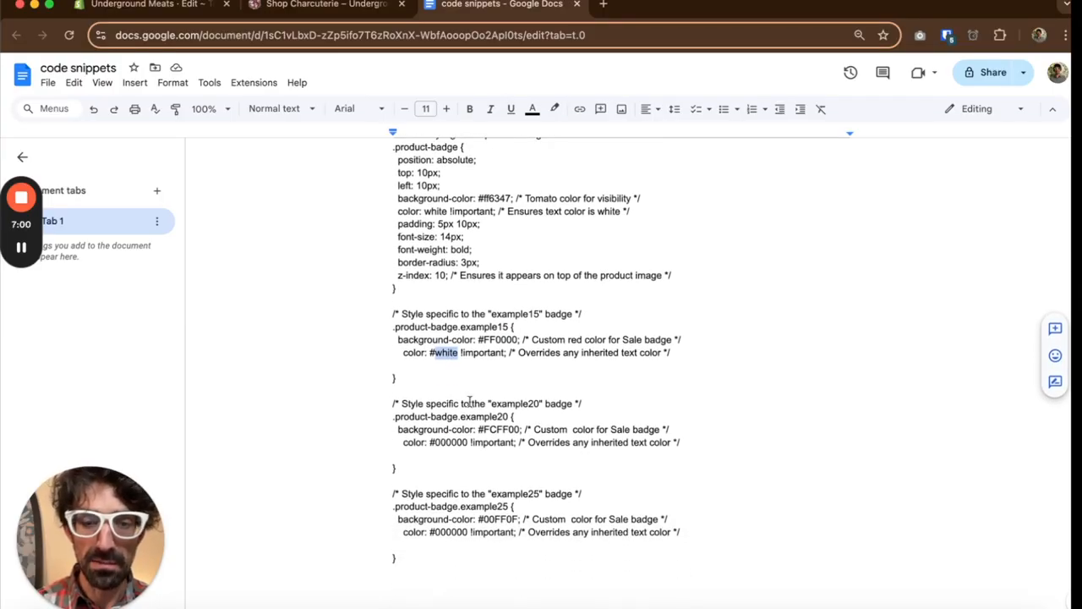
scroll(516, 491, up, 4)
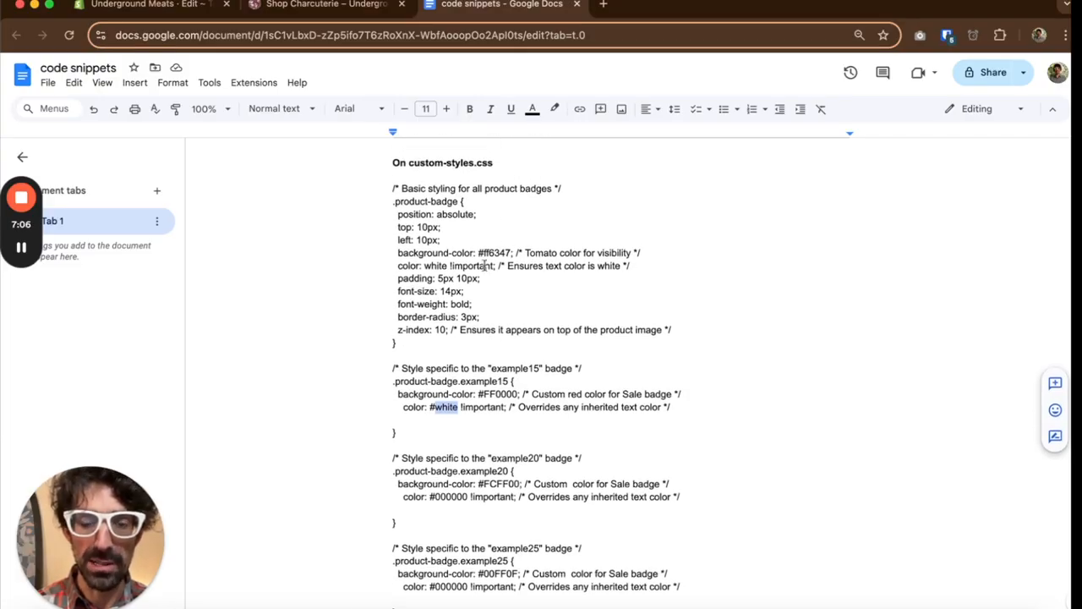
scroll(456, 394, down, 3)
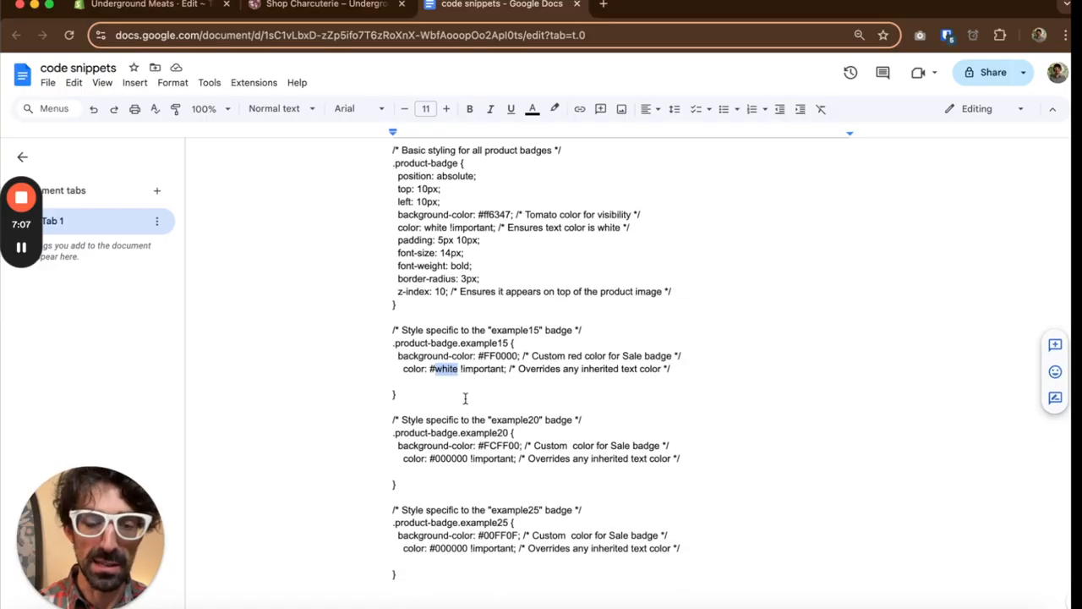
Step: Copy the whole custom-styles.css snippet, from the basic product badge styling through the example25 style
click(426, 572)
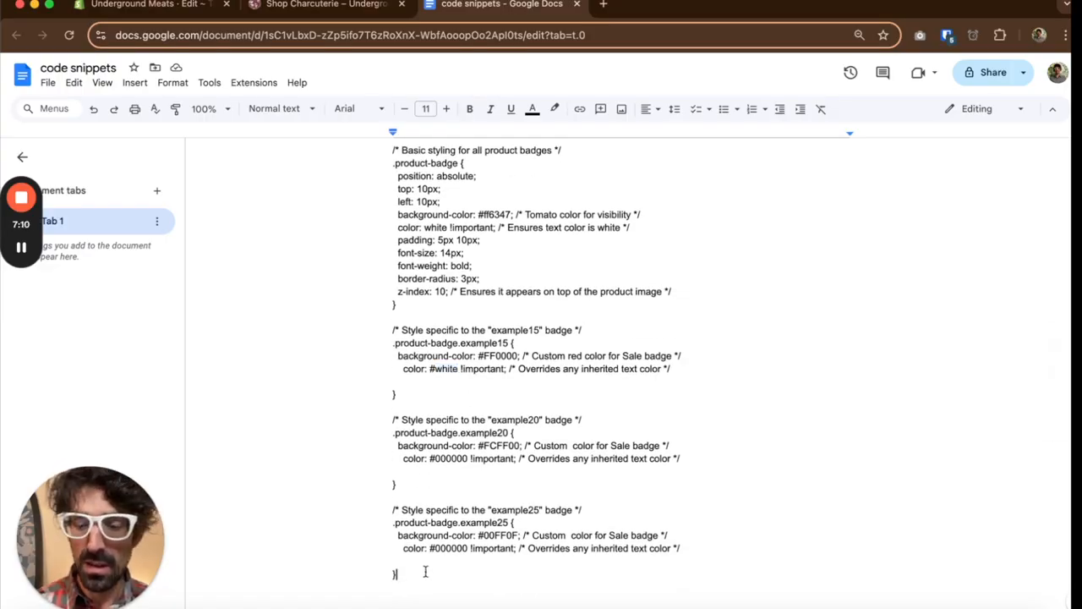
drag(425, 571, 392, 298)
key(super+c)
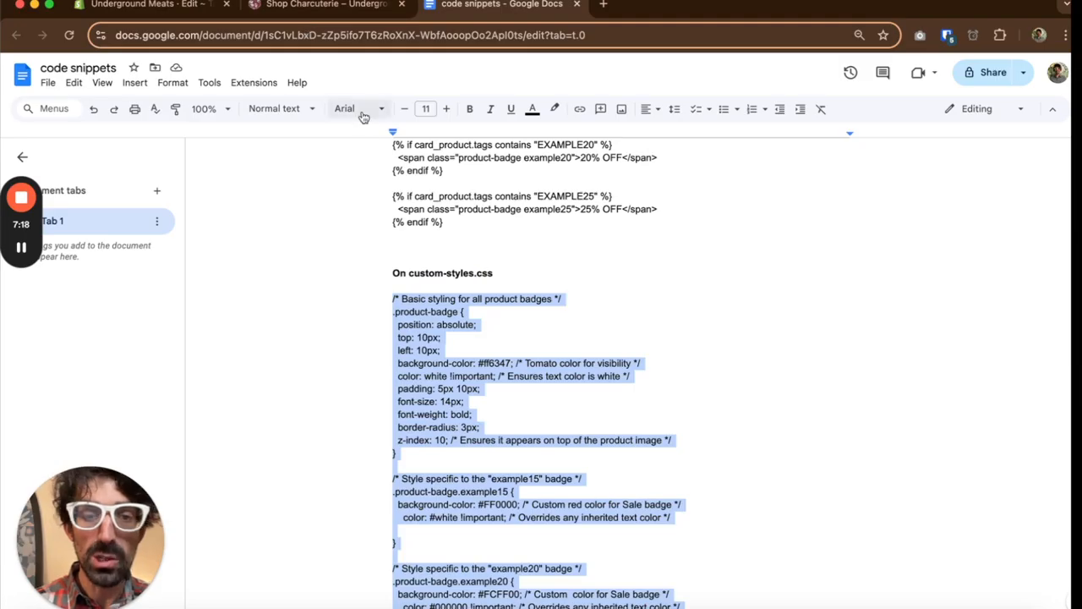
Step: Paste the copied badge styles at the end of assets/custom-styles.css in the Shopify code editor and save the file
click(183, 4)
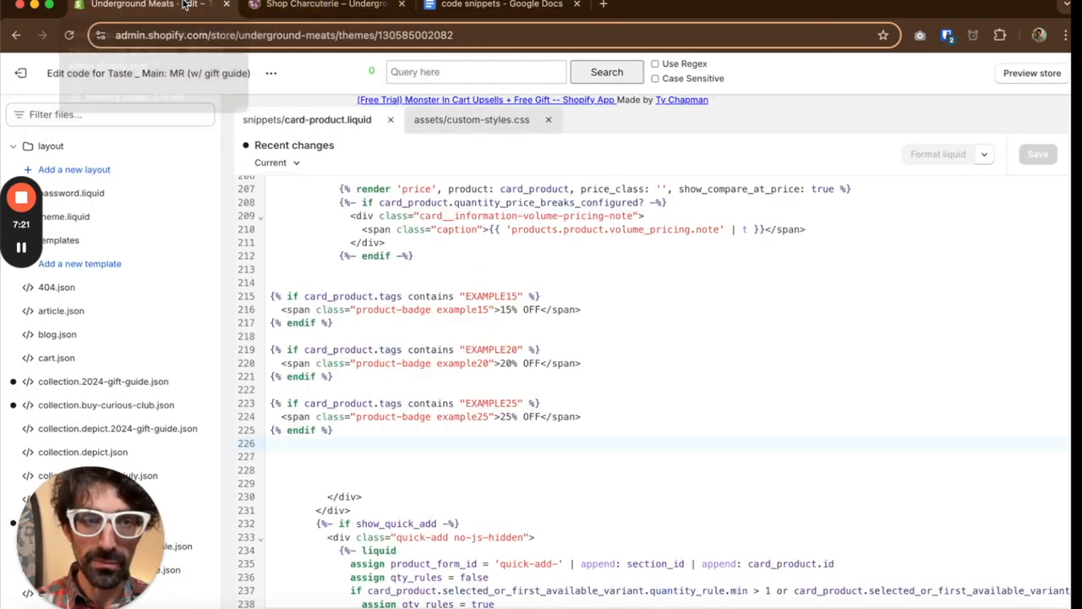
click(455, 121)
scroll(443, 317, down, 15)
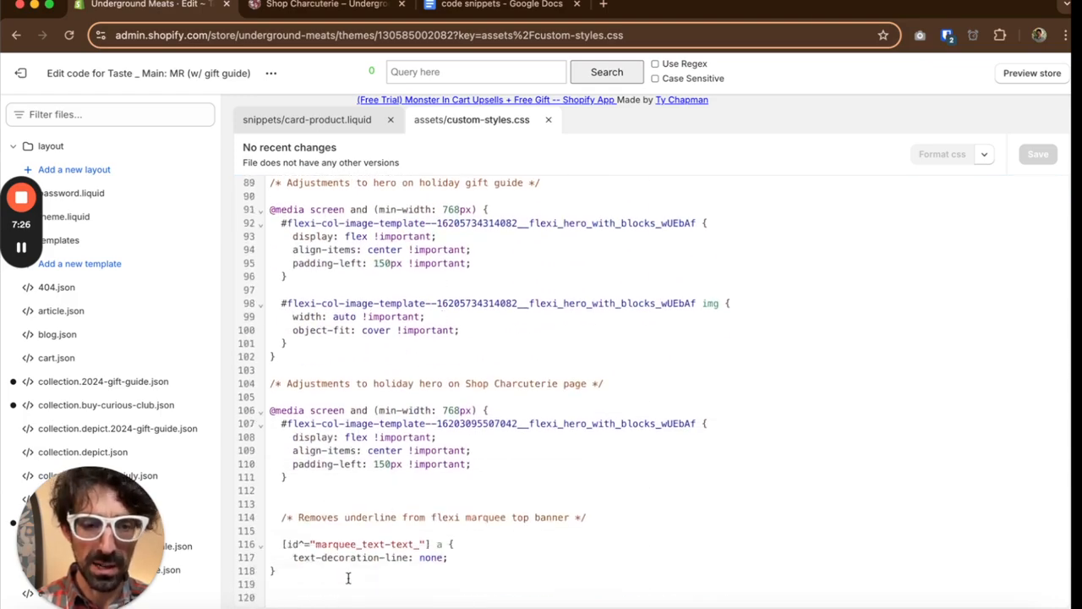
key(super+v)
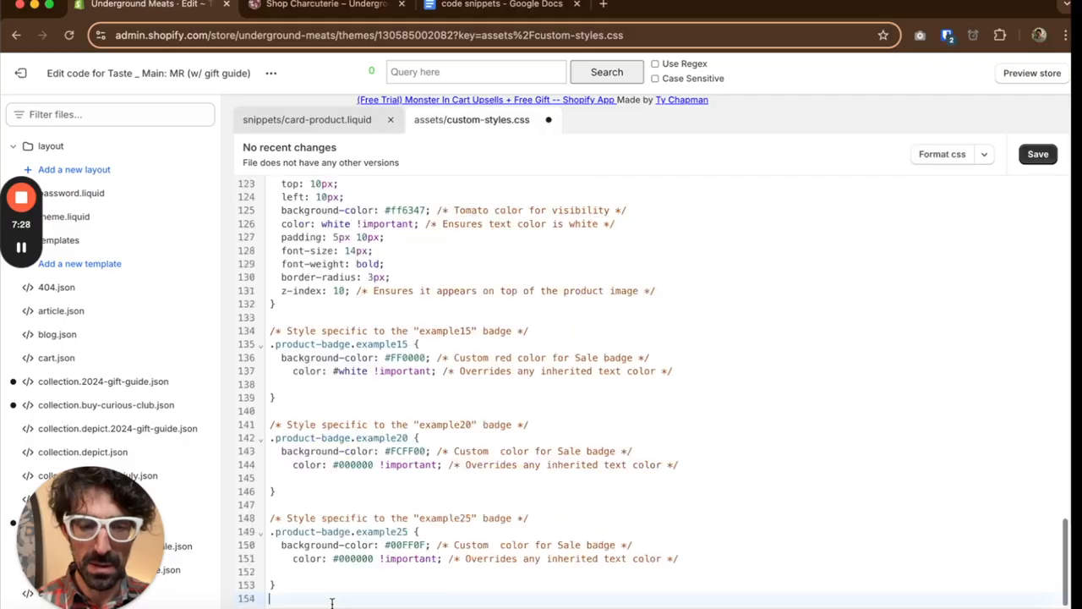
scroll(362, 382, up, 2)
scroll(364, 385, up, 4)
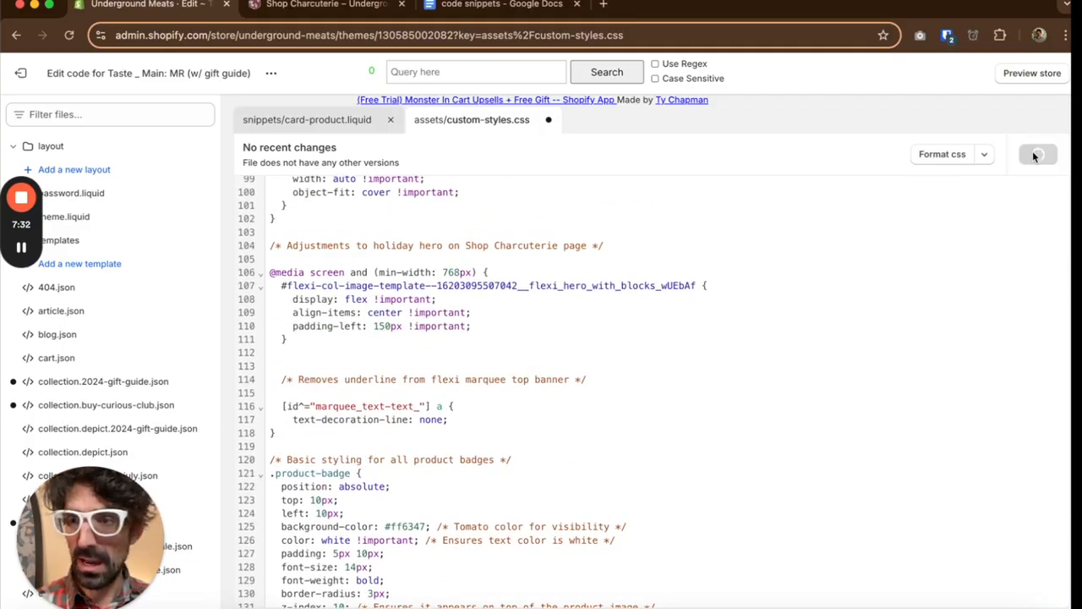
Step: Reload the storefront's Shop Charcuterie collection and check the styled sale badges on the product images
click(337, 5)
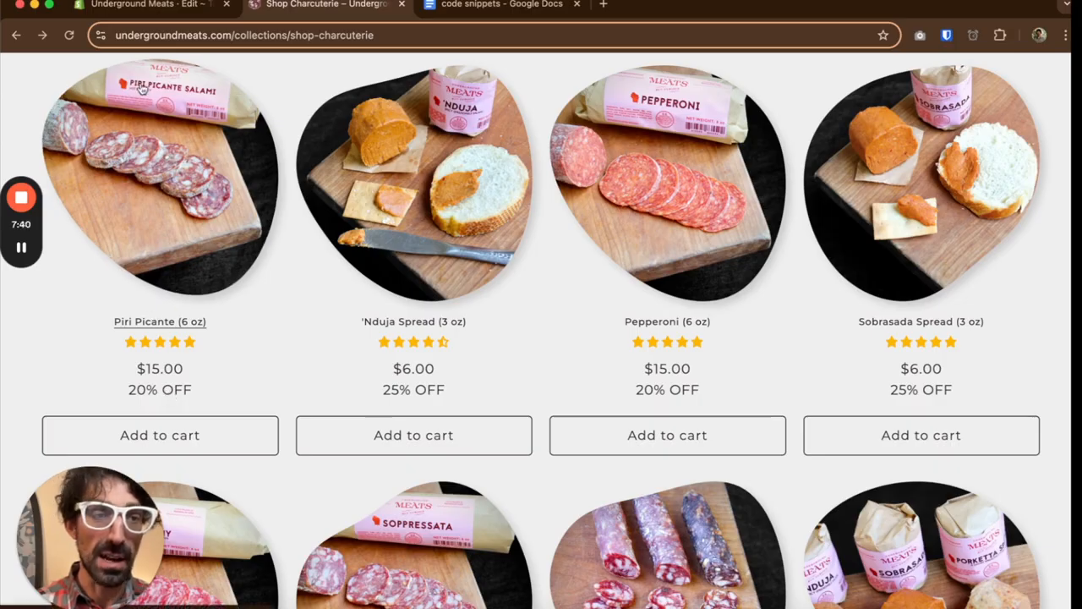
click(71, 40)
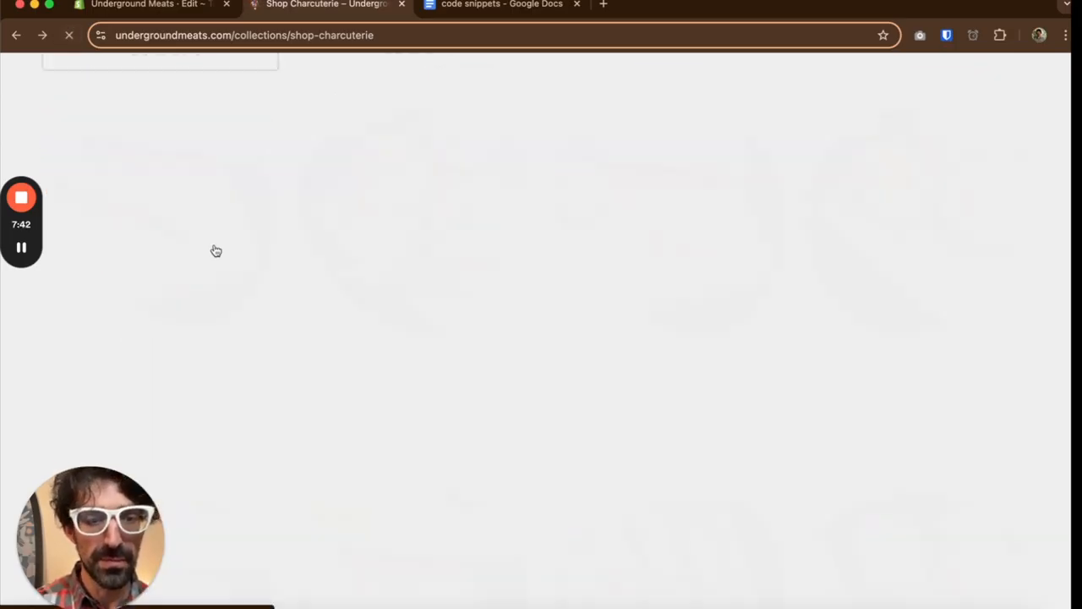
scroll(304, 190, up, 4)
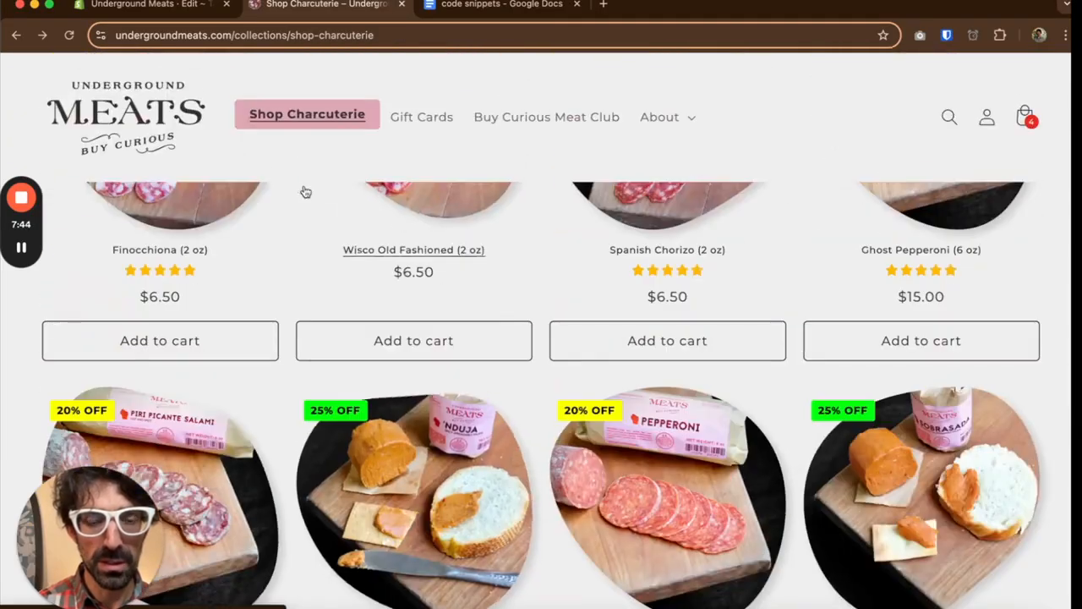
scroll(296, 273, up, 6)
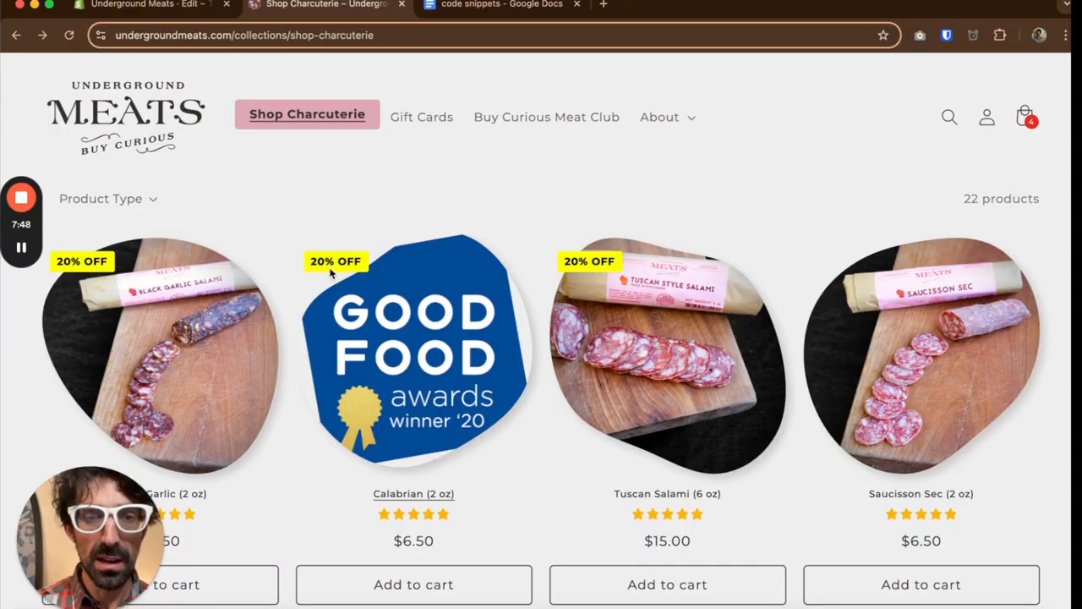
scroll(330, 267, down, 10)
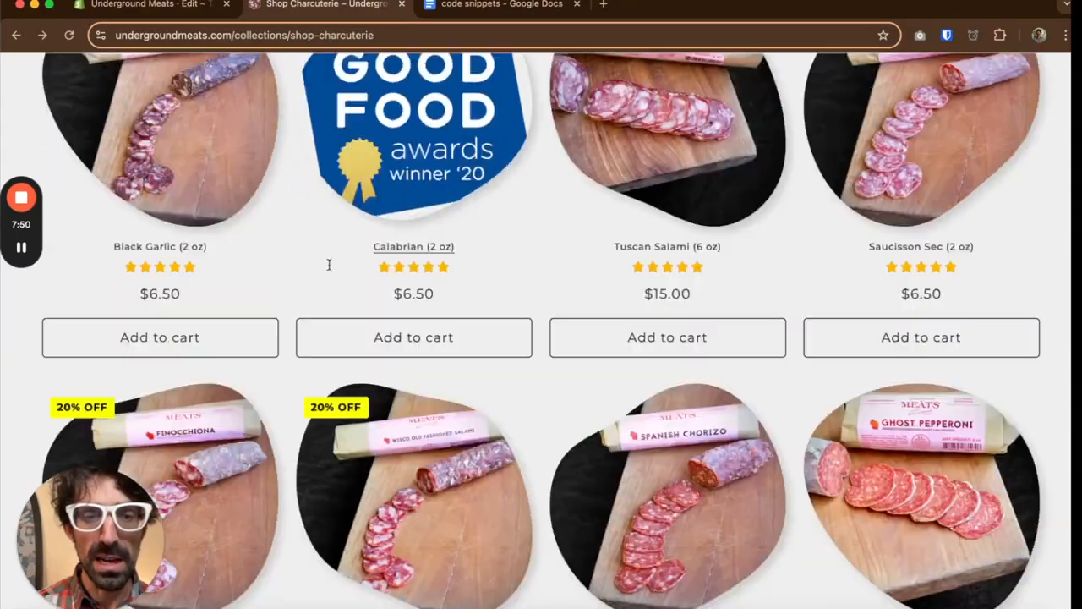
Step: Look through the 15%, 20% and 25% off badges across the Shop Charcuterie collection and open the cart
scroll(331, 271, up, 2)
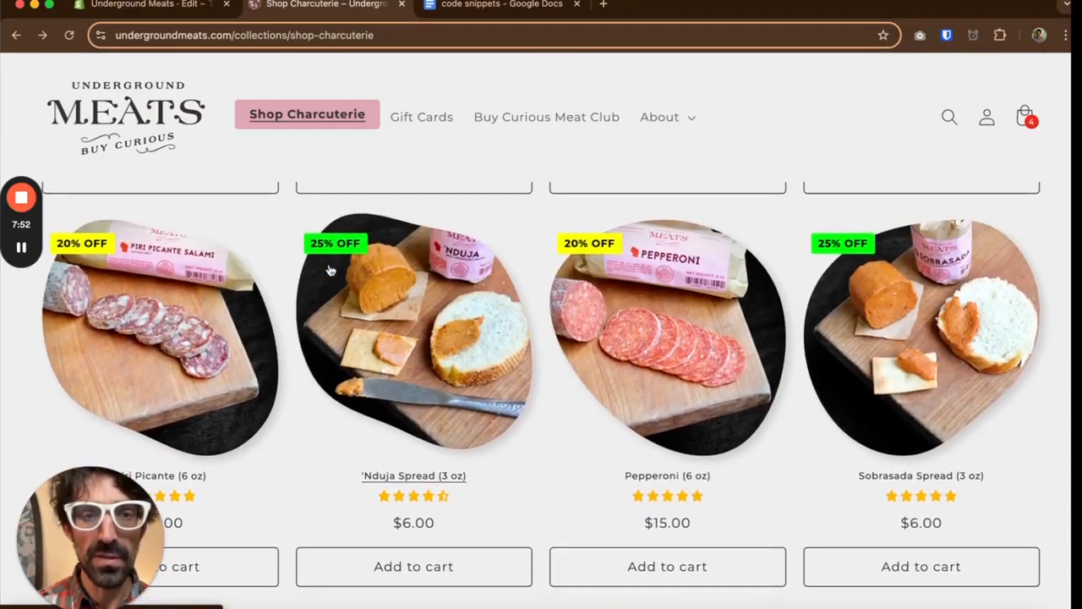
scroll(338, 338, down, 5)
scroll(337, 338, down, 4)
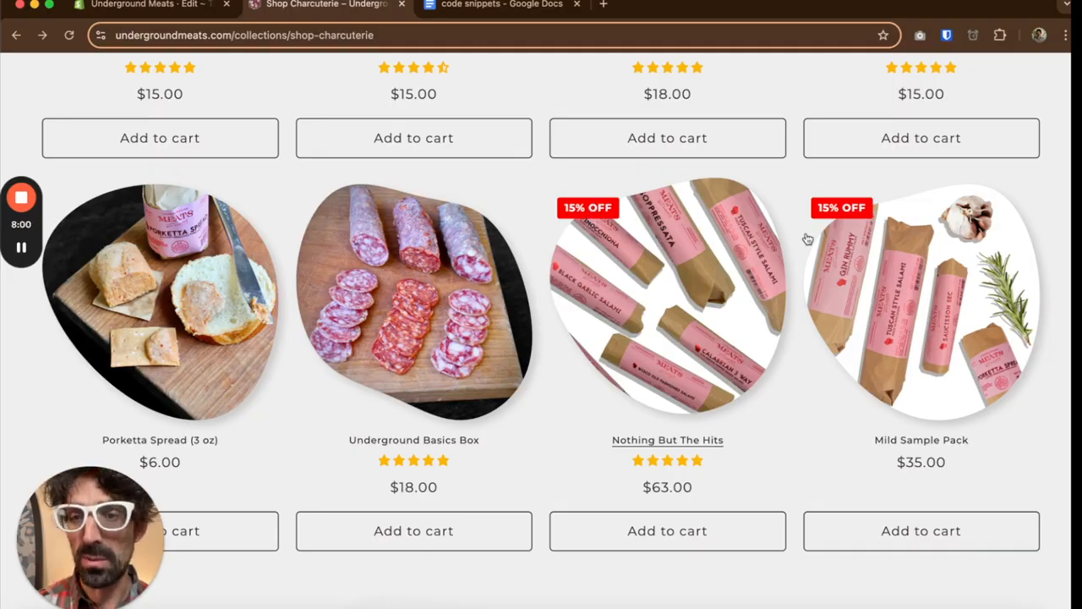
scroll(837, 215, up, 10)
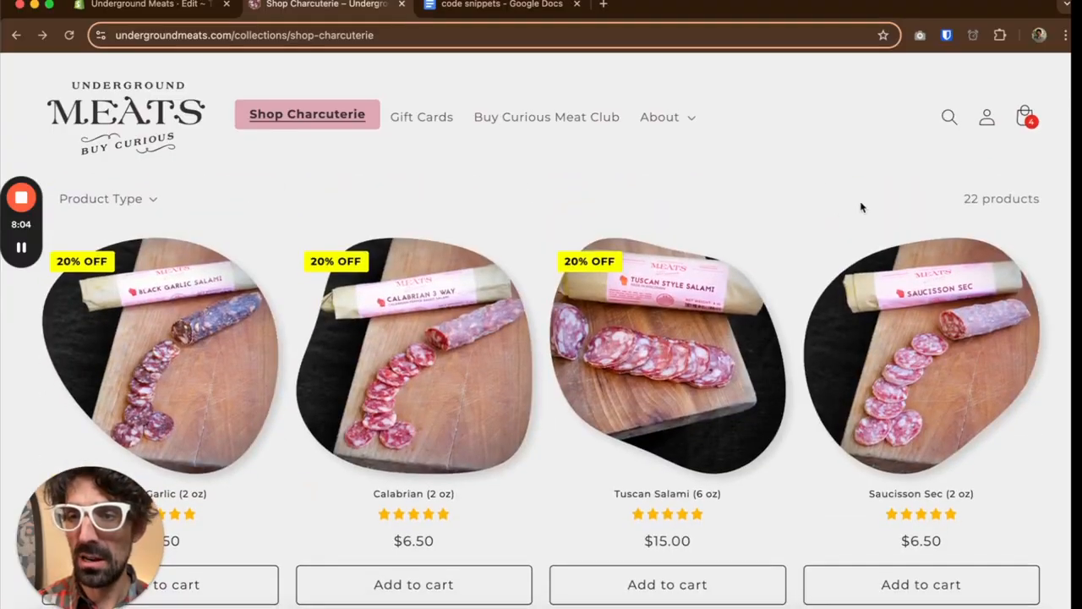
click(1023, 121)
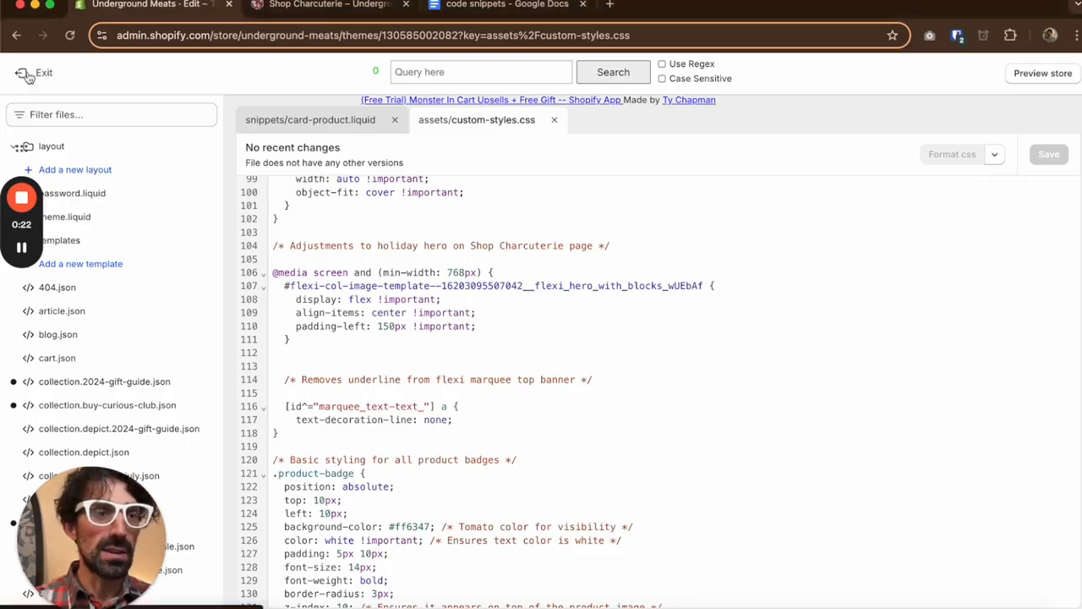
Step: Exit the code editor and open the current theme's Default collection template in the theme customizer
click(26, 76)
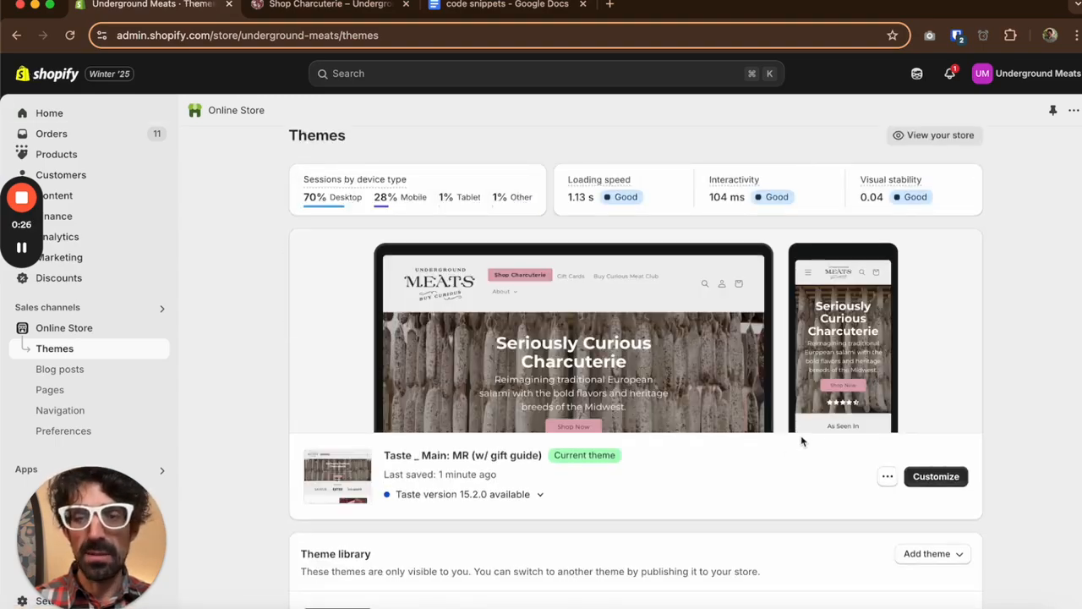
click(921, 478)
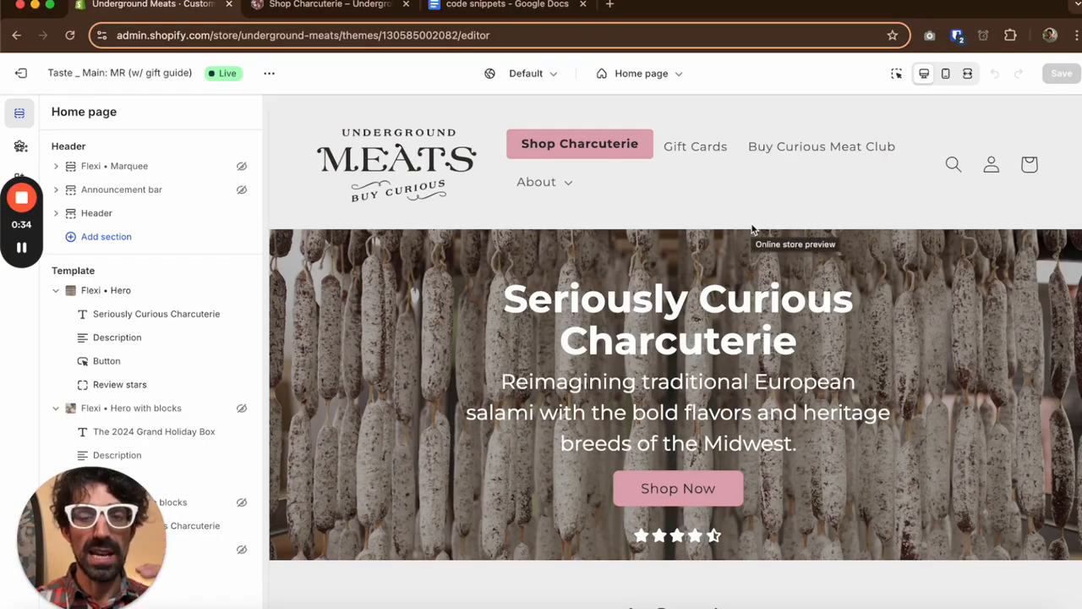
click(676, 75)
click(605, 180)
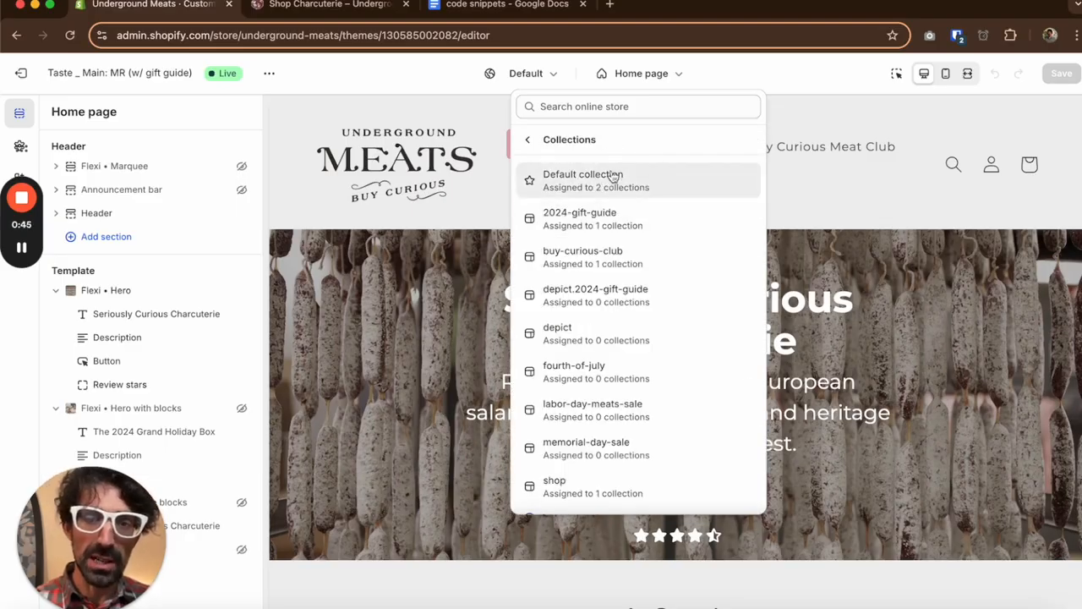
click(614, 176)
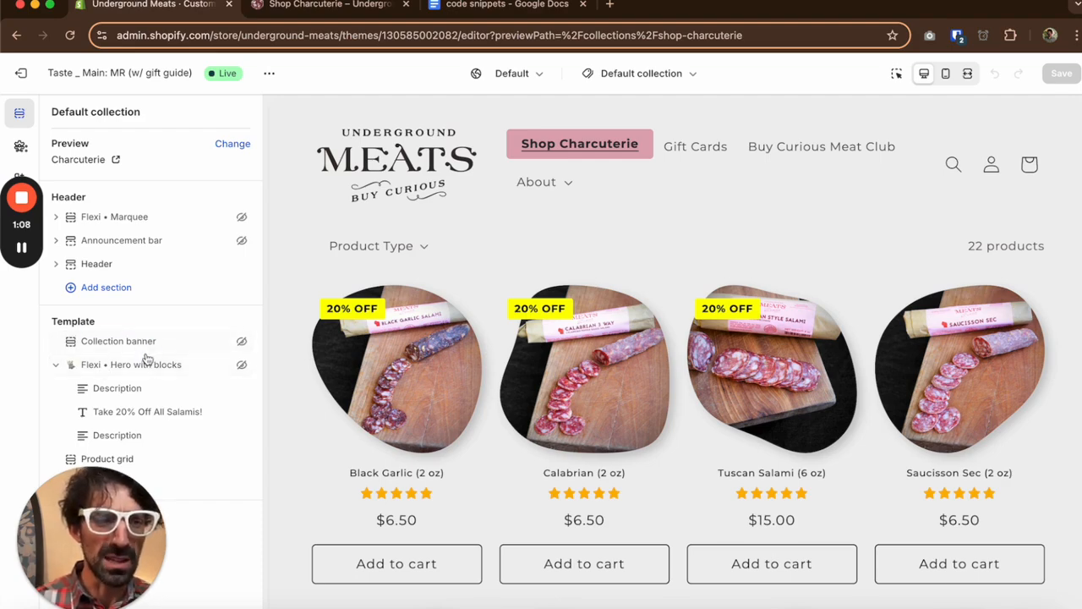
Step: Unhide the Flexi Hero with blocks section in the Default collection template and view its banner in the preview
click(241, 366)
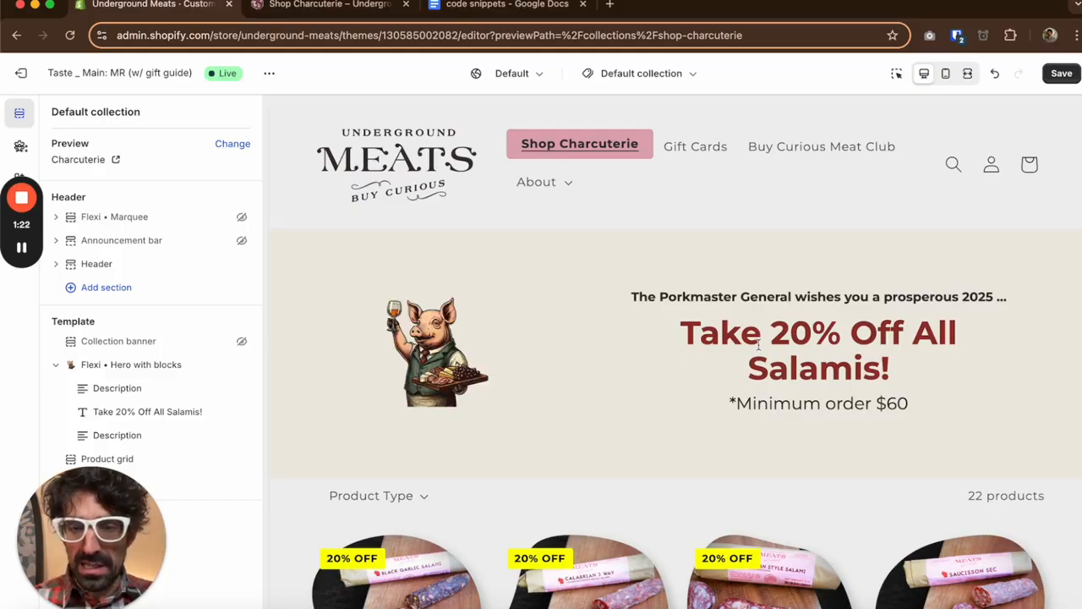
scroll(759, 345, down, 1)
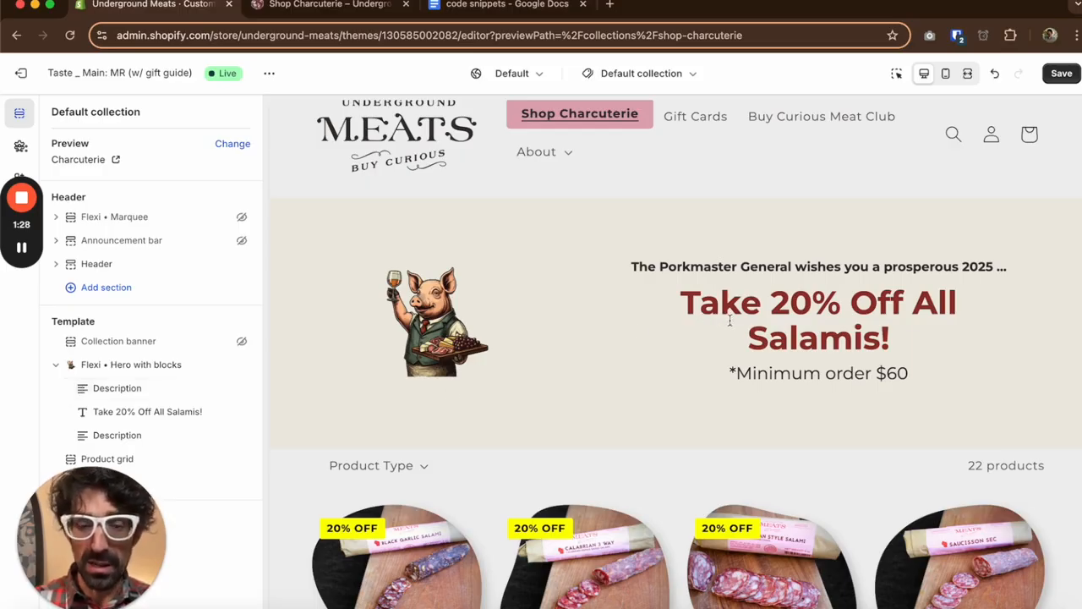
scroll(730, 320, down, 3)
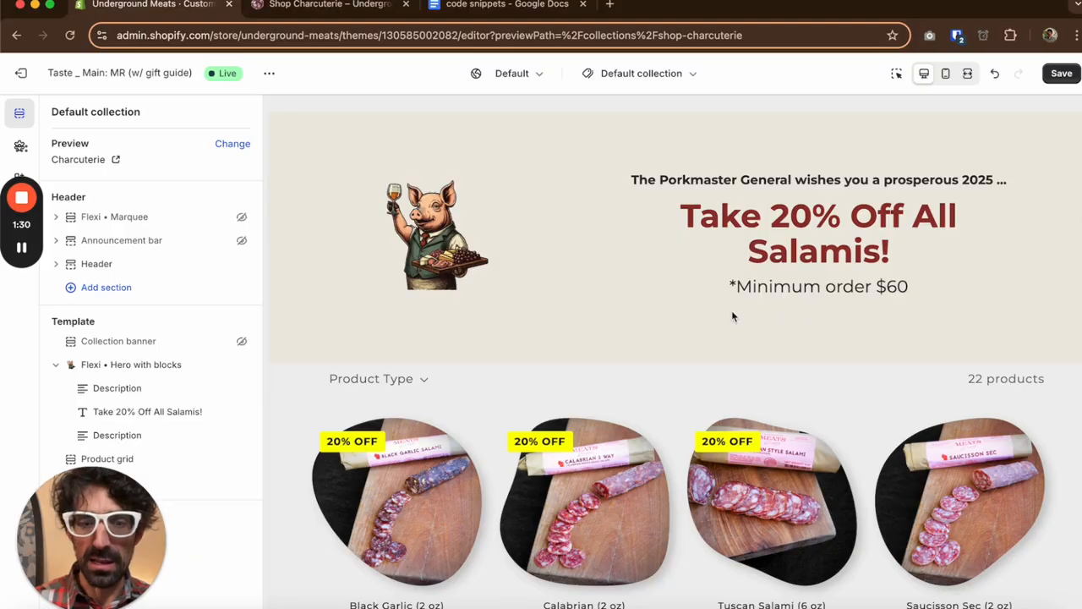
Step: Change the hero banner's heading text to "Take up to 25% Off Select Salamis and Bundles!"
click(148, 413)
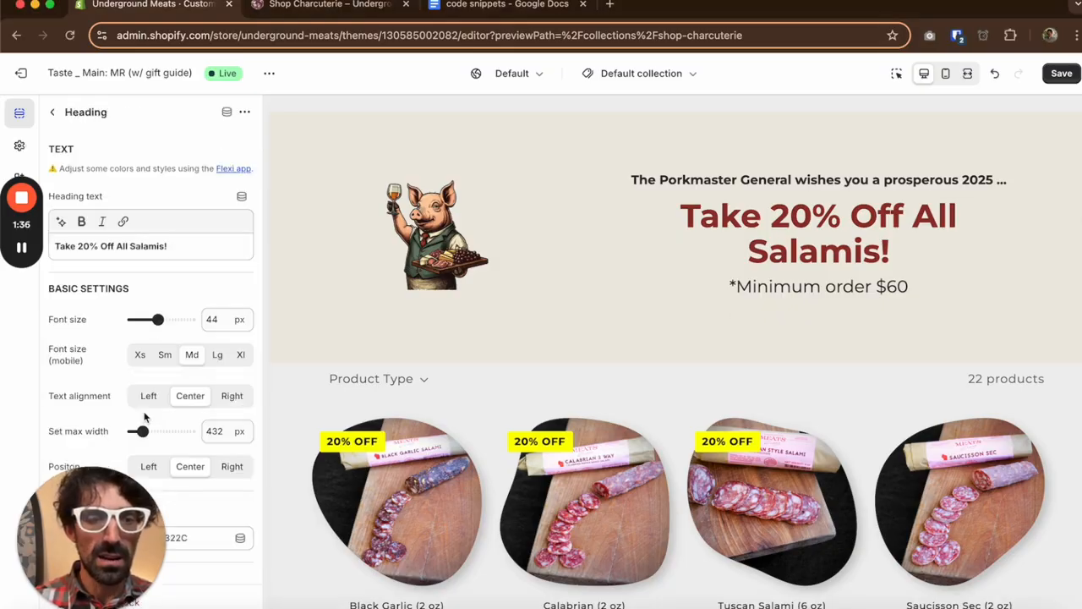
click(79, 247)
text(up to)
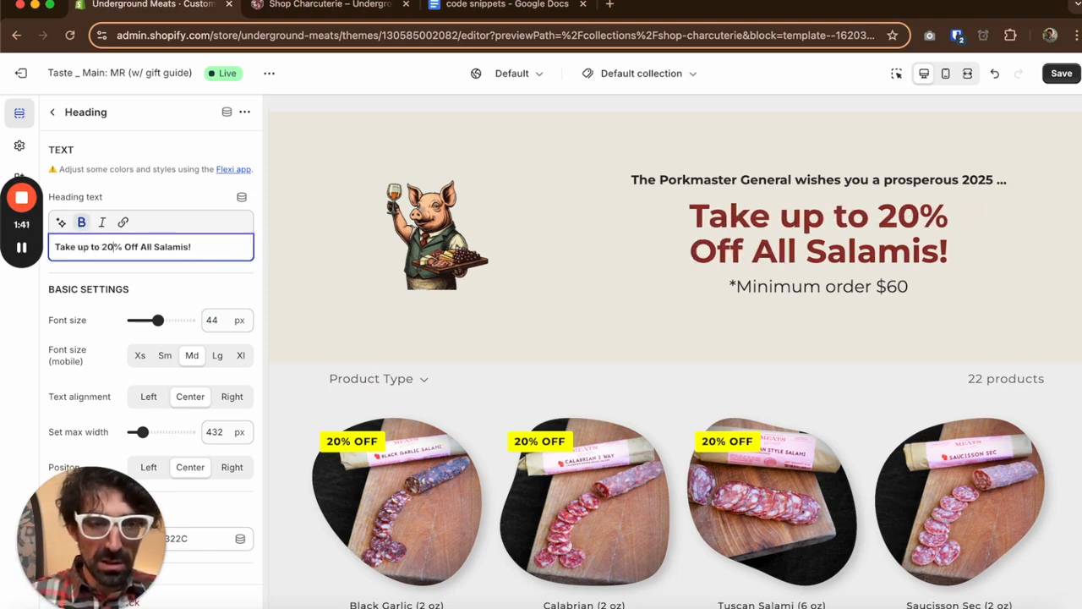
key(BackSpace)
text(5)
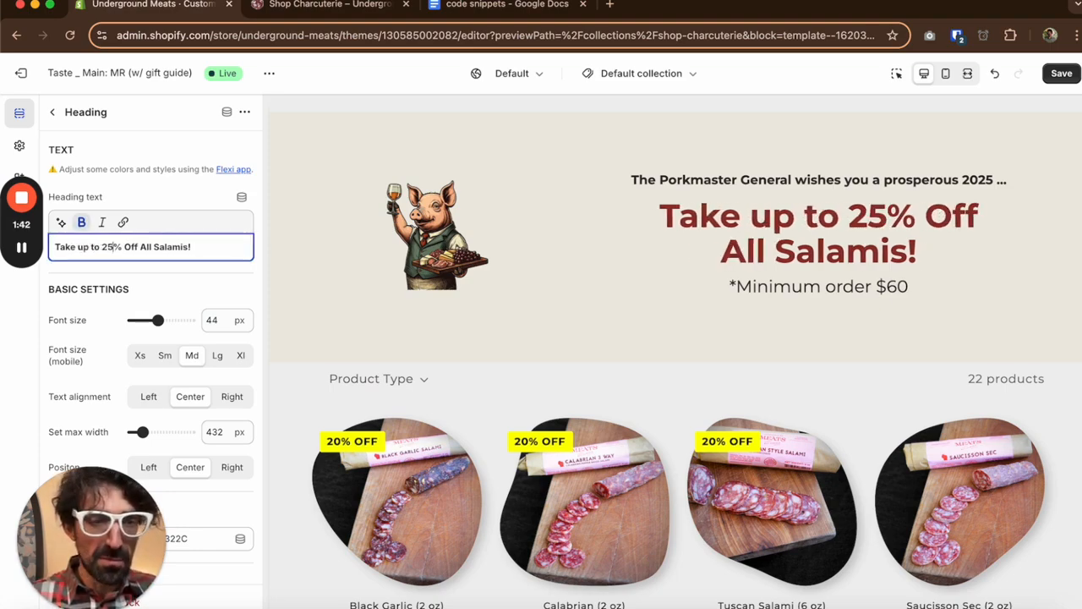
double_click(144, 247)
text(Select)
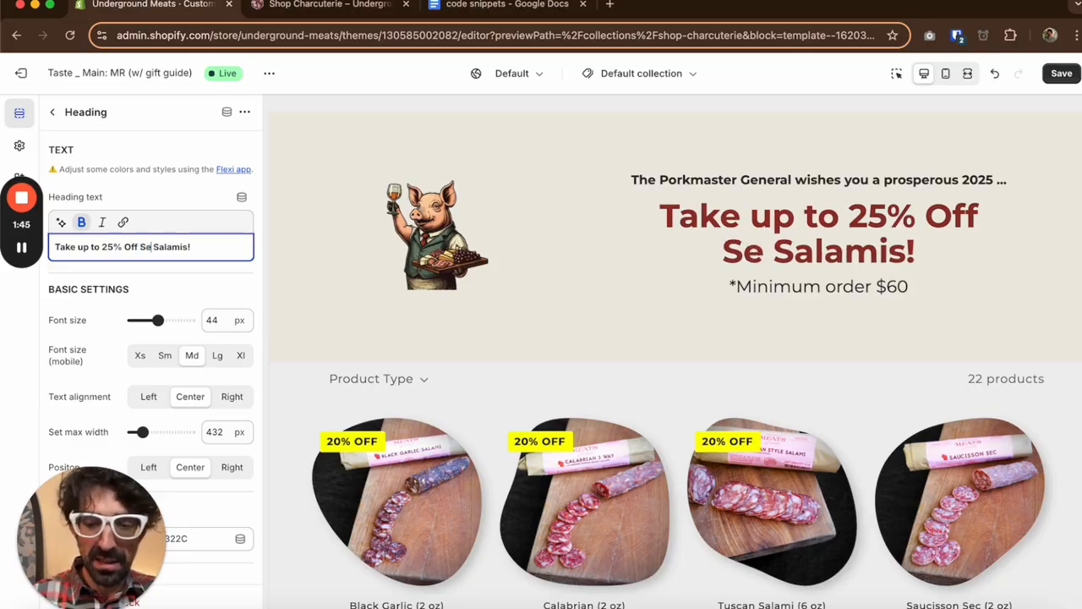
click(203, 247)
text(and )
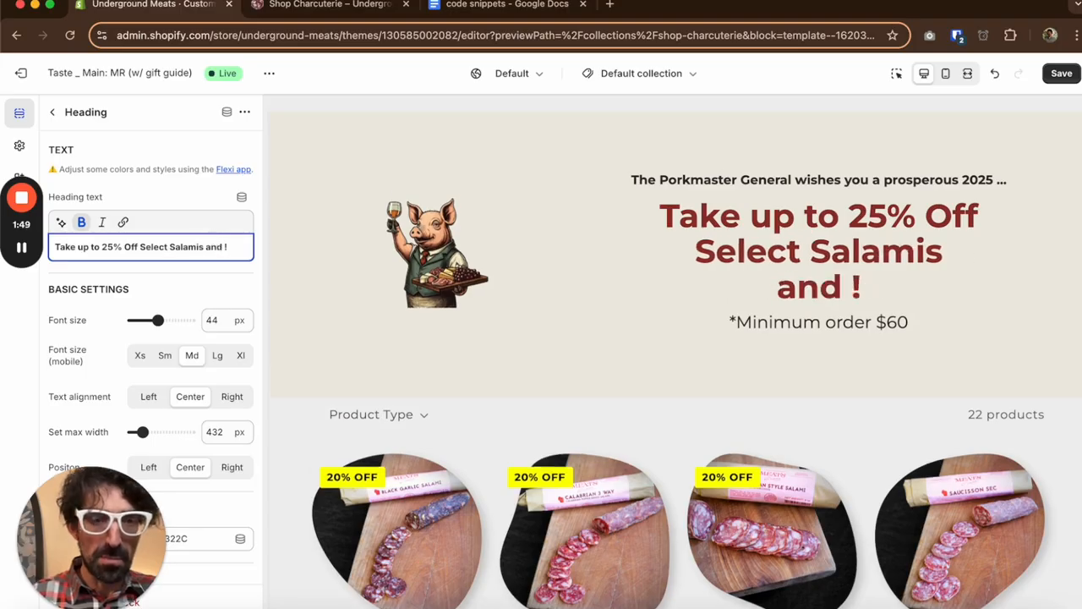
text(Bundles)
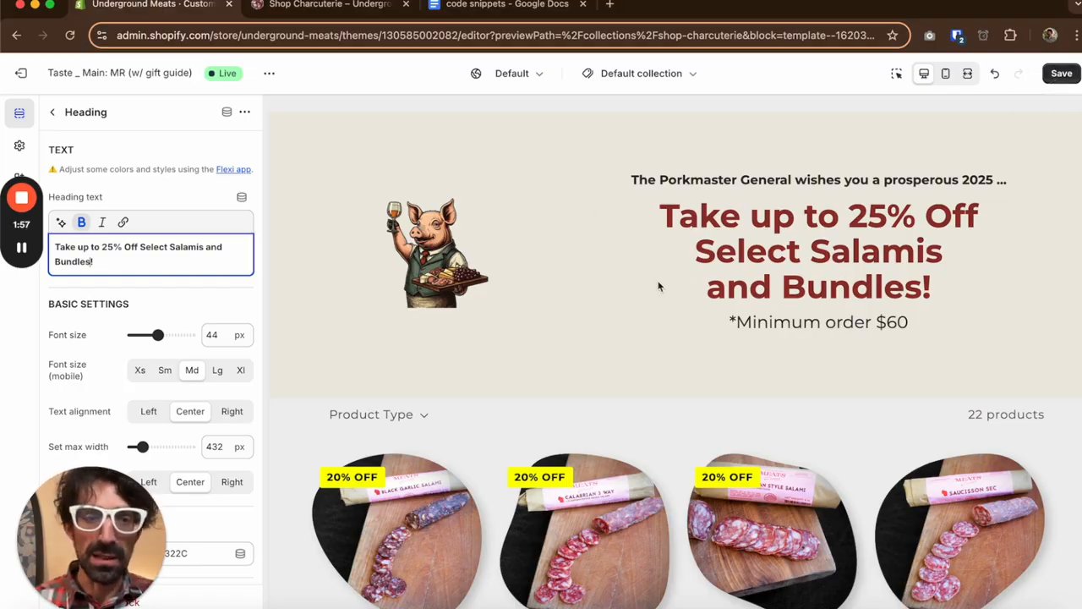
click(200, 289)
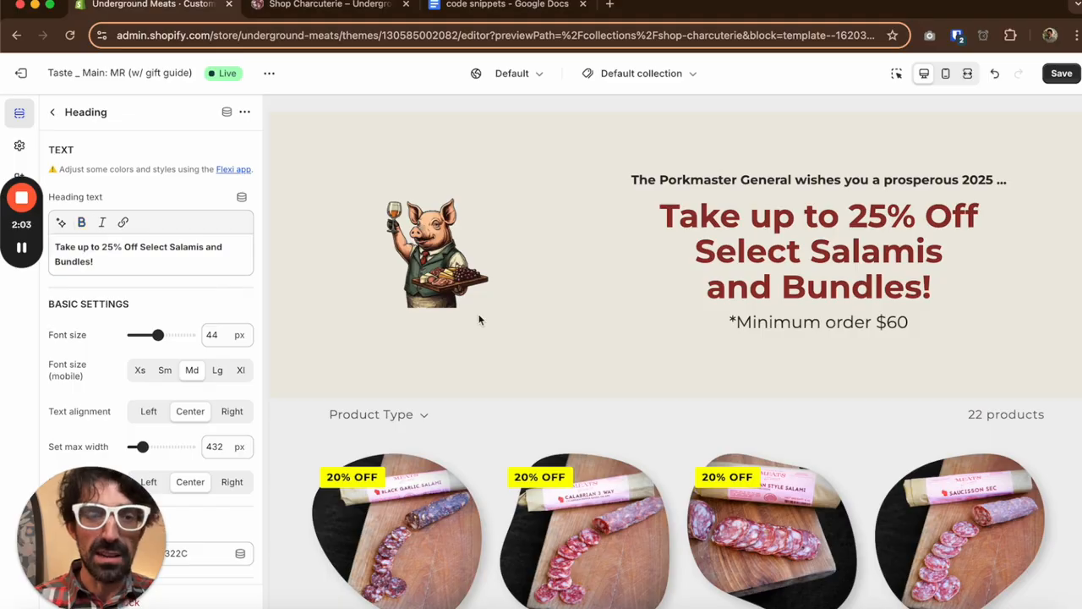
Step: Review the banner's minimum order line and the products beneath it in the preview, and save the template changes
triple_click(784, 320)
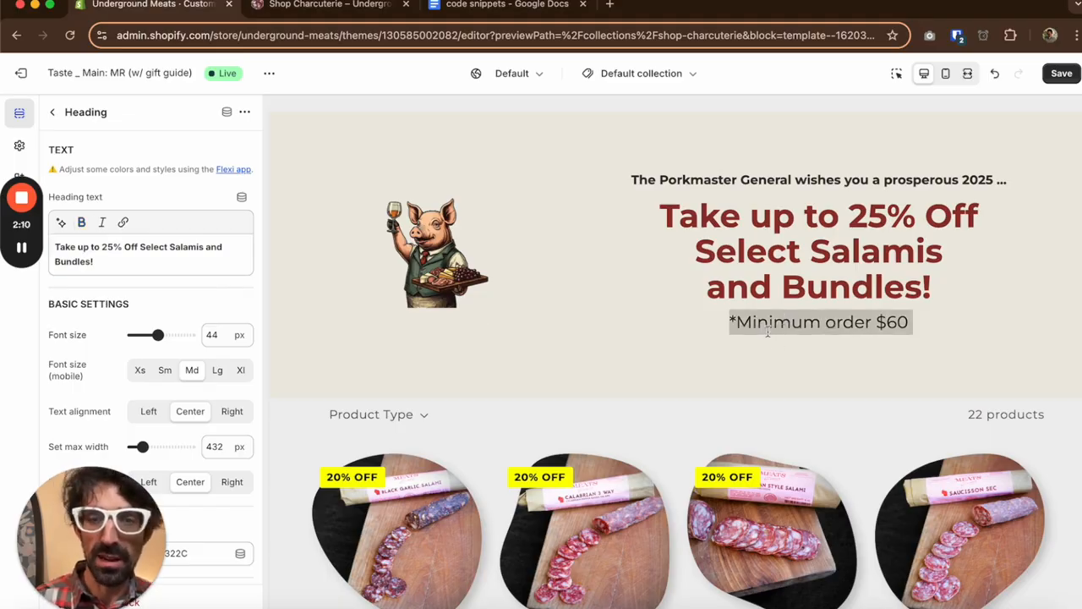
scroll(768, 331, down, 1)
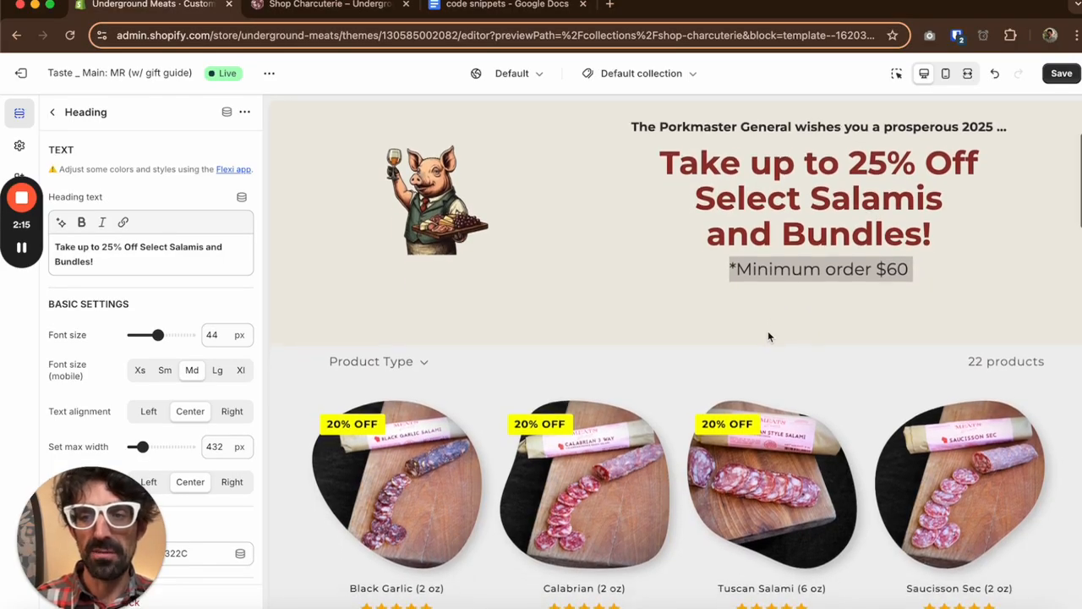
scroll(768, 330, down, 1)
scroll(768, 337, down, 1)
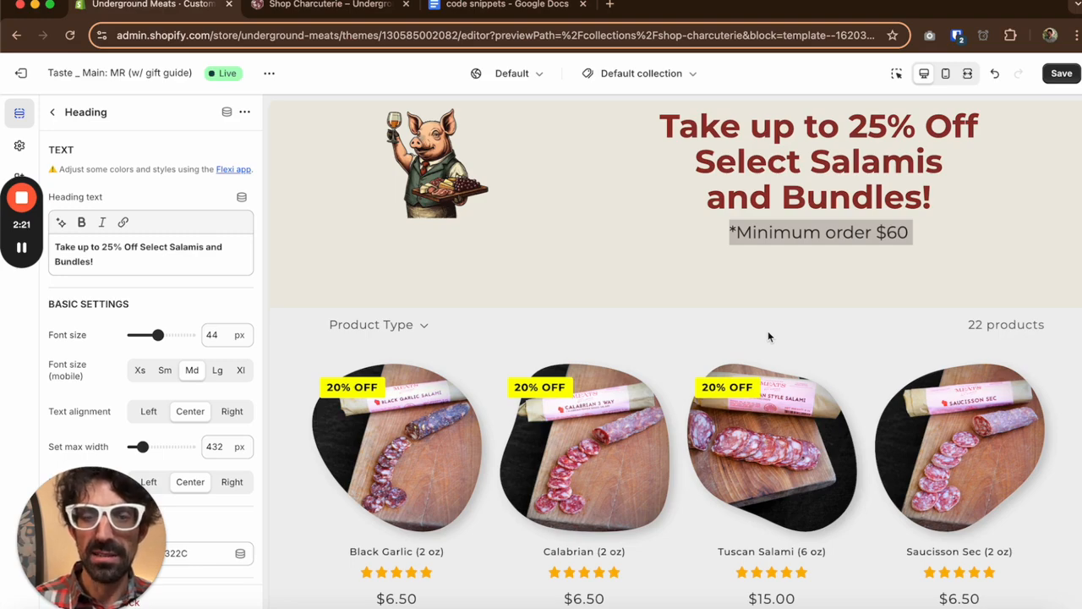
scroll(768, 336, down, 1)
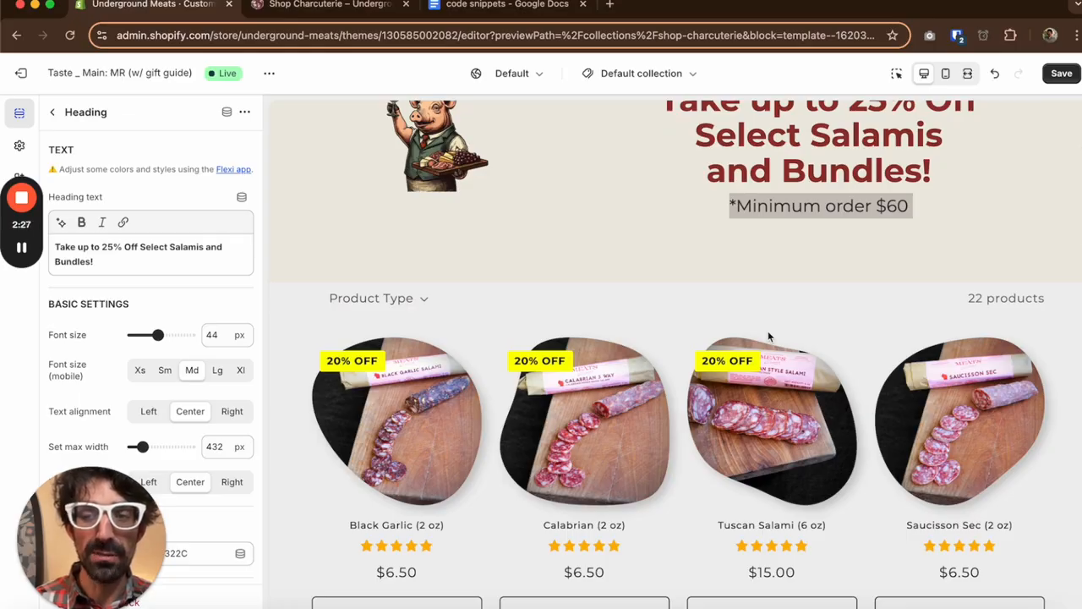
scroll(768, 333, down, 4)
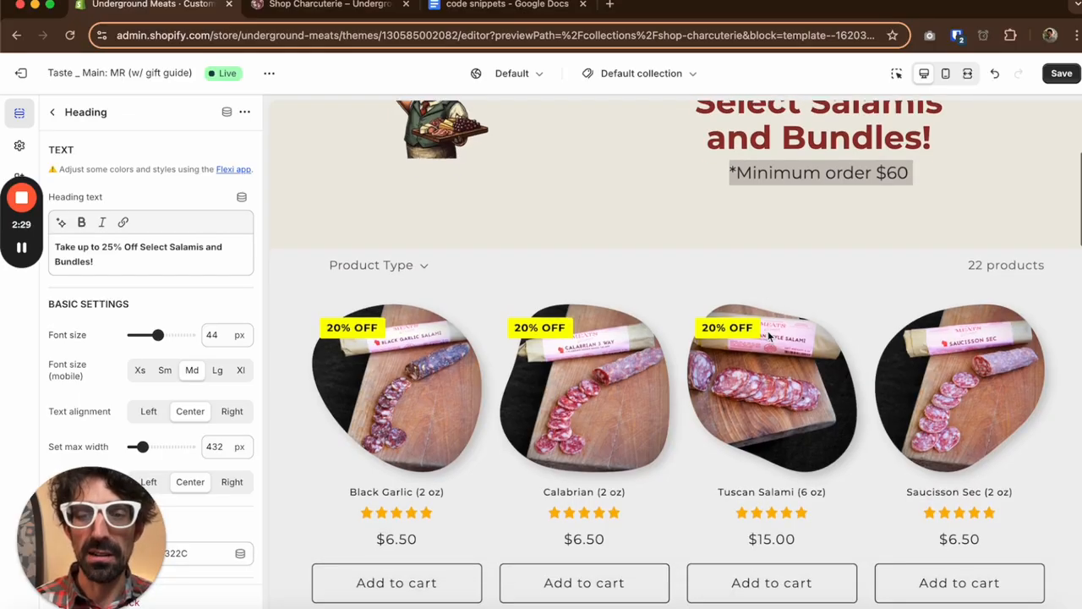
click(1059, 74)
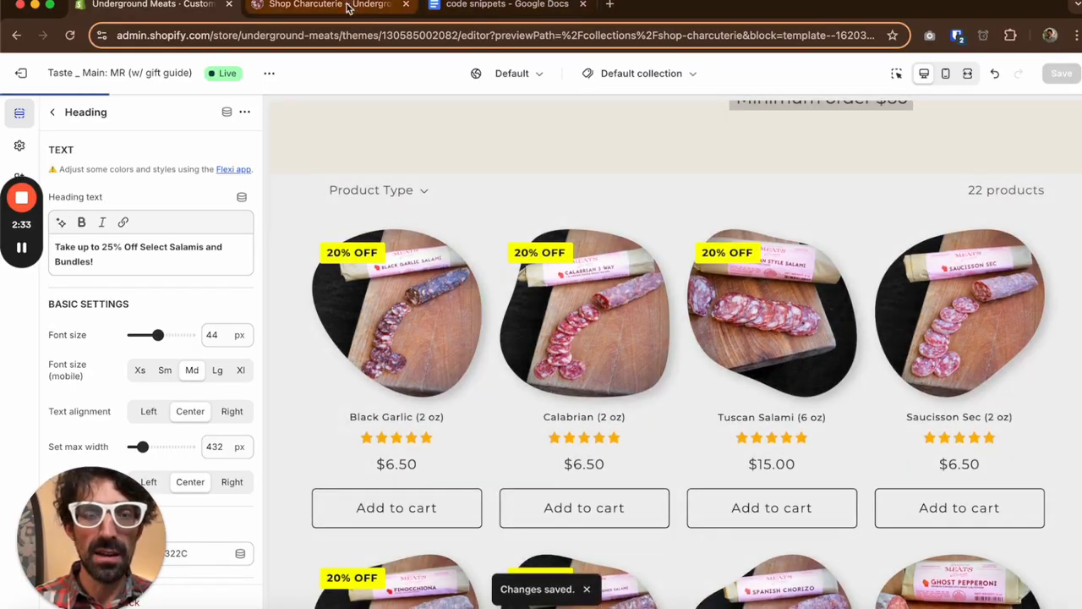
Step: Reload the storefront's Shop Charcuterie collection and check the sale banner together with the badges on the product images
click(347, 8)
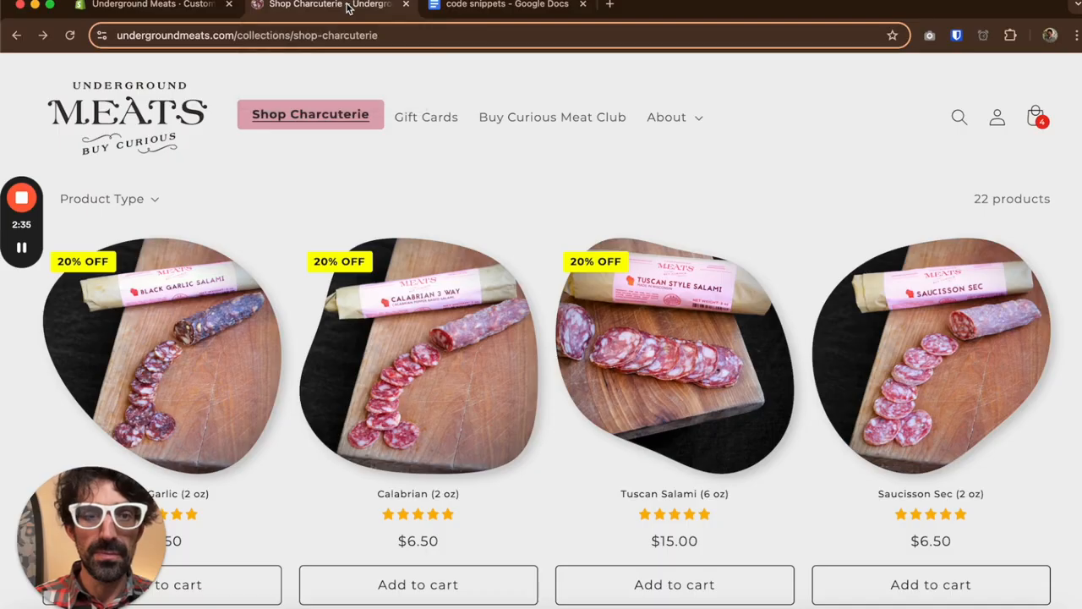
click(70, 34)
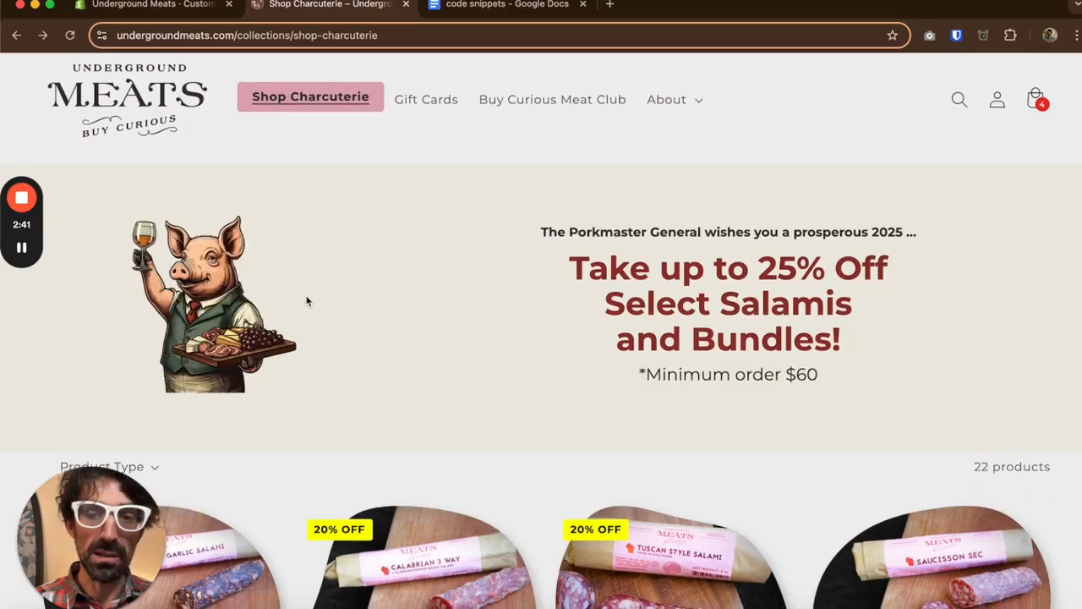
scroll(307, 301, down, 2)
scroll(307, 301, down, 2)
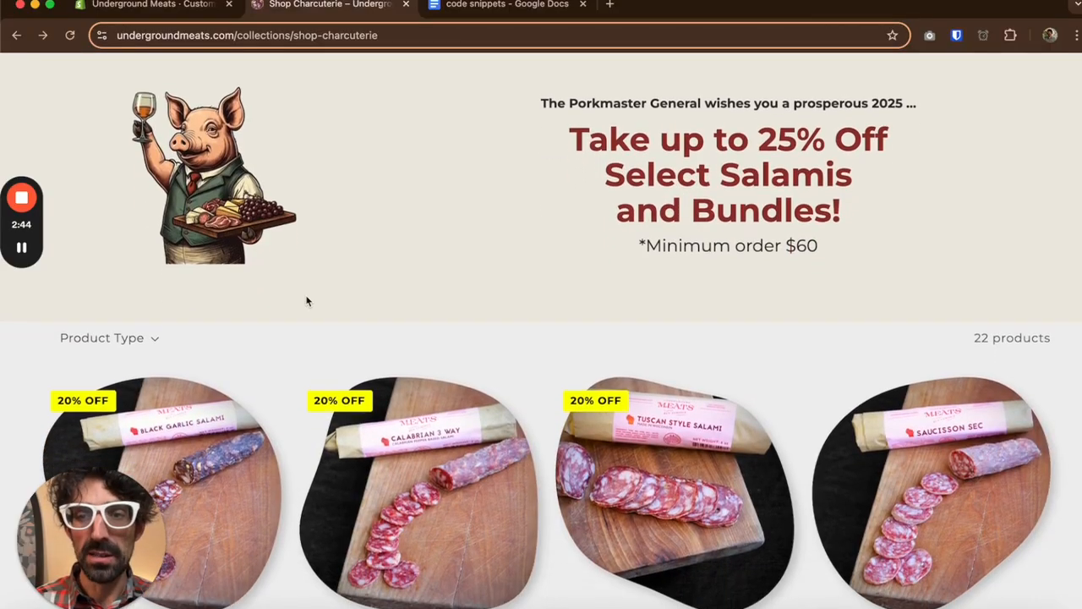
scroll(307, 301, down, 10)
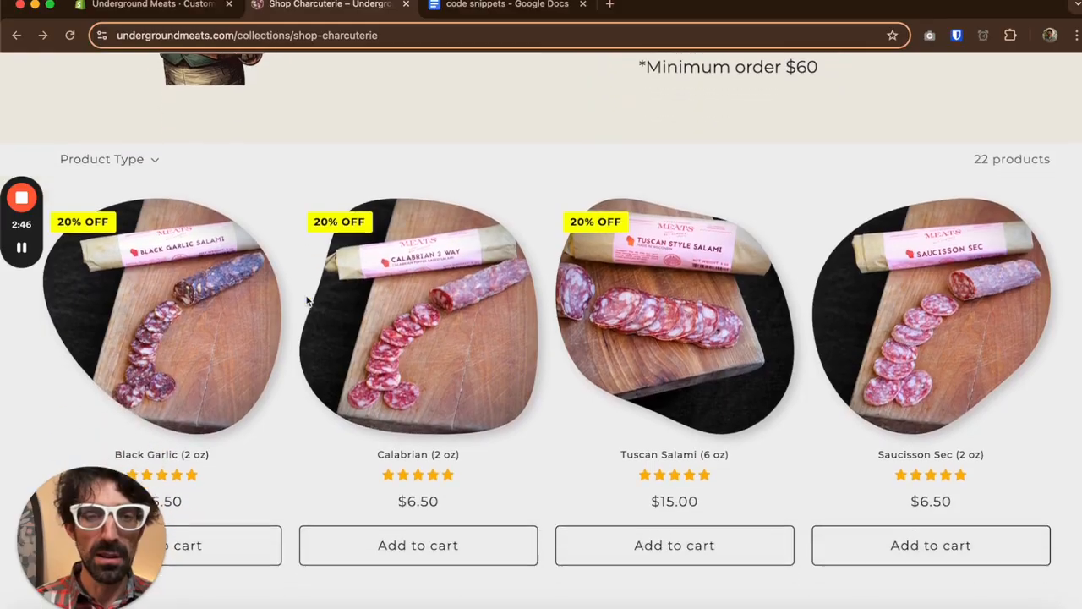
scroll(307, 301, up, 7)
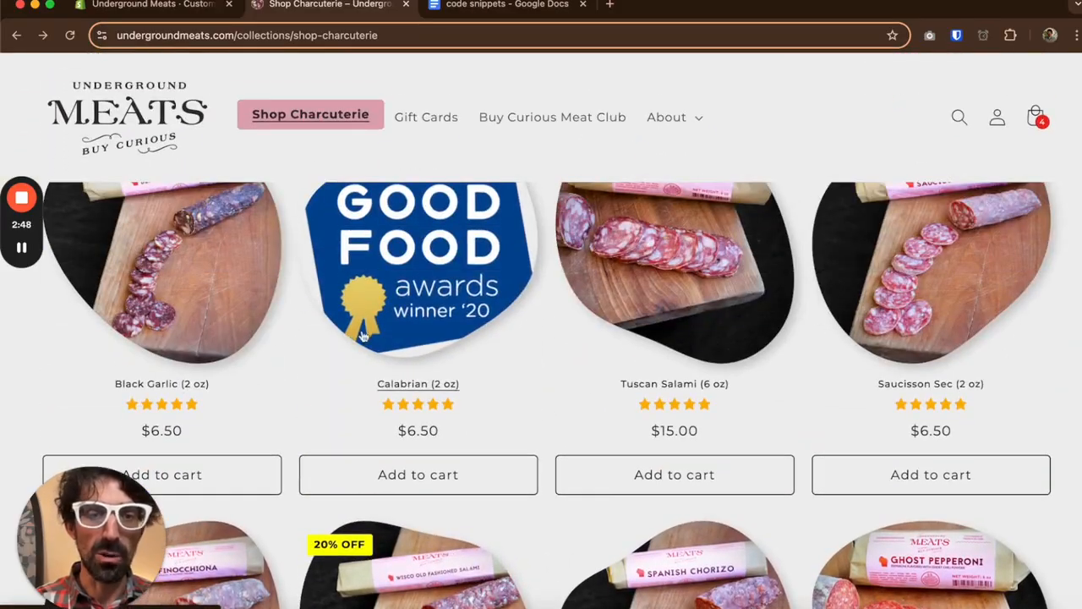
scroll(615, 332, up, 3)
scroll(615, 332, down, 3)
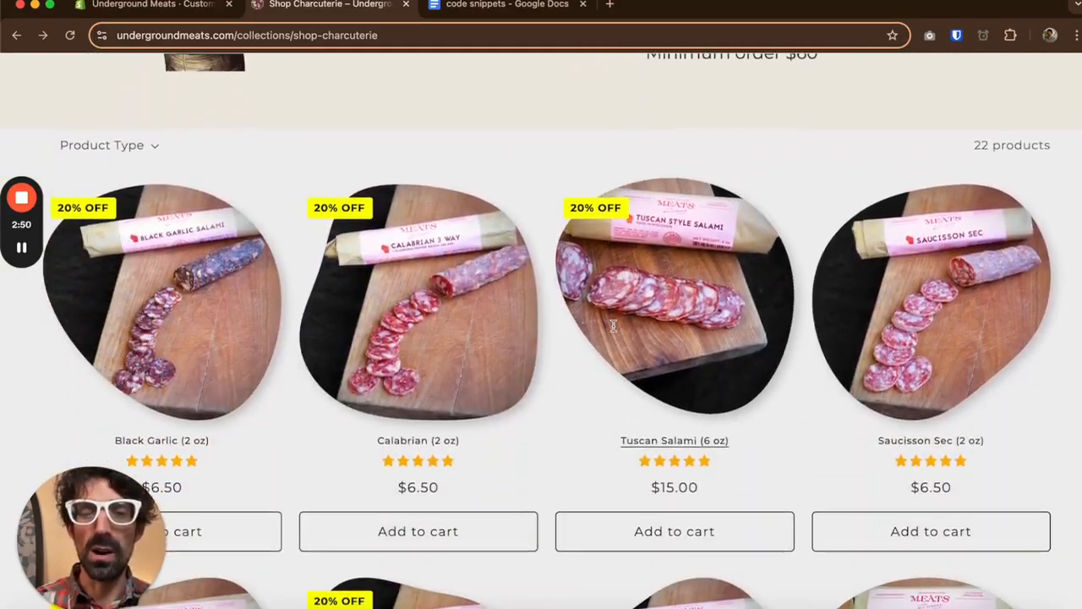